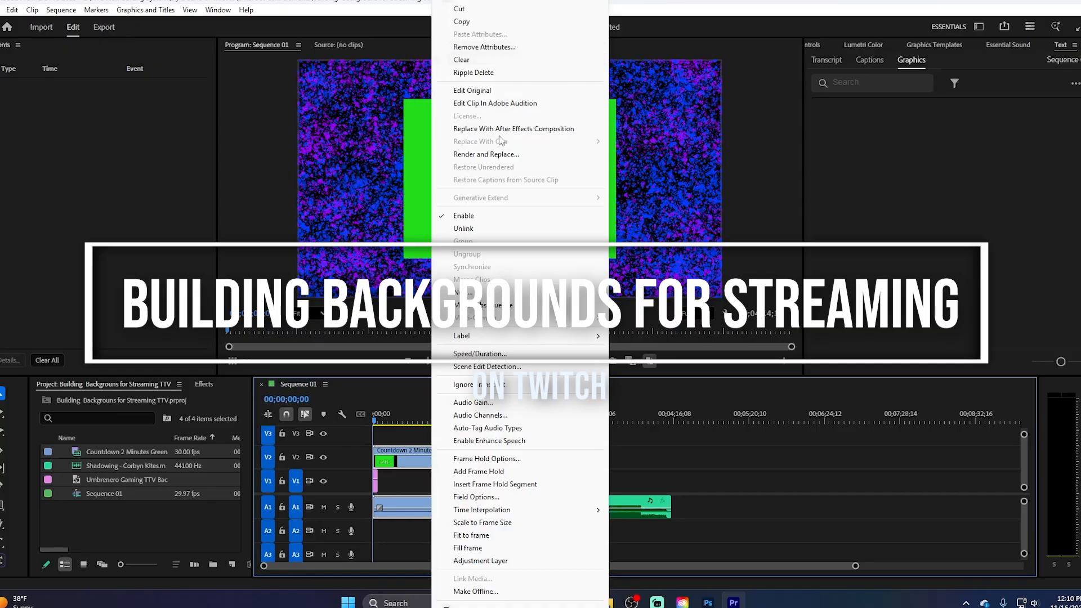
Apply the Color Key keying effect to the green-screen countdown clip on track V2.
click(204, 384)
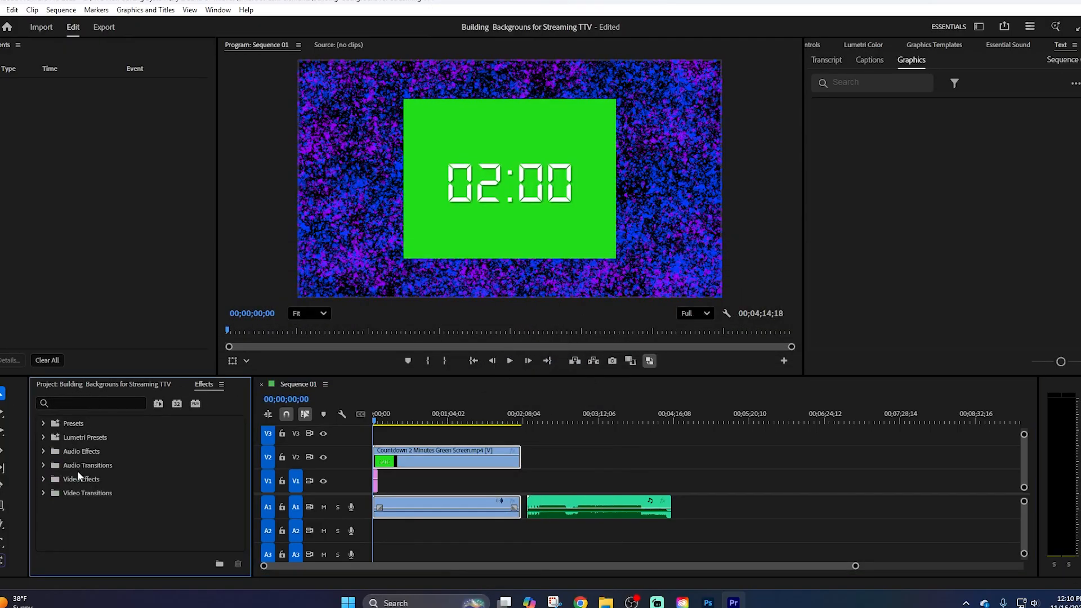
click(44, 480)
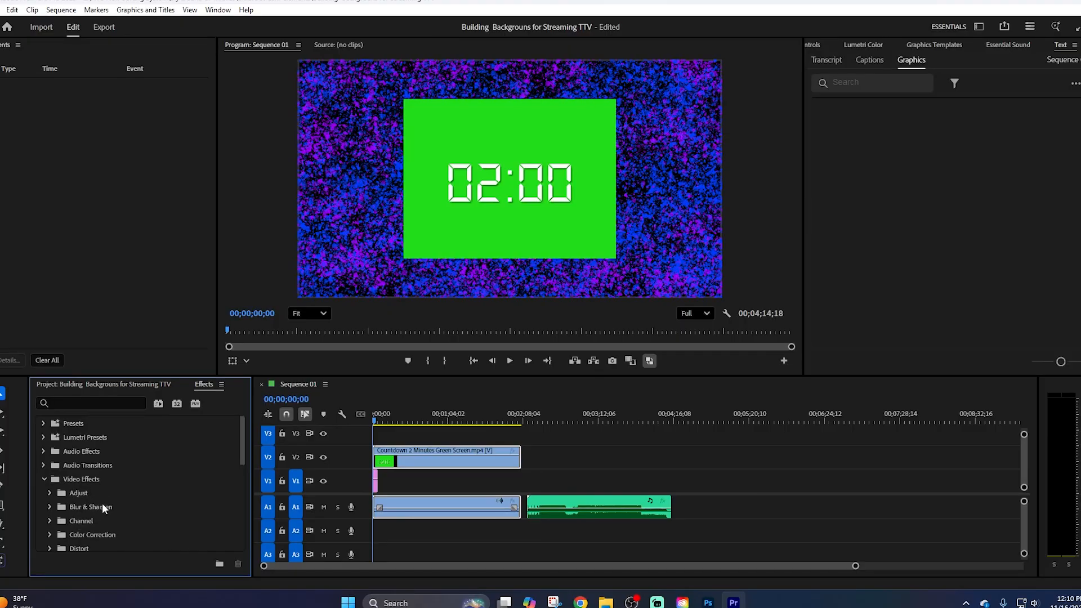
scroll(106, 502, down, 5)
scroll(107, 504, down, 2)
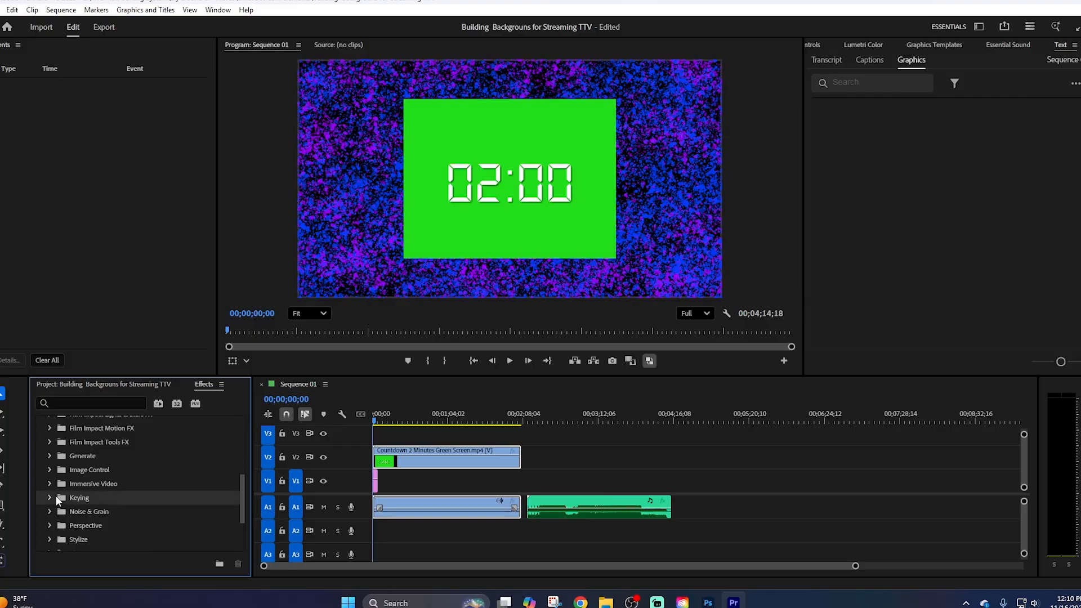
click(51, 497)
scroll(107, 500, down, 2)
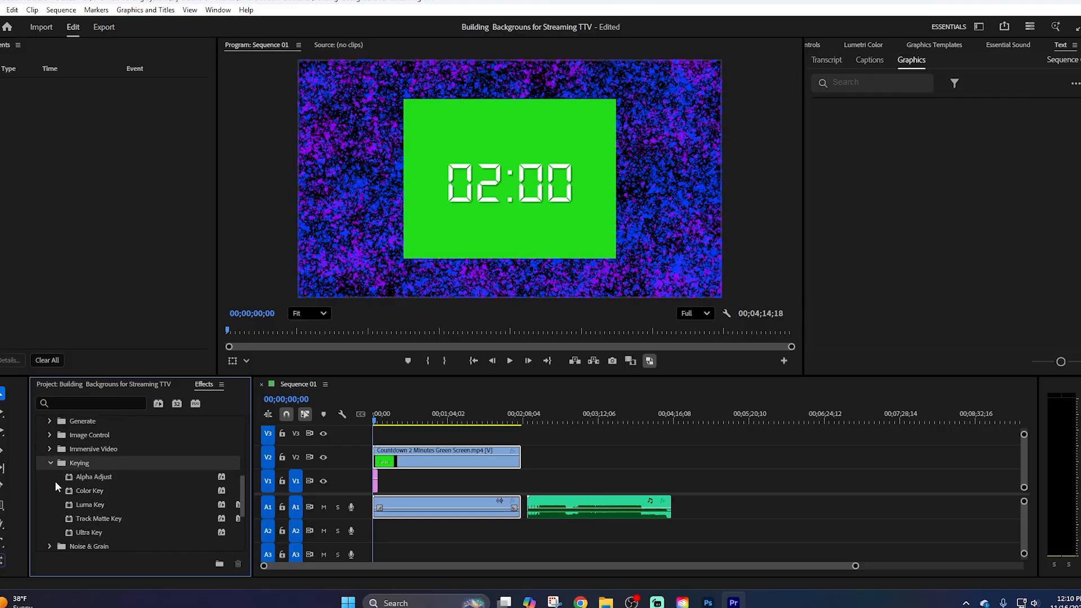
click(91, 490)
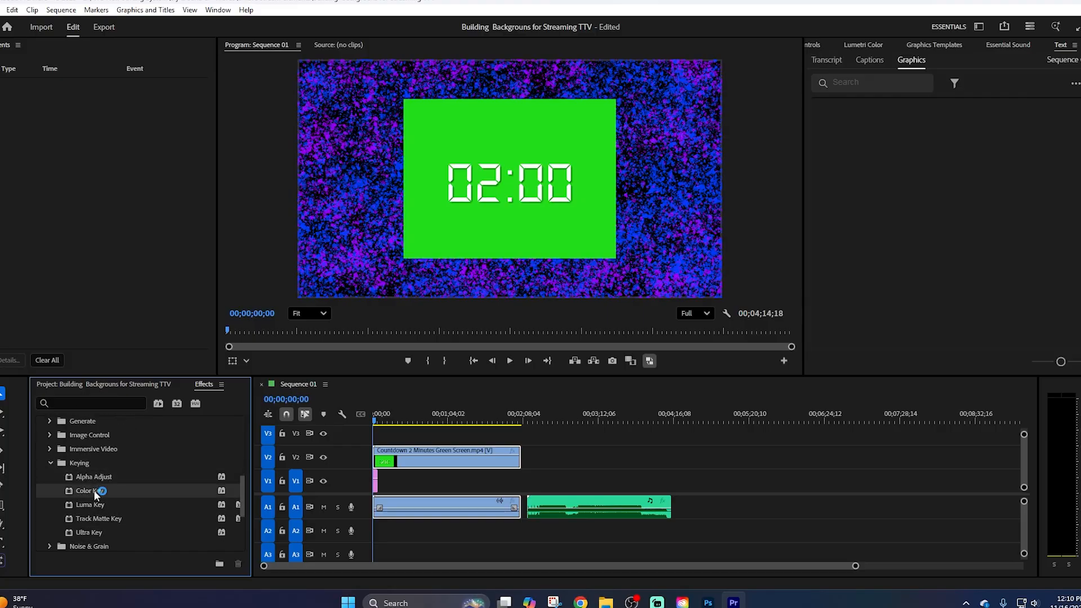
drag(97, 493, 480, 454)
click(123, 383)
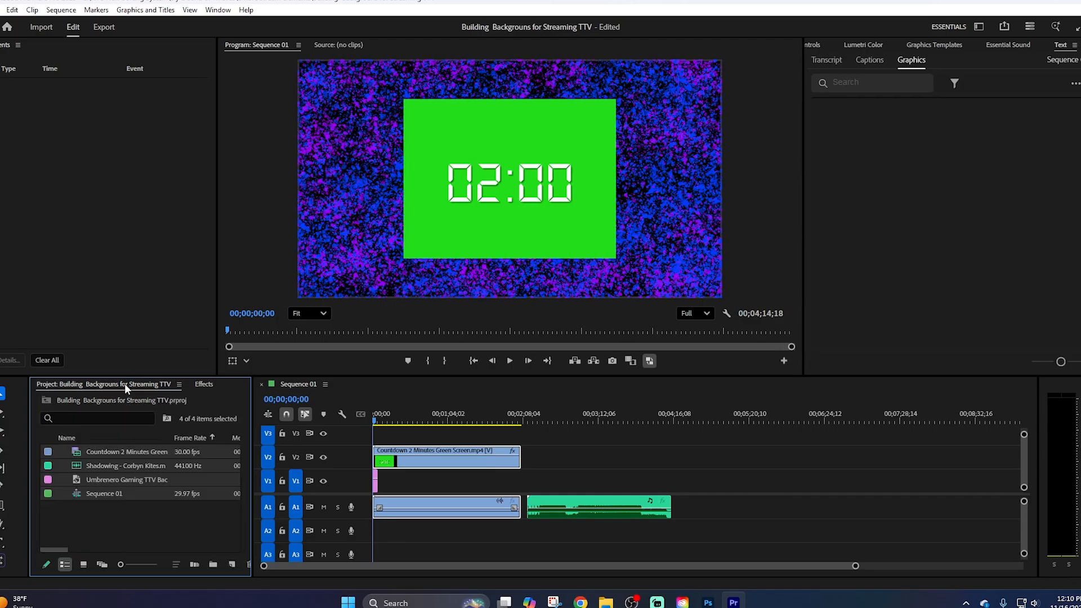
click(215, 384)
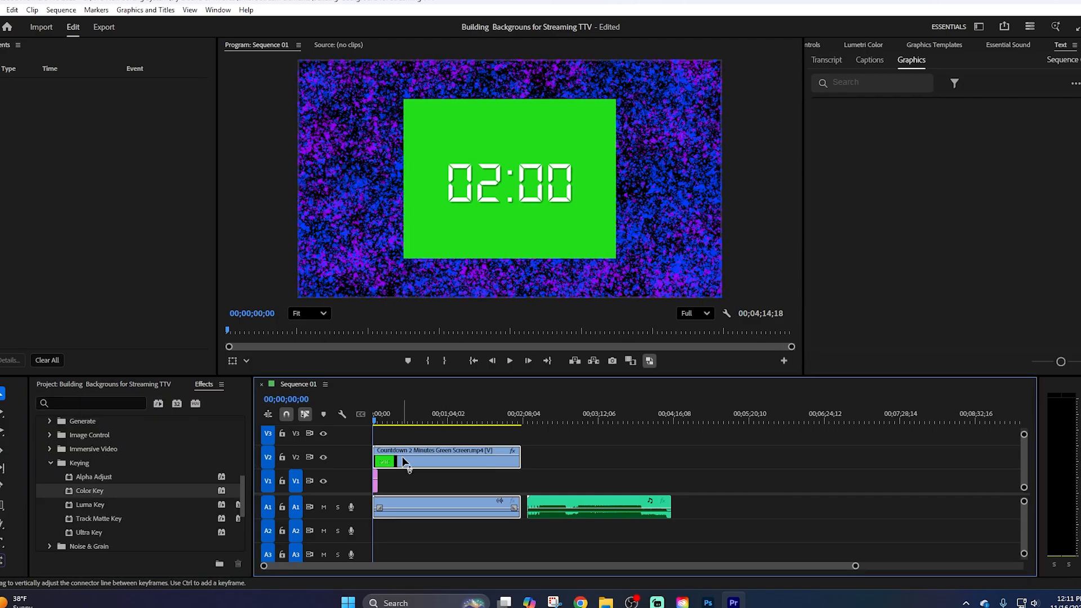
Set the countdown clip's Color Key key color to the green sampled from its background at 00;00;50;07.
click(431, 417)
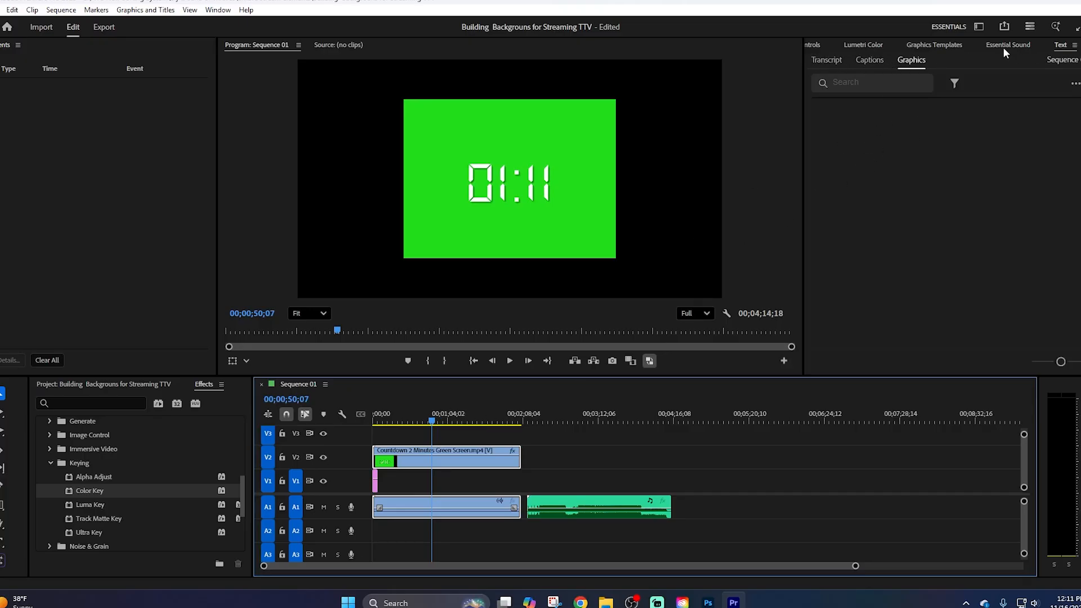
click(932, 46)
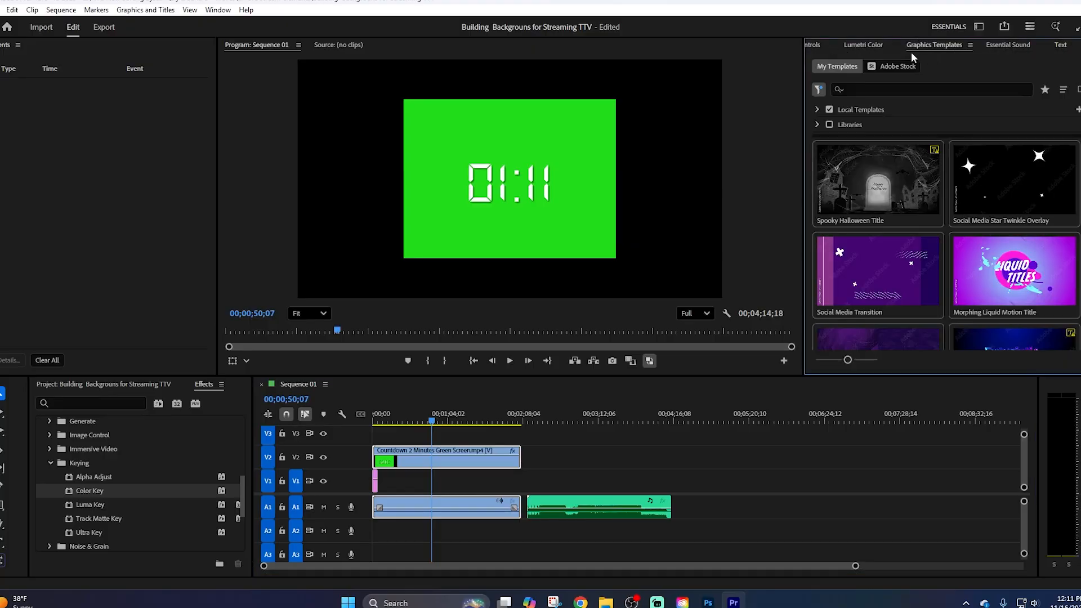
click(826, 48)
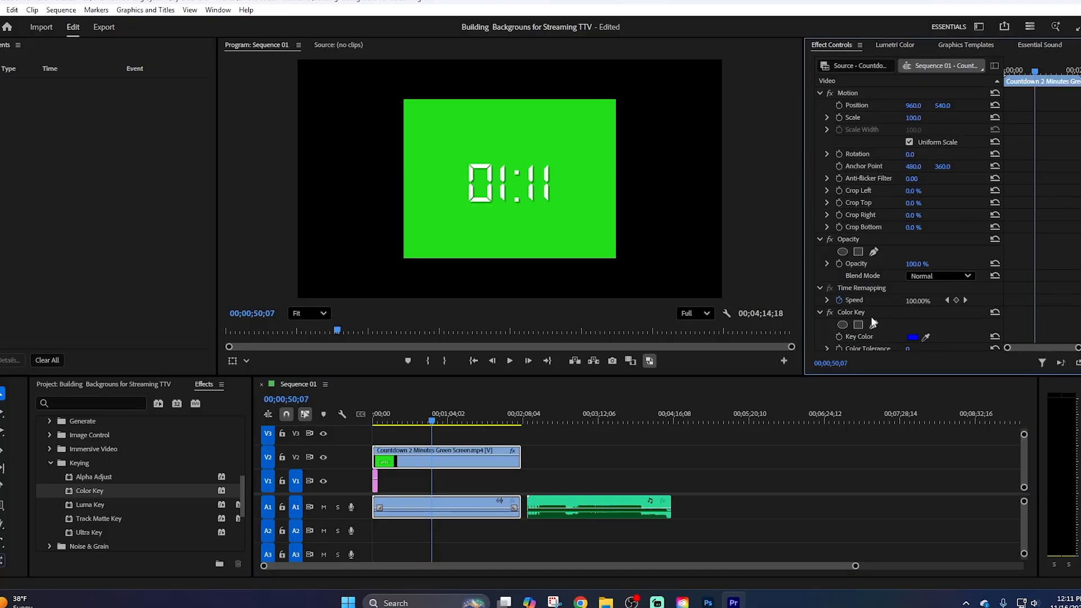
click(926, 336)
click(553, 147)
Set the Color Key color tolerance to 255 on the countdown clip.
scroll(1048, 270, down, 5)
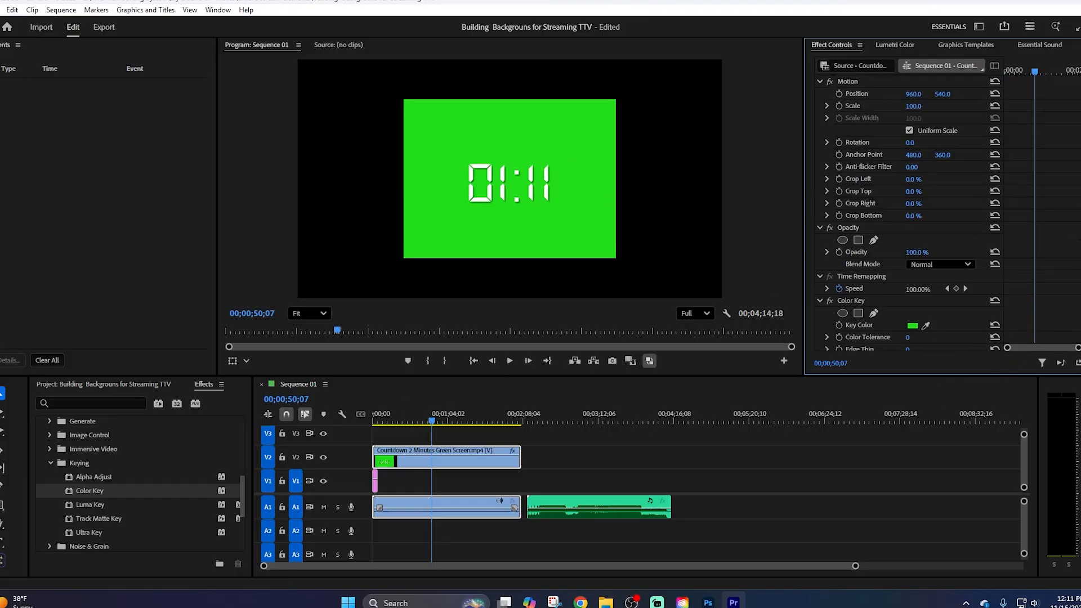
scroll(841, 185, down, 1)
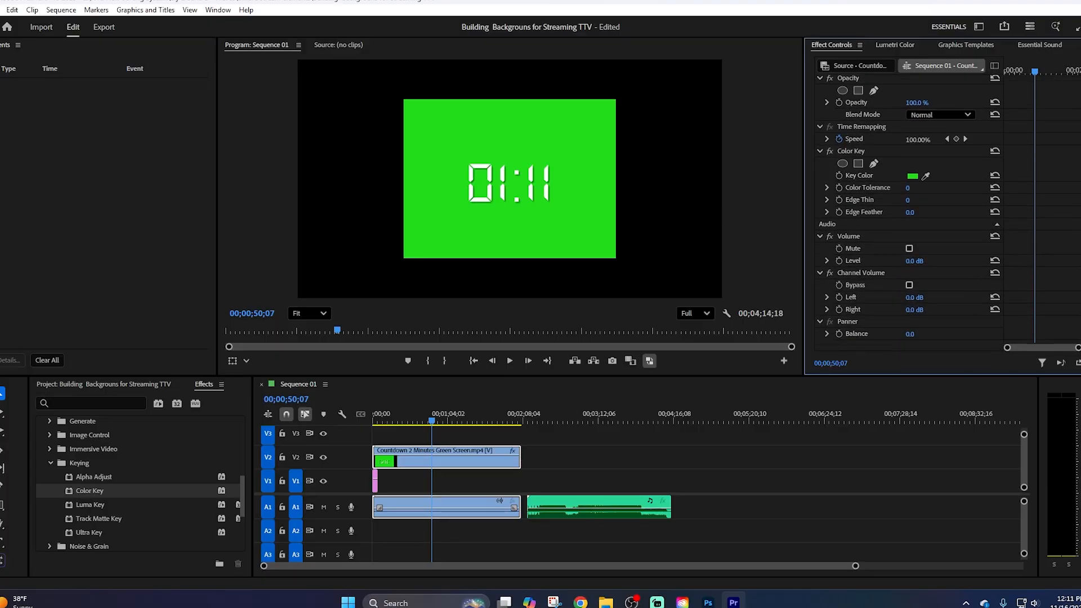
click(908, 183)
text(54)
key(Return)
drag(909, 183, 993, 183)
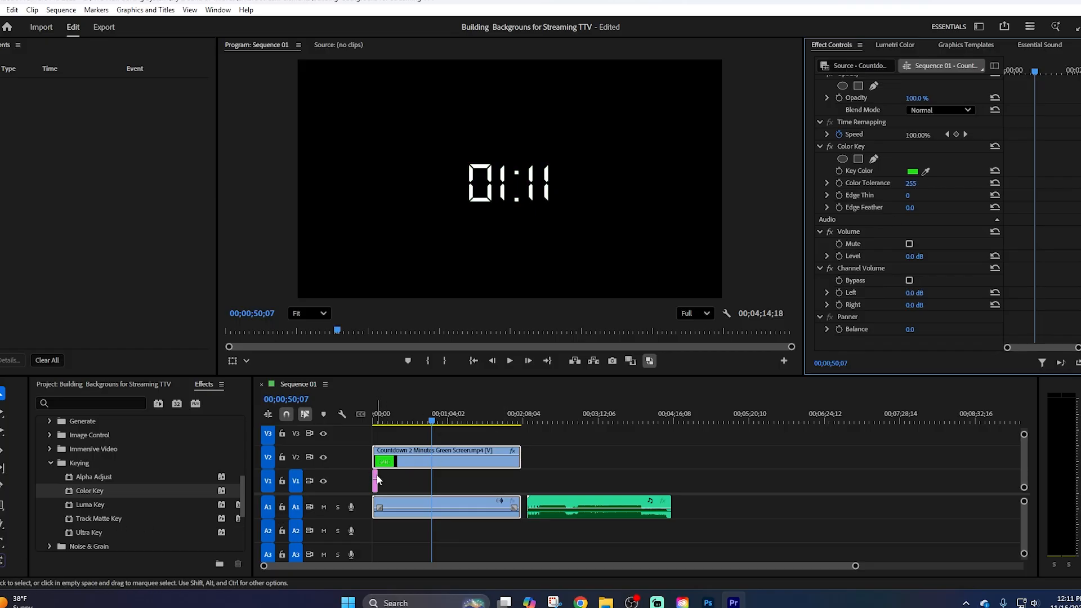
Extend the background image to the countdown's length and move the music clip to the start of track A2.
drag(376, 480, 522, 476)
drag(589, 500, 411, 539)
drag(453, 418, 355, 420)
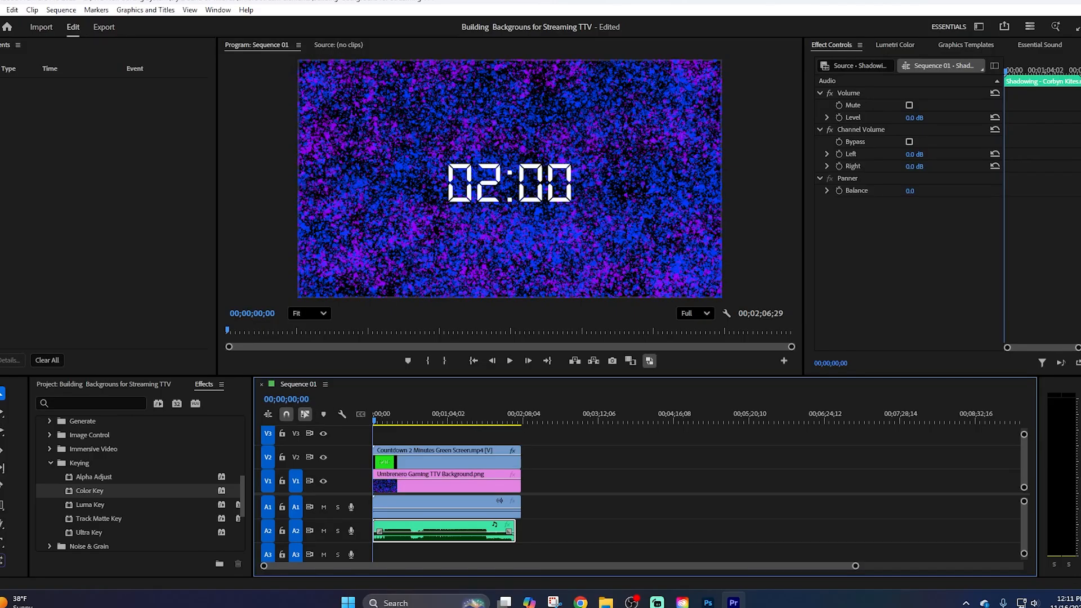
scroll(121, 552, down, 2)
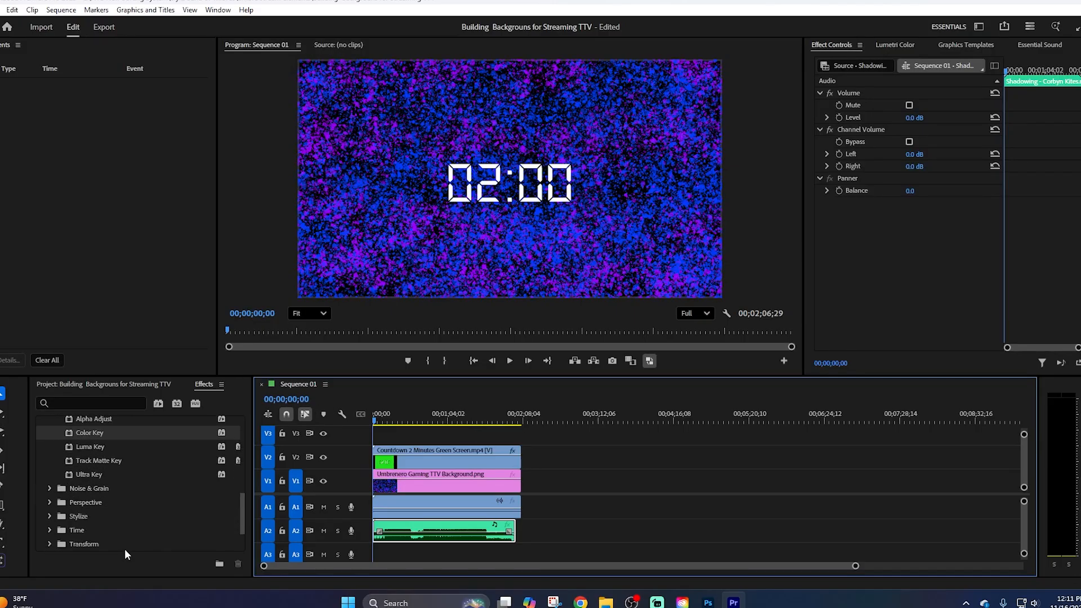
click(49, 514)
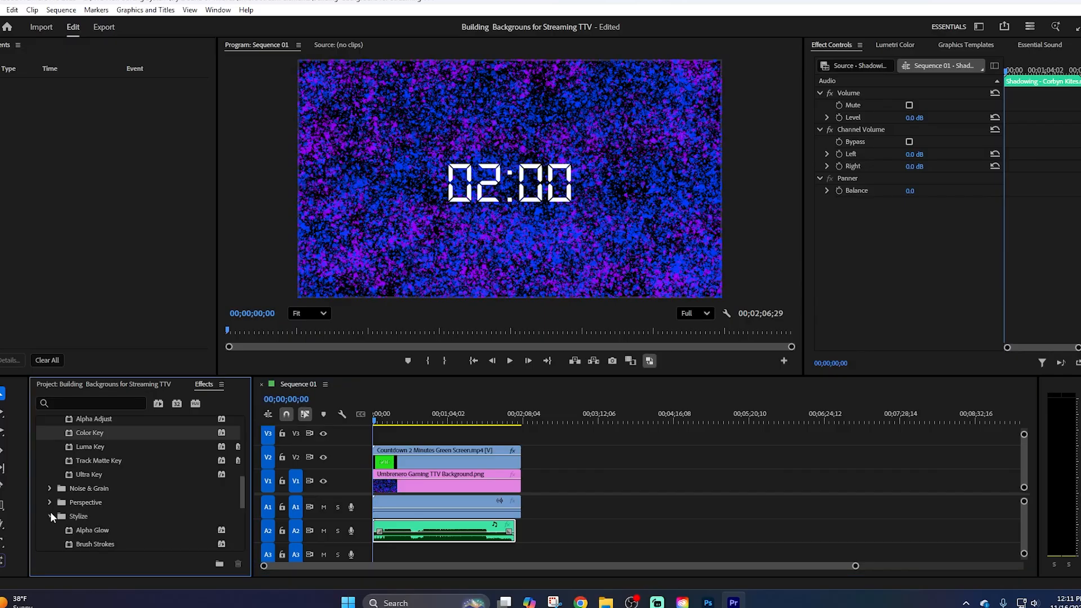
scroll(96, 512, down, 3)
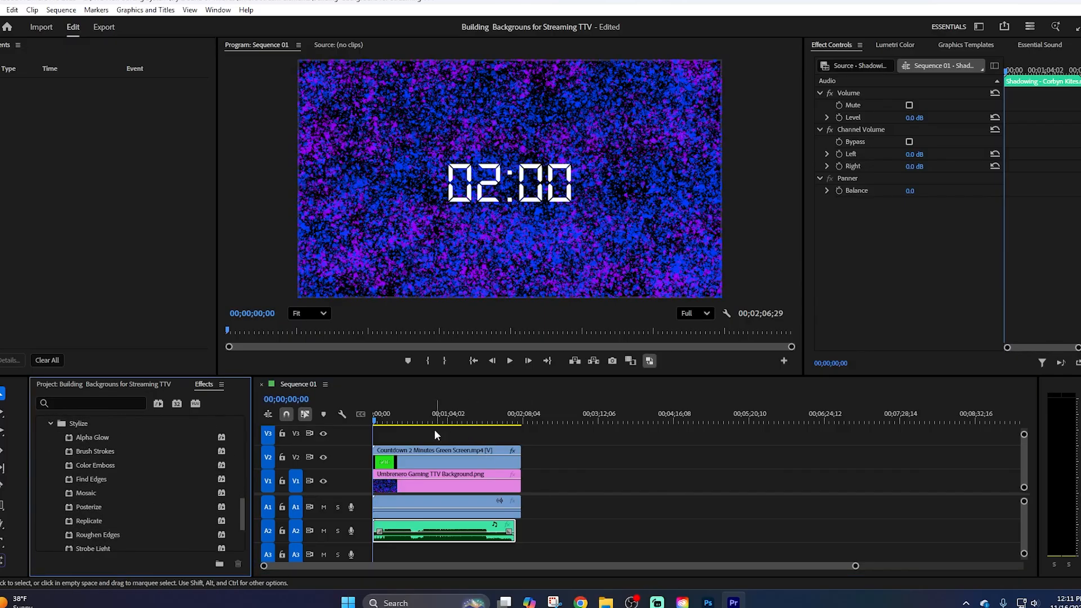
Scrub and play the sequence to check the keyed countdown over the background, returning to the start.
drag(451, 417, 215, 423)
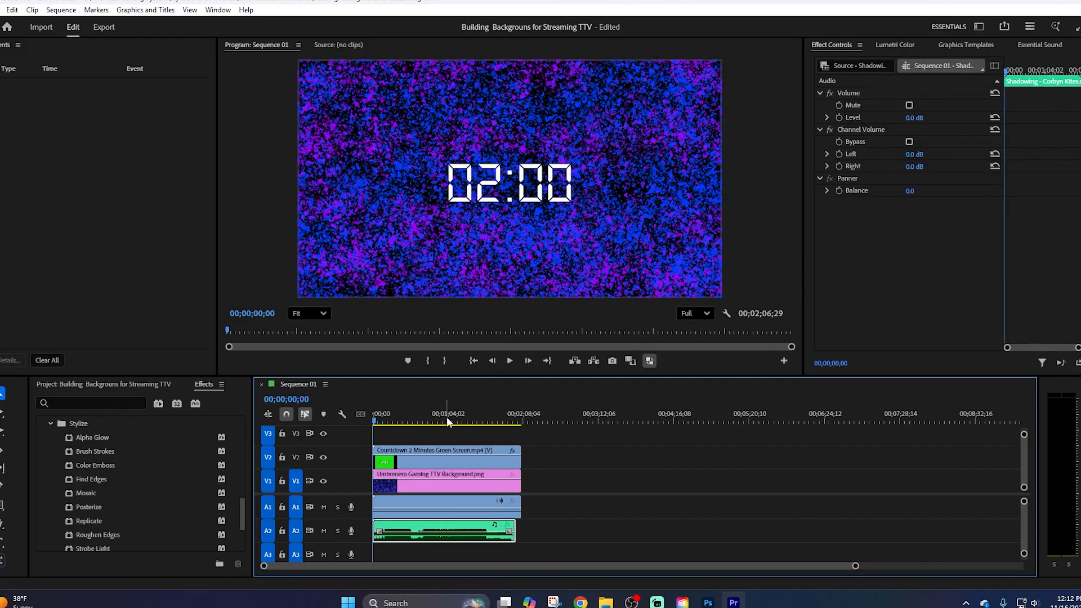
key(space)
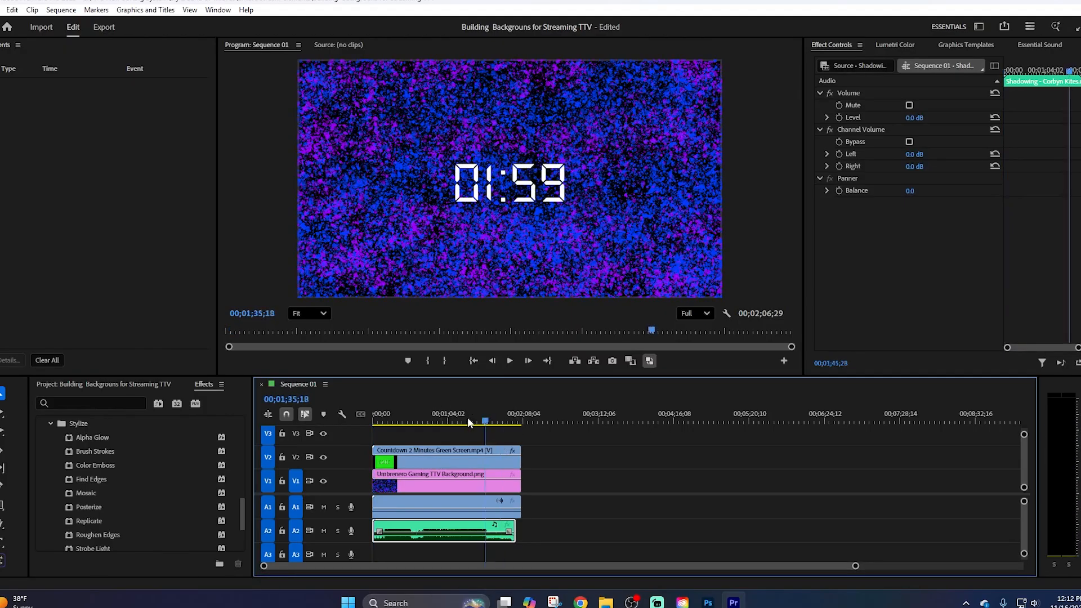
key(Home)
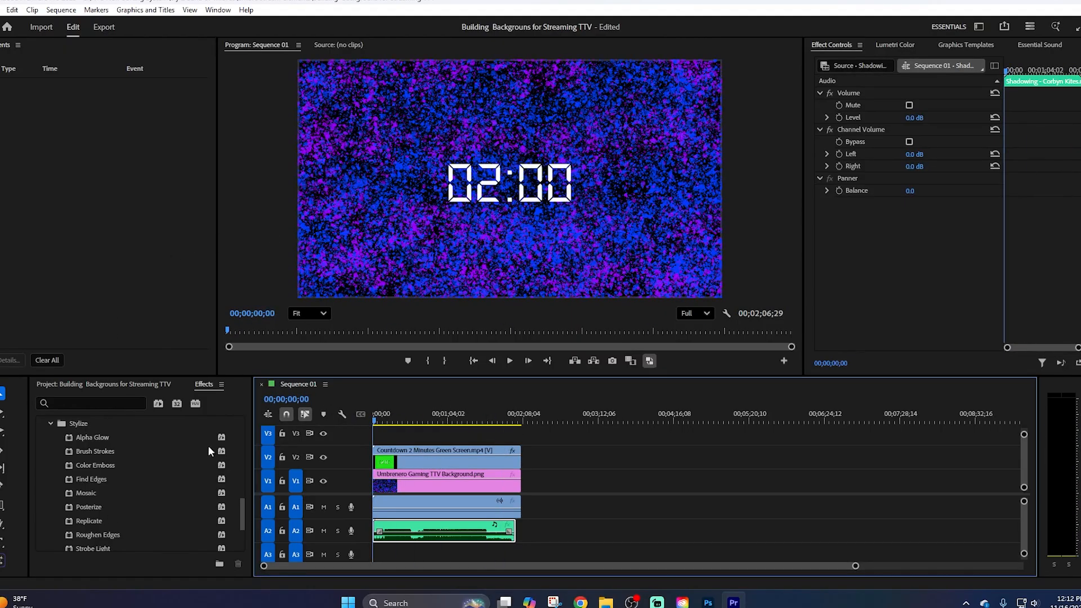
Add a text title reading "Starting" above the countdown timer.
click(3, 542)
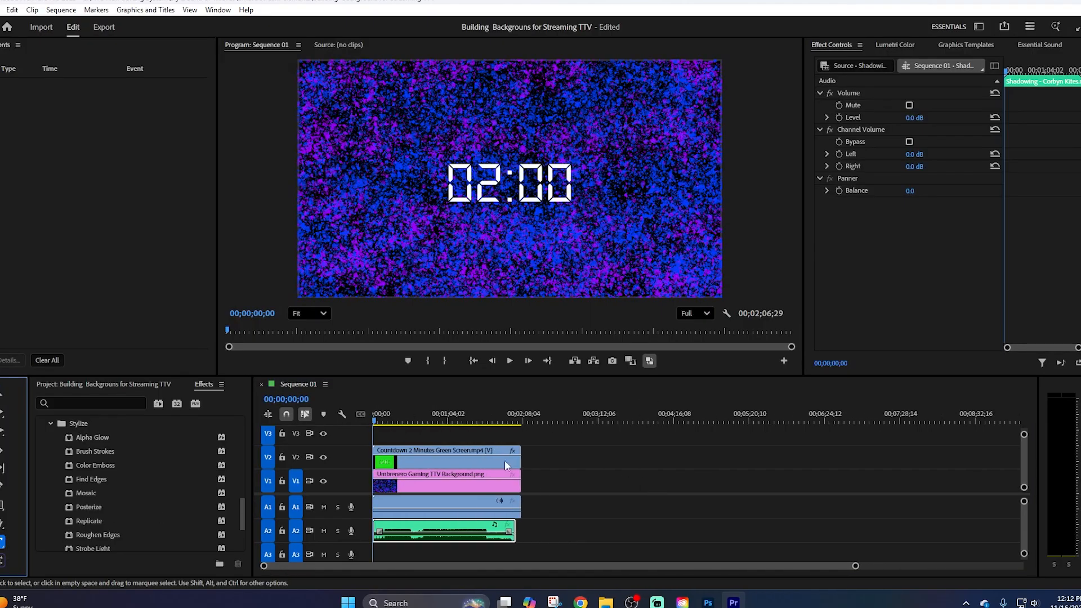
click(427, 102)
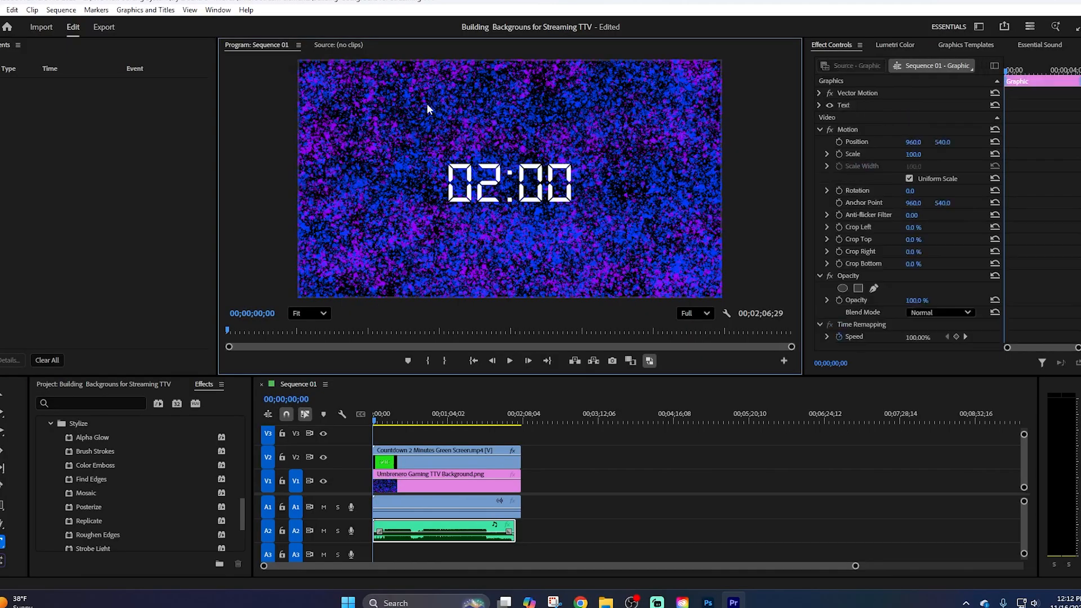
text(St)
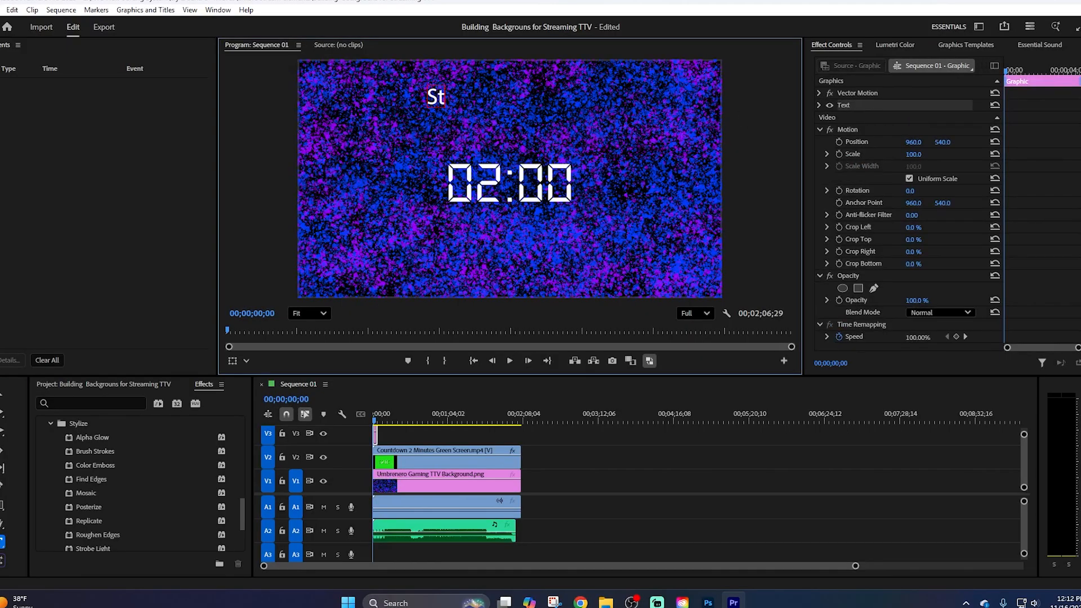
text(arting)
Set the font of the "Starting" title to Power Green.
key(ctrl+a)
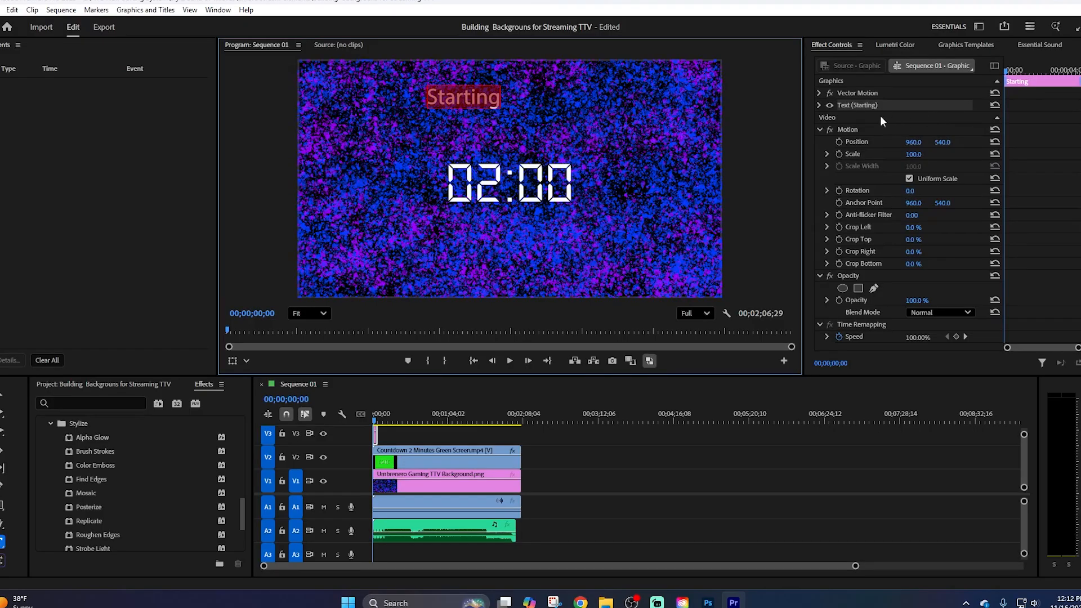
click(820, 105)
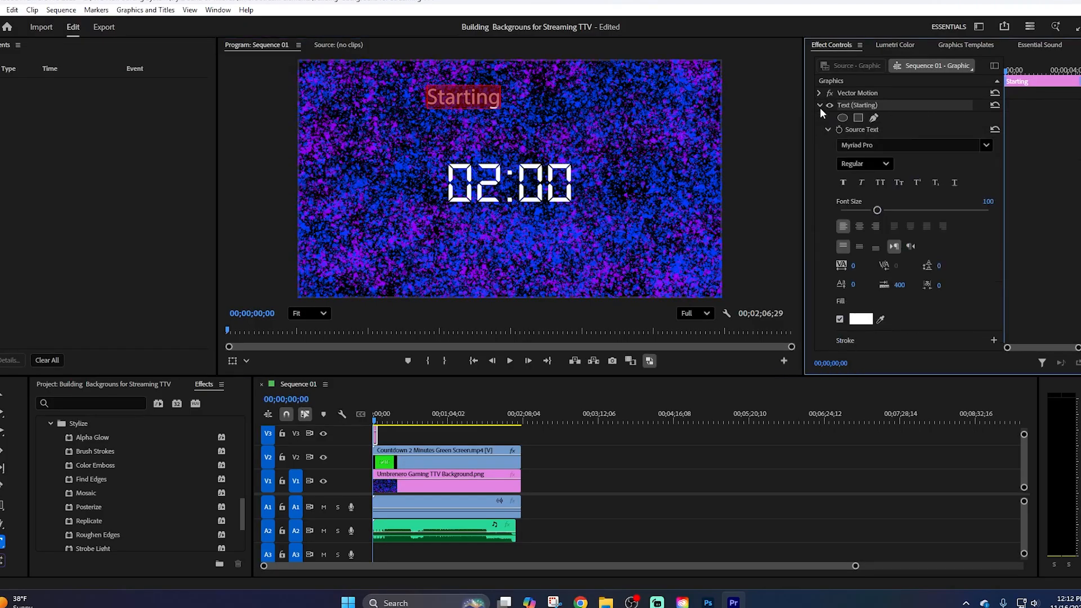
click(991, 141)
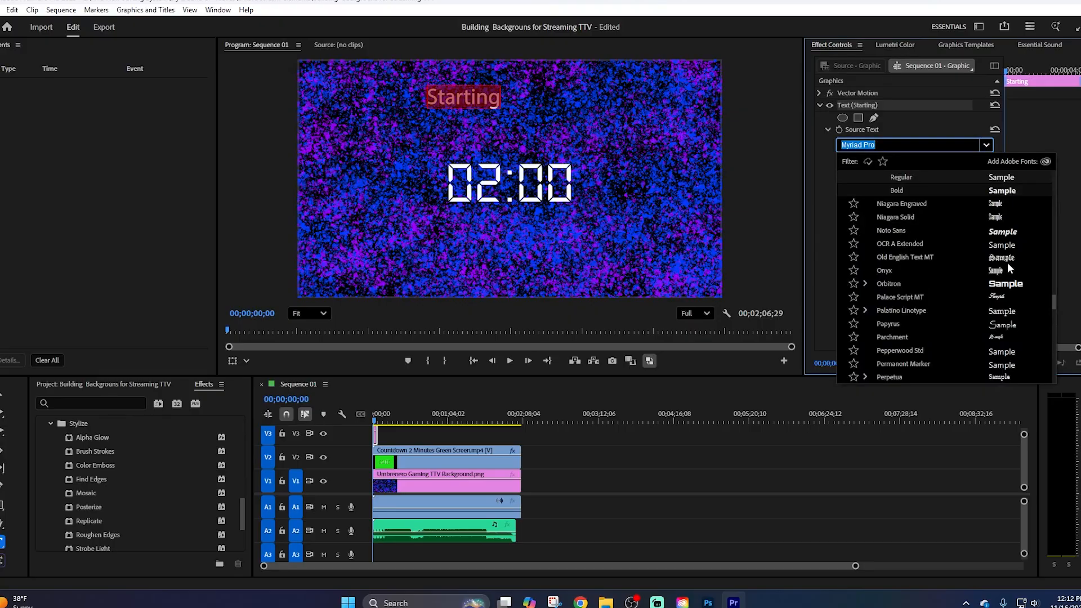
text(power)
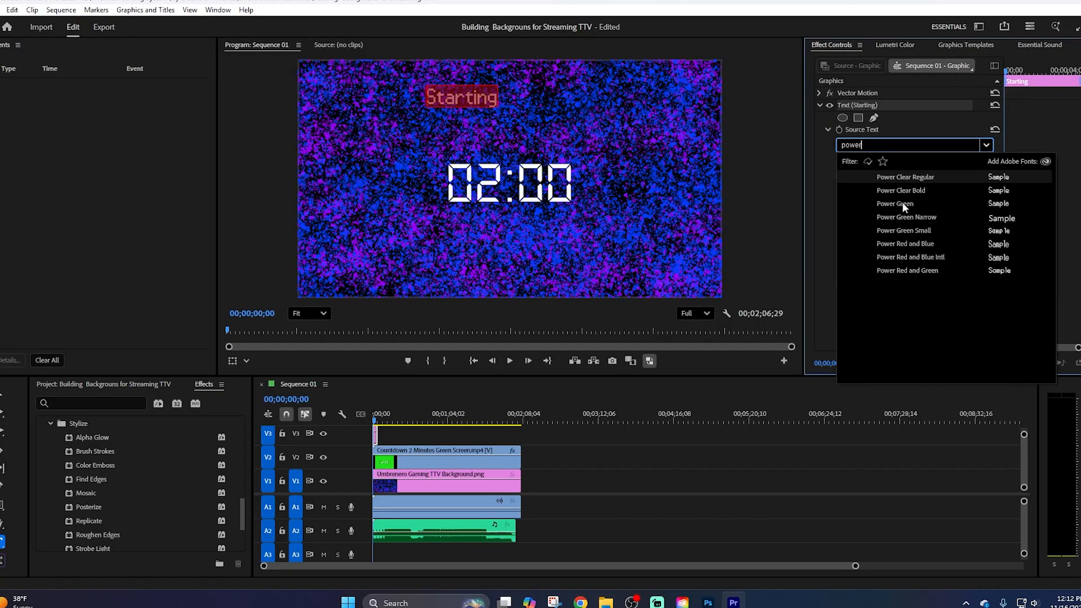
click(901, 204)
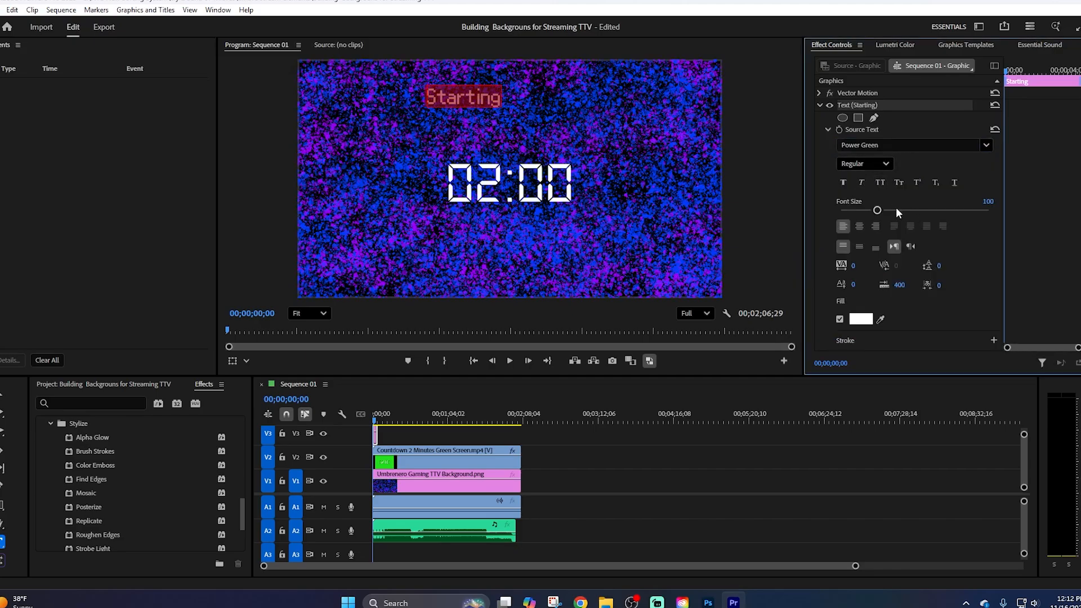
Enlarge the "Starting" title to font size 220.
drag(878, 210, 918, 209)
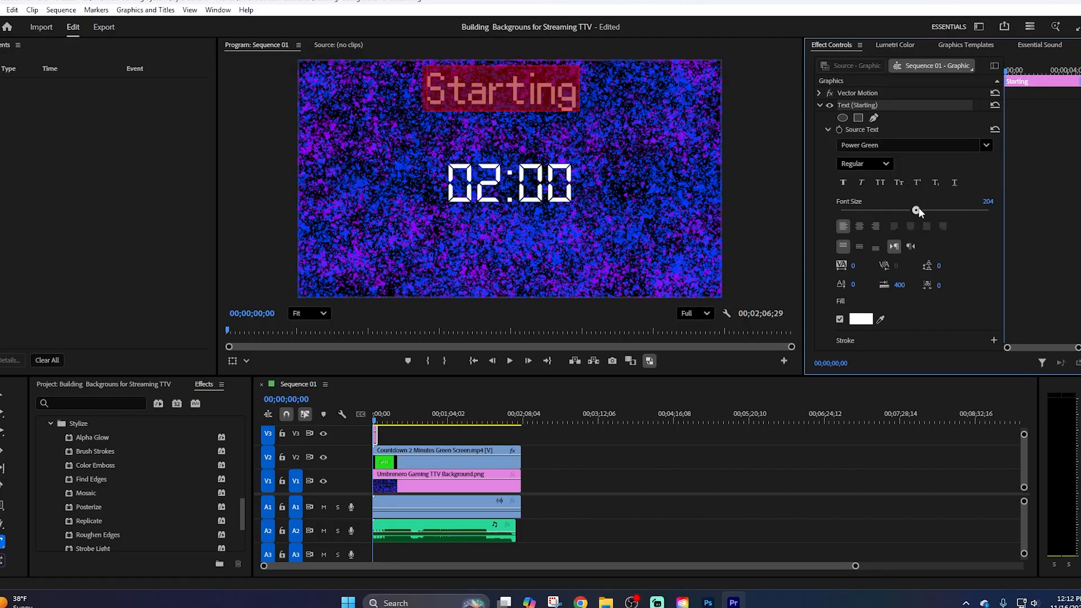
mouse_move(918, 210)
mouse_down()
mouse_move(931, 209)
mouse_move(920, 210)
mouse_up()
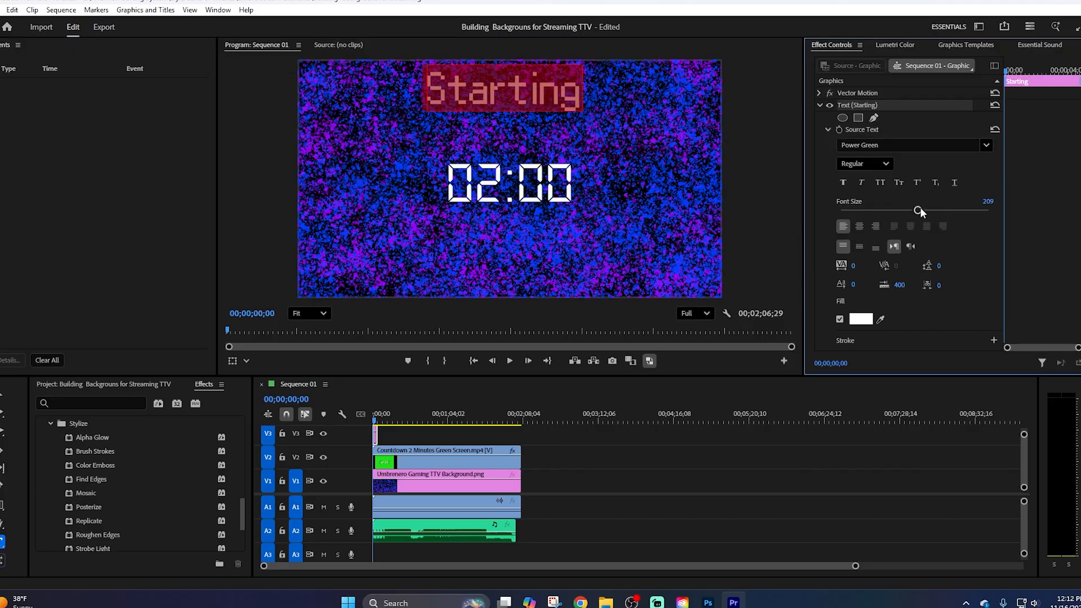
key(Right)
key(Right)
key(Right)
key(Right)
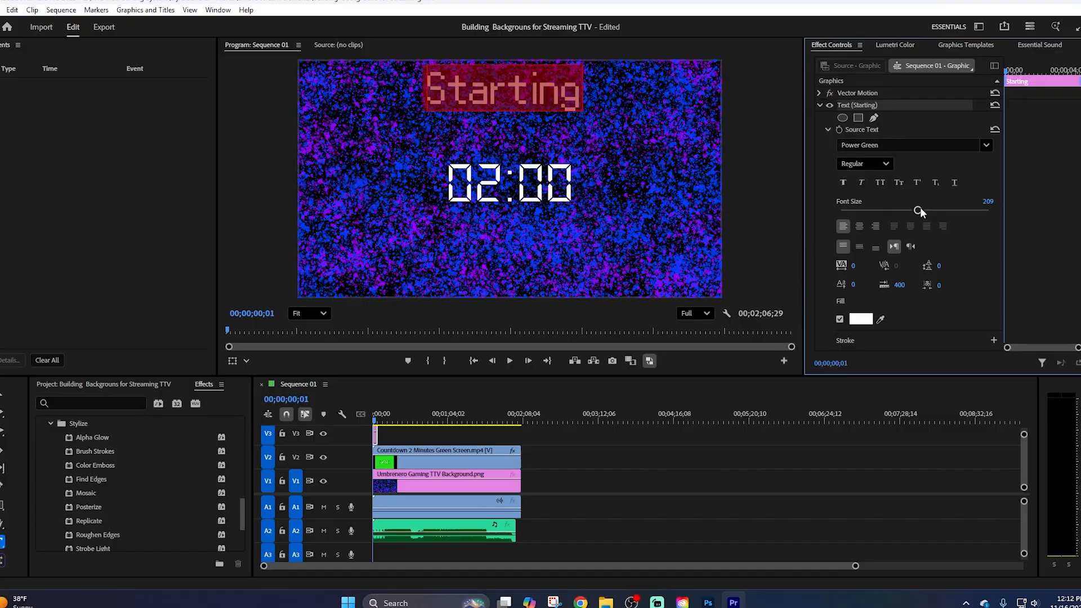
drag(920, 209, 921, 210)
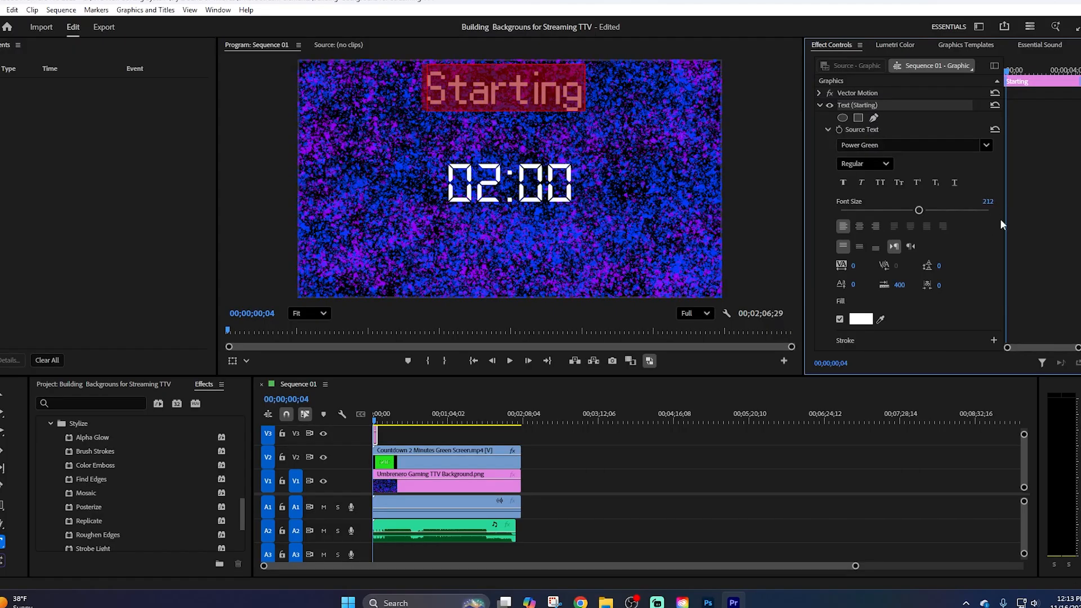
drag(989, 207, 993, 207)
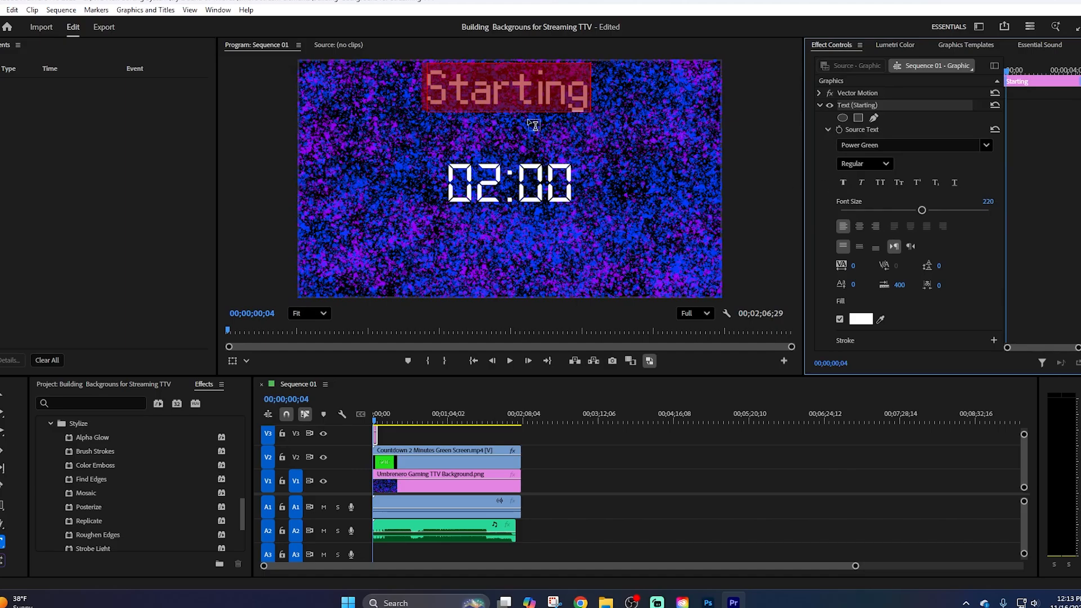
Align the "Starting" title's text to the vertical center and set its position to 560, 301.8.
click(861, 246)
scroll(910, 211, down, 10)
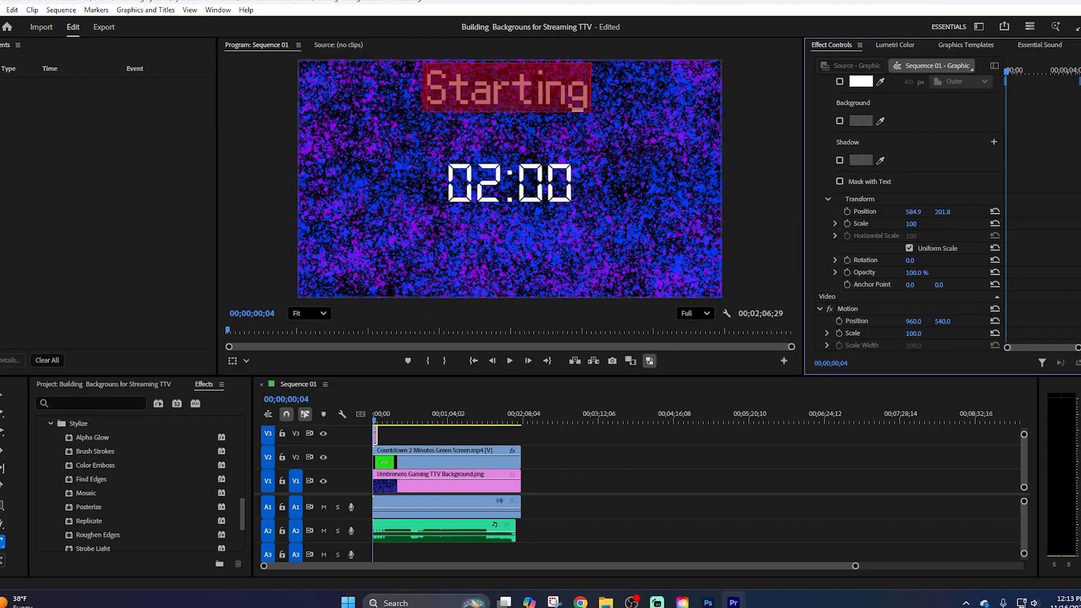
scroll(909, 212, down, 1)
scroll(909, 211, down, 1)
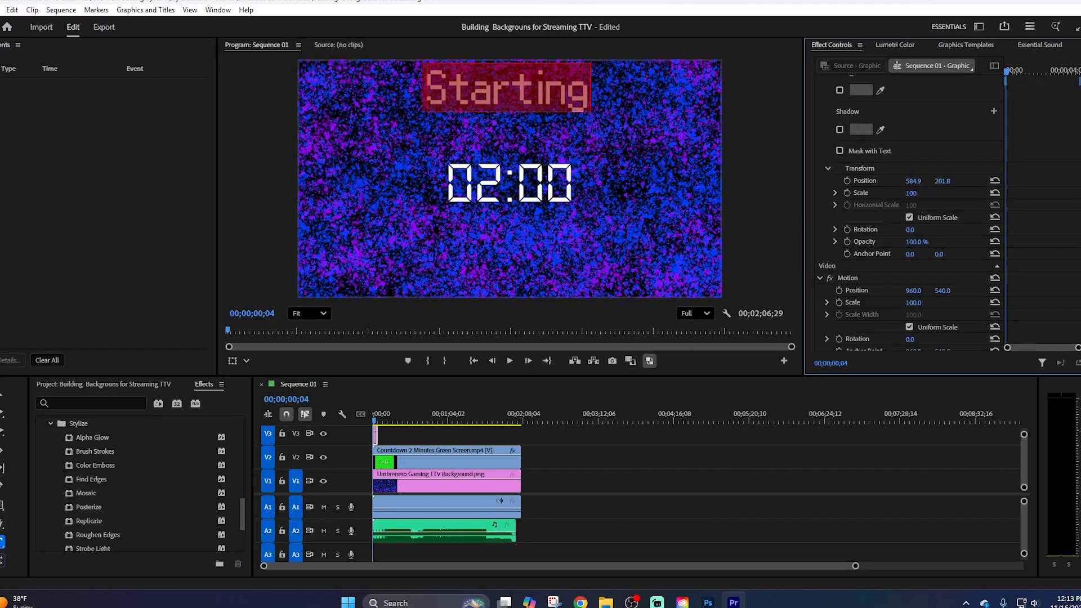
mouse_move(914, 186)
mouse_down()
mouse_move(854, 185)
mouse_move(913, 186)
mouse_up()
click(918, 181)
text(560)
key(Return)
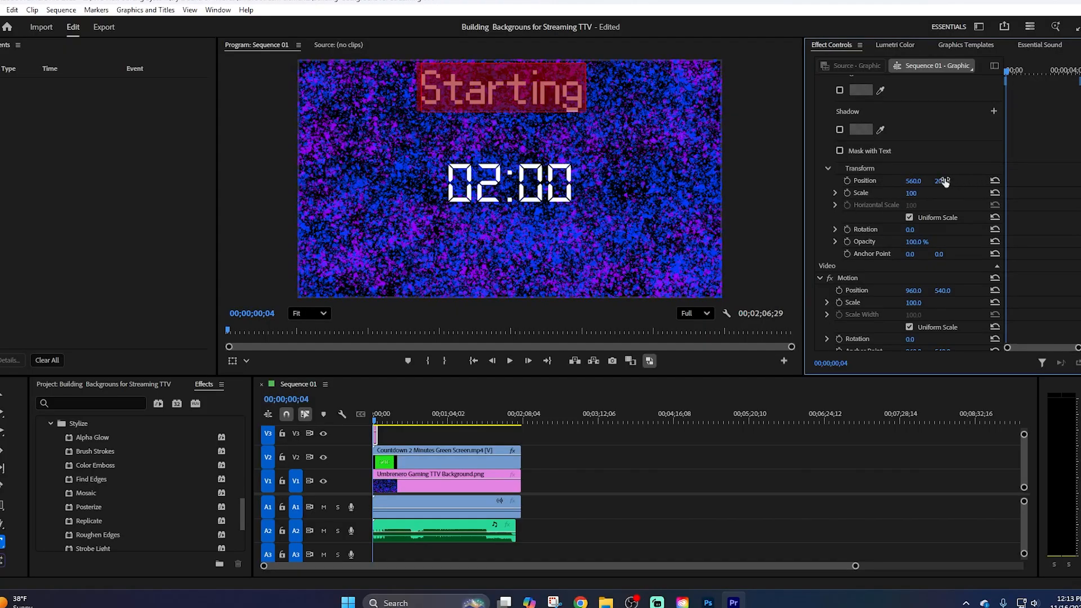
drag(945, 180, 999, 180)
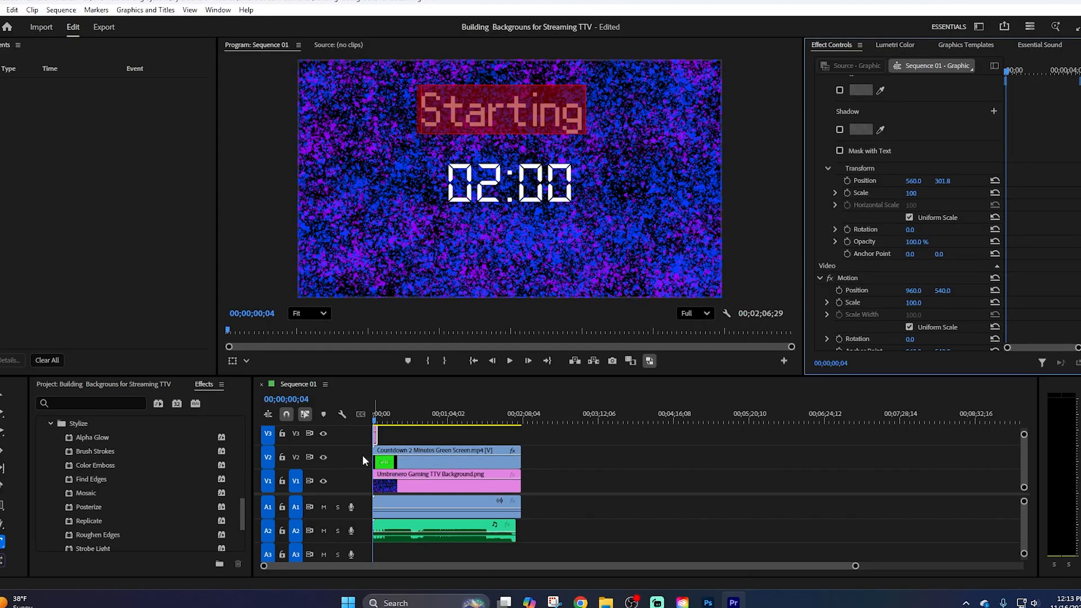
Extend the "Starting" title clip on V3 to the end of the music clip and enlarge the video track area.
click(411, 459)
click(420, 417)
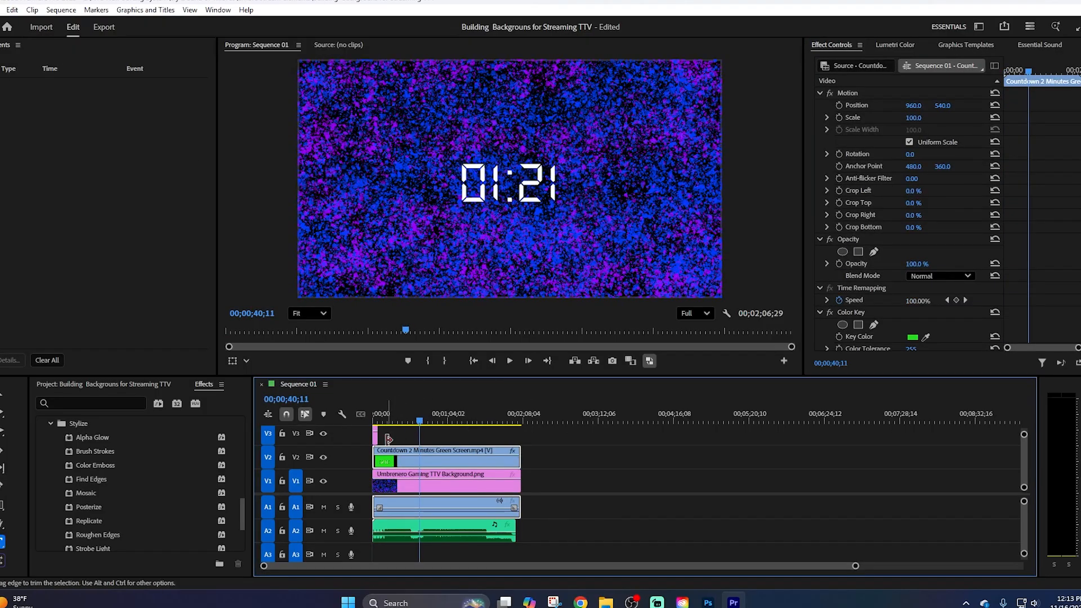
drag(388, 439, 537, 434)
drag(524, 434, 518, 434)
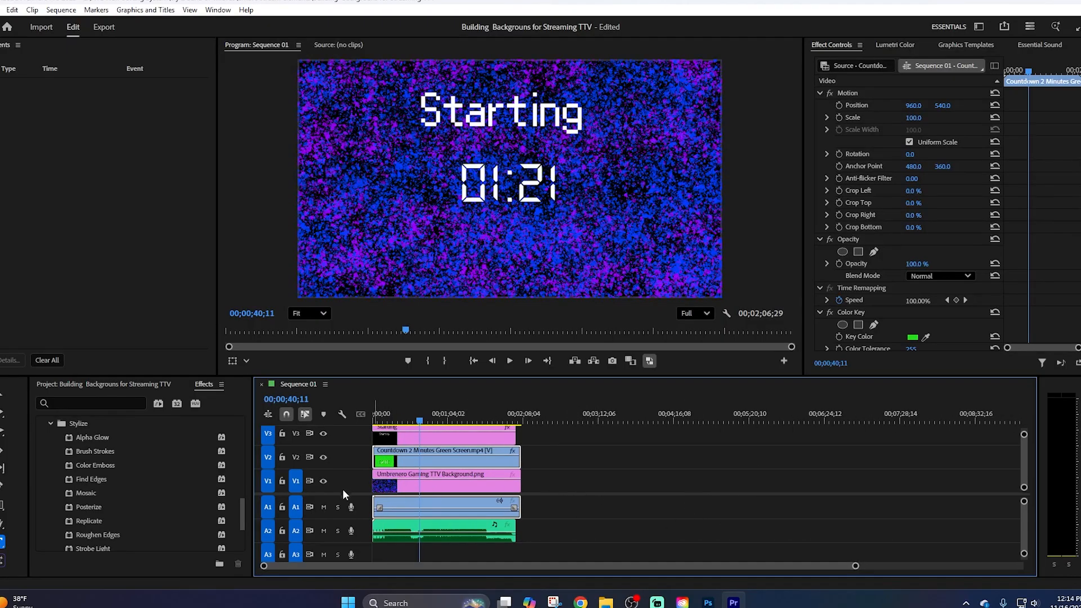
drag(358, 493, 355, 526)
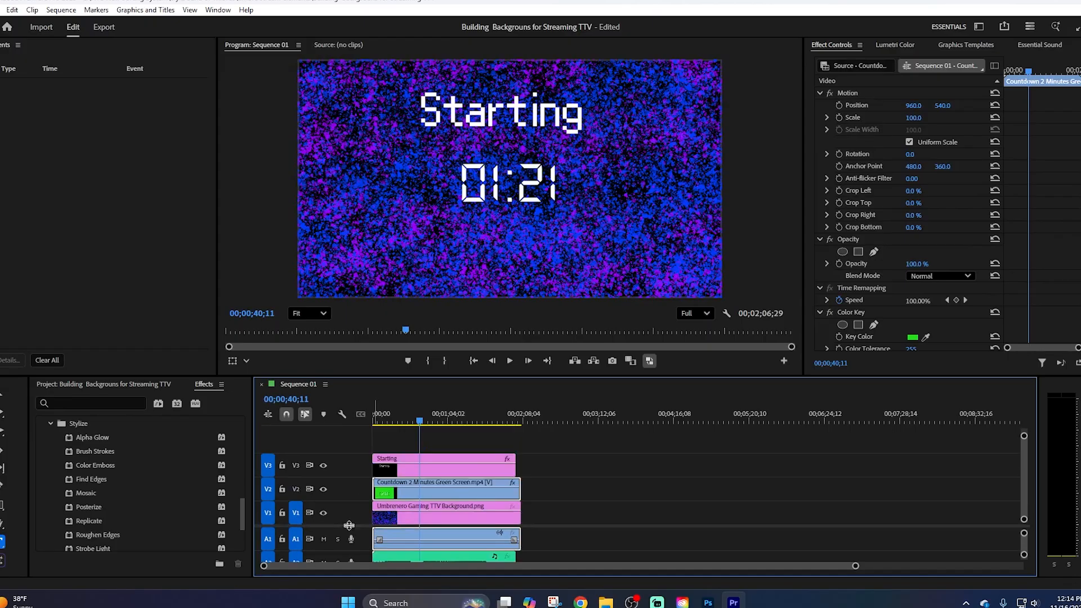
Duplicate the "Starting" title clip and place the copy on V4 at the start of the sequence.
click(526, 107)
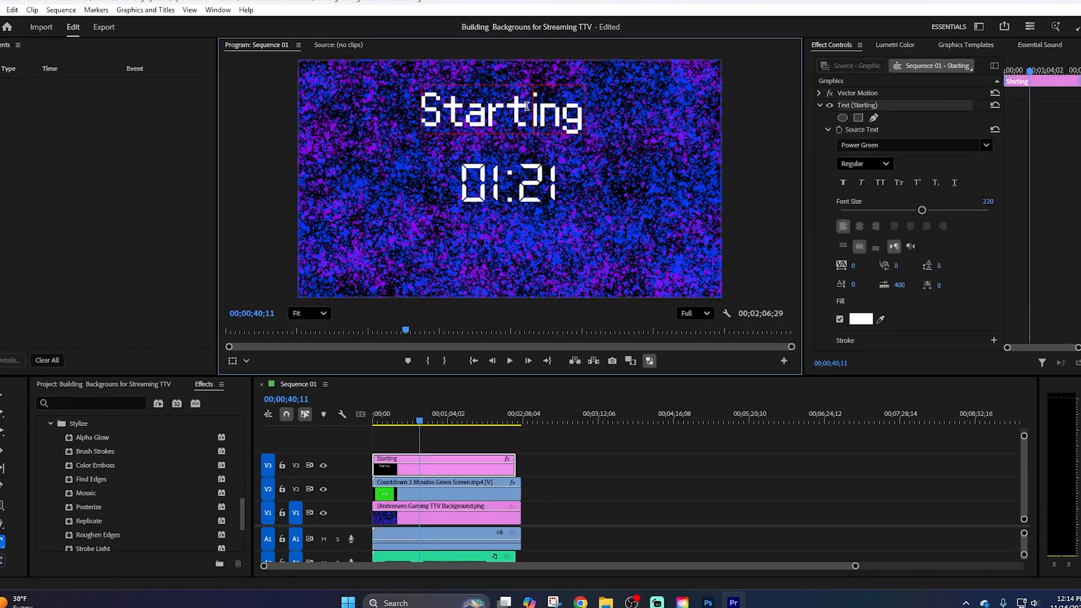
double_click(526, 106)
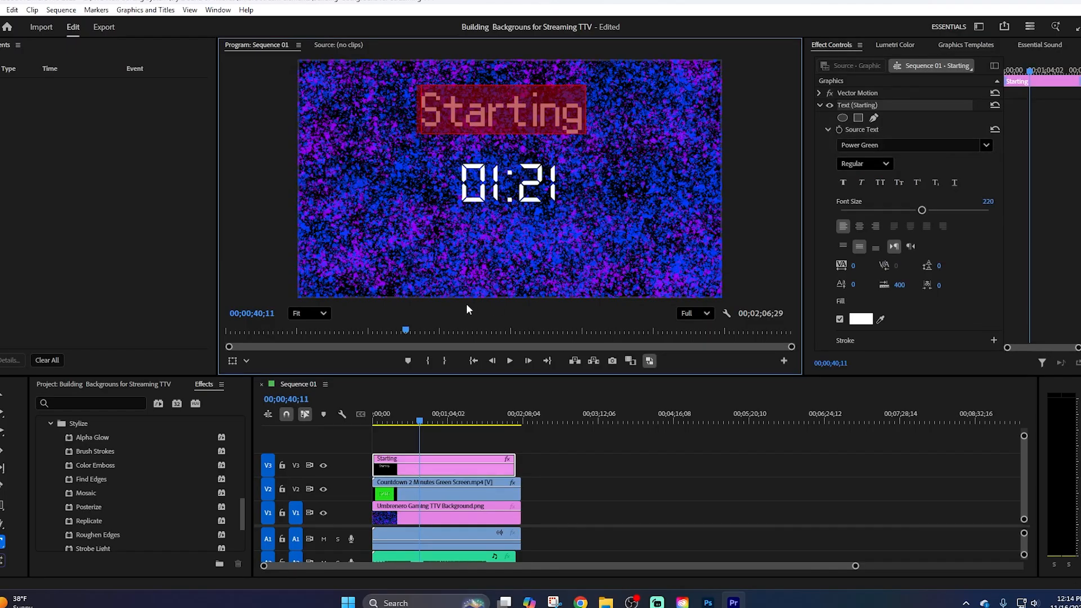
click(732, 485)
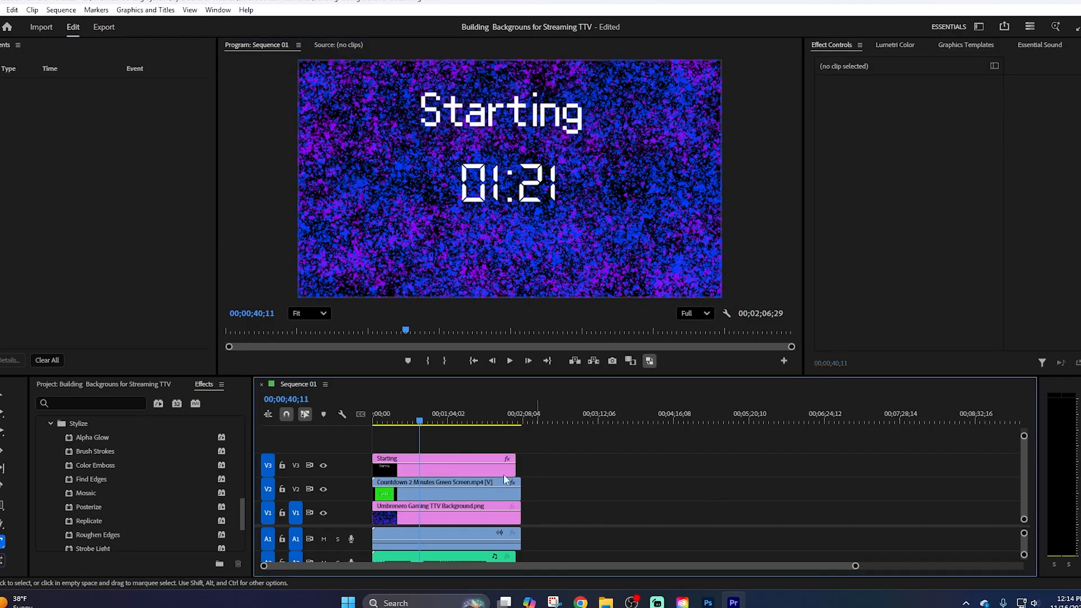
click(436, 465)
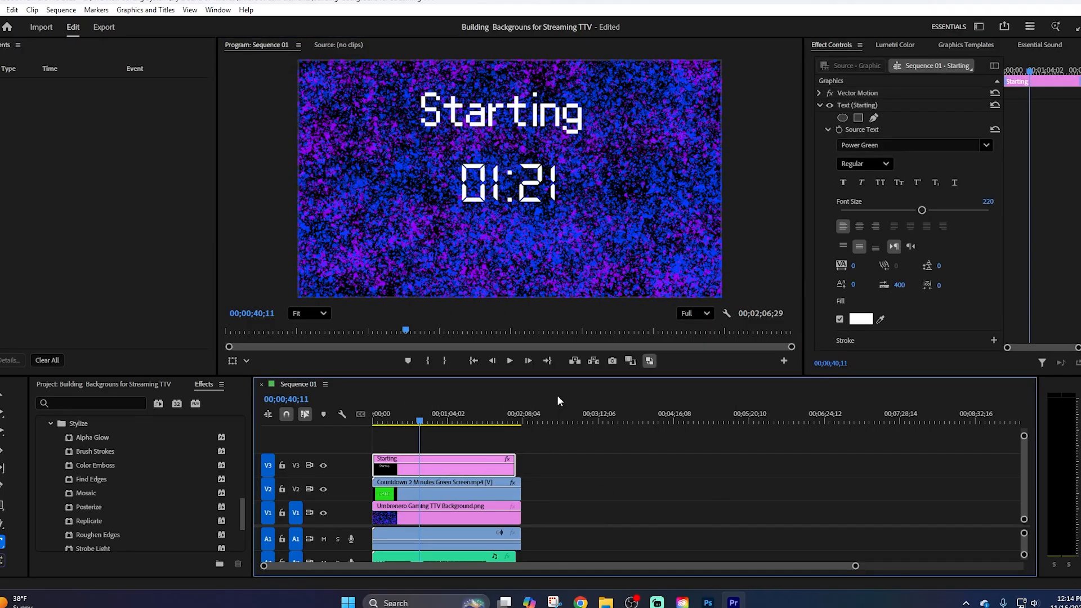
click(571, 406)
key(ctrl+v)
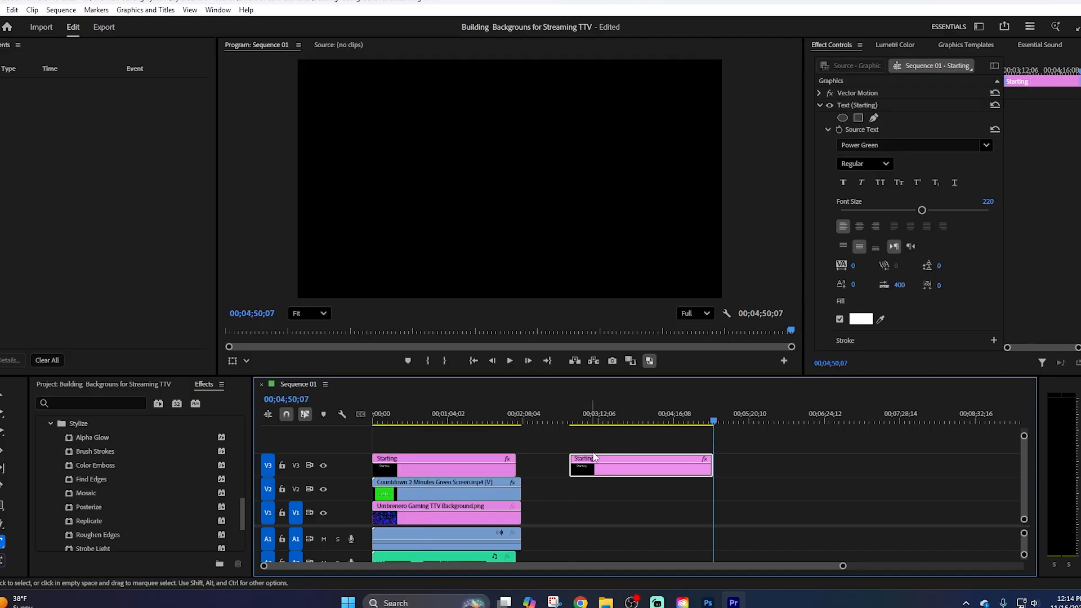
drag(606, 460, 392, 447)
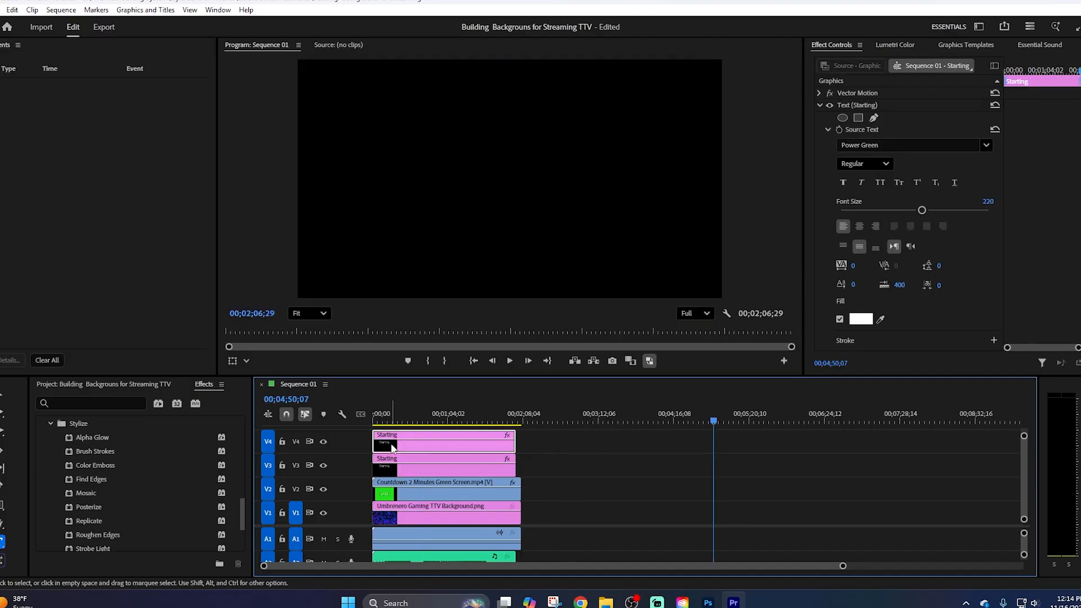
Move the duplicate title on V4 below the countdown timer, setting its vertical position to 940.8.
click(458, 407)
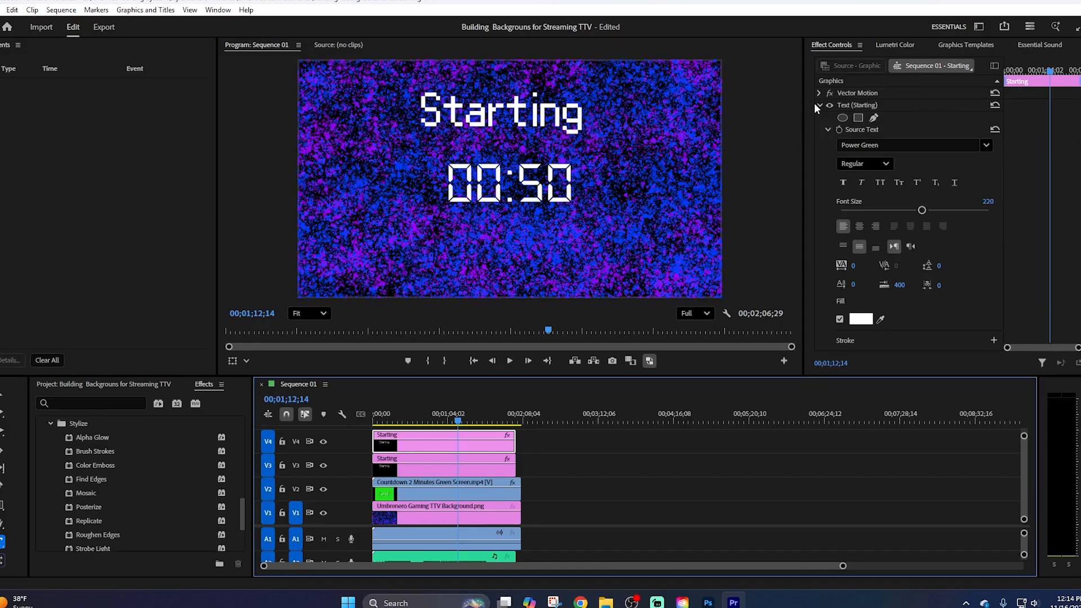
click(826, 130)
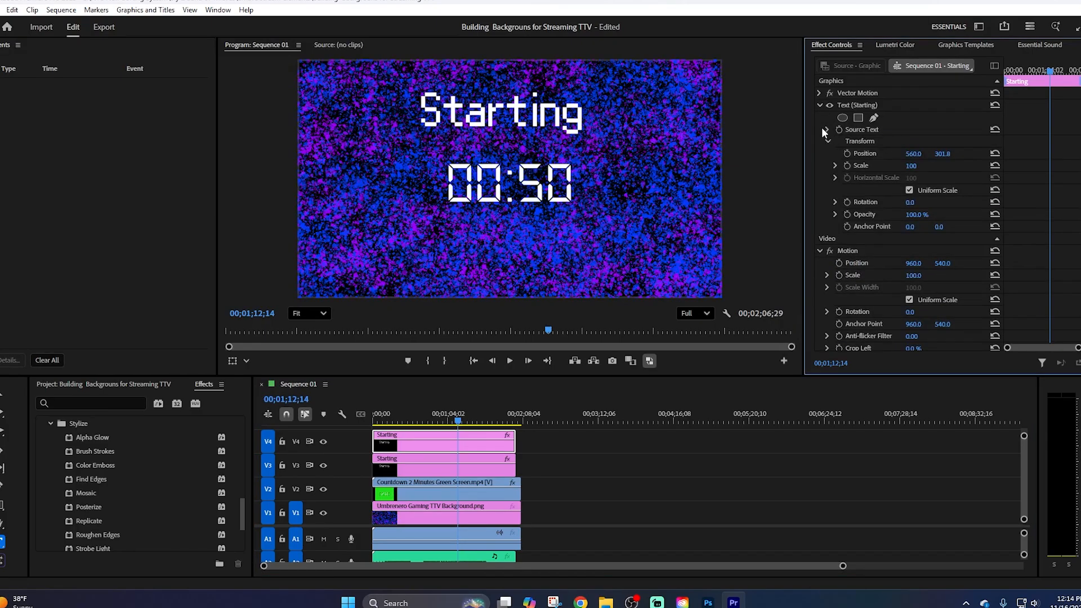
click(828, 130)
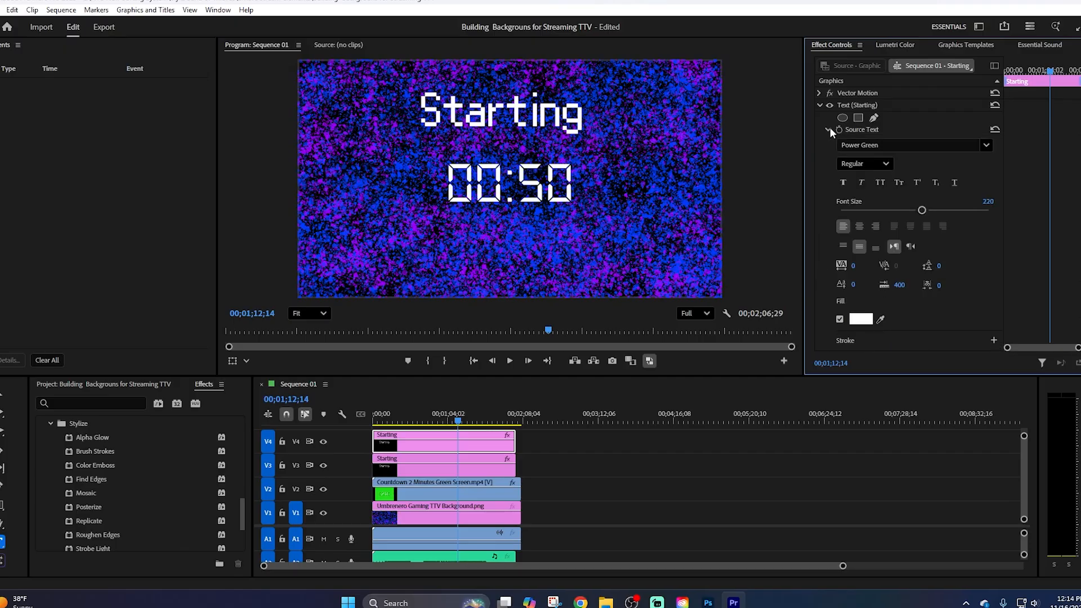
click(869, 104)
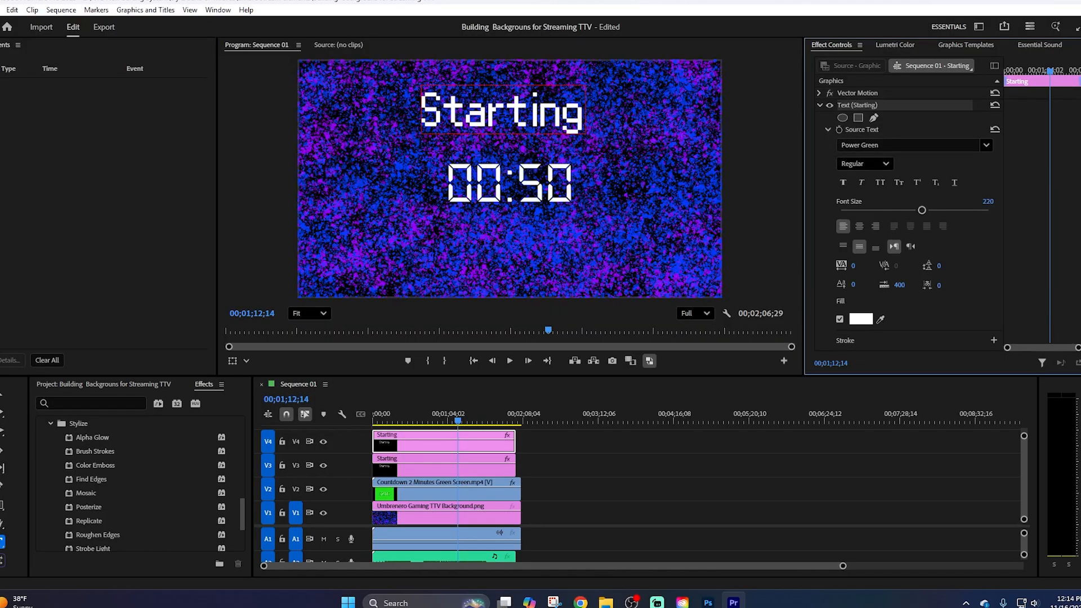
scroll(900, 198, down, 10)
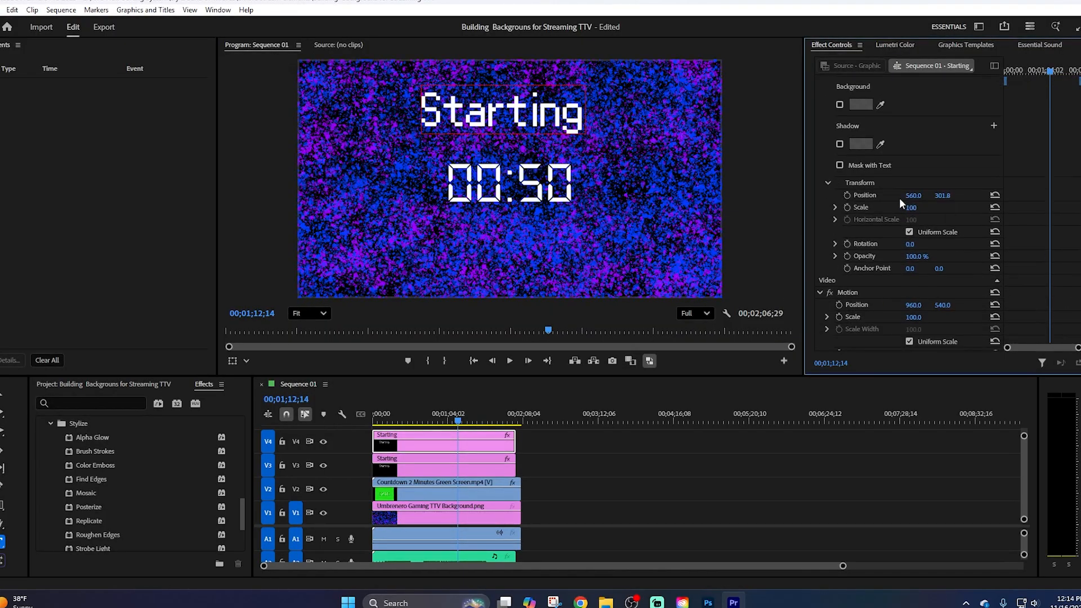
mouse_move(948, 199)
mouse_down()
mouse_move(858, 199)
mouse_move(1080, 198)
mouse_move(948, 195)
mouse_up()
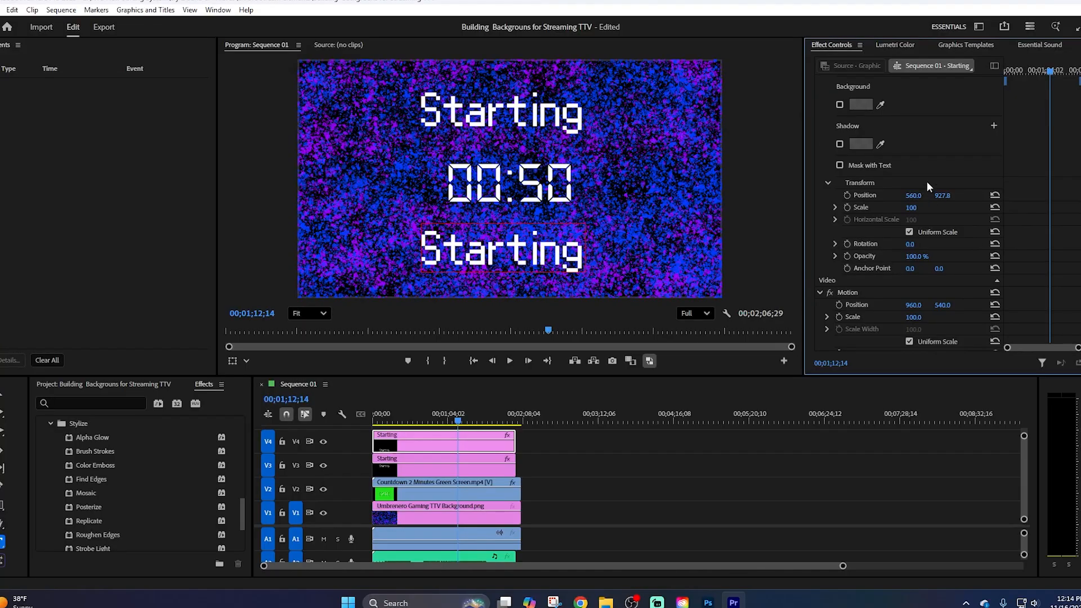
click(947, 197)
key(Up)
key(Up)
key(Up)
key(Up)
key(Up)
key(Up)
key(Up)
key(Up)
key(Up)
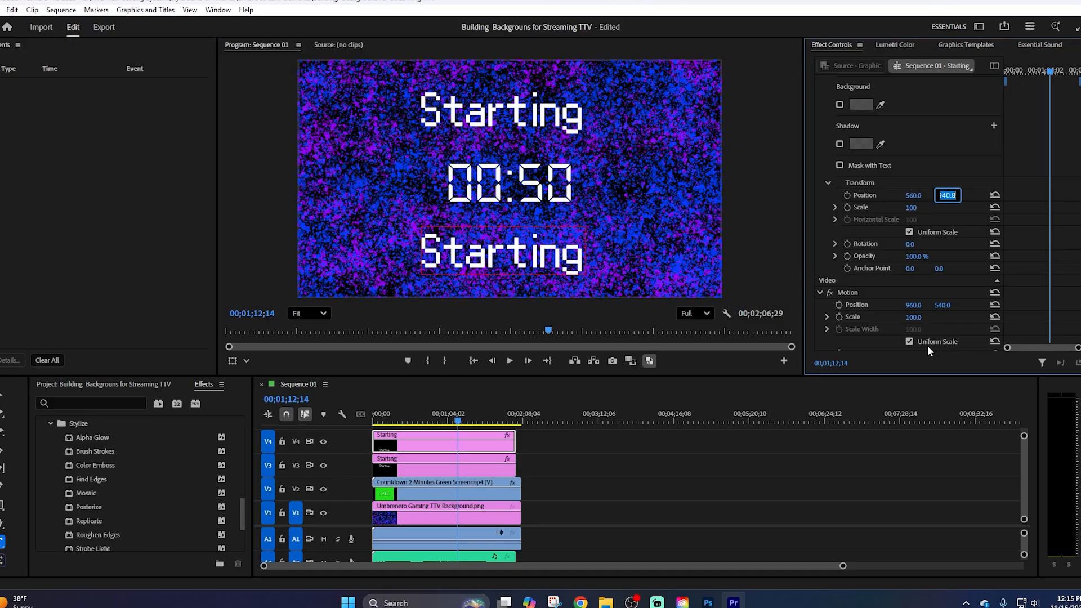
Change the text of the title below the countdown to "Soon".
double_click(494, 250)
text(Soon)
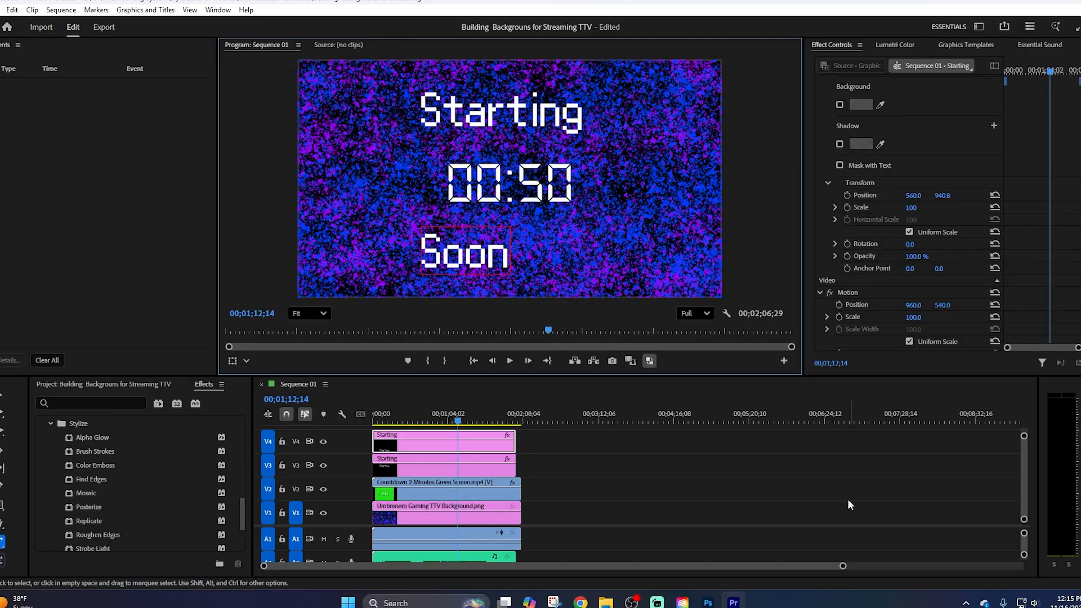
click(755, 500)
Shift the "Soon" title horizontally to center it under the countdown timer.
click(451, 445)
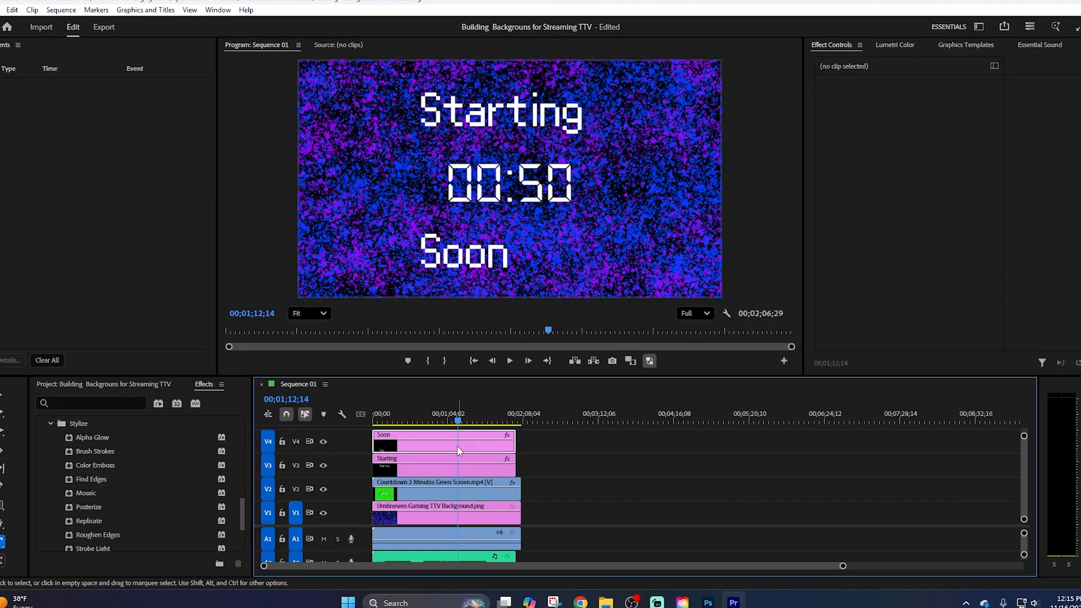
scroll(1025, 235, down, 8)
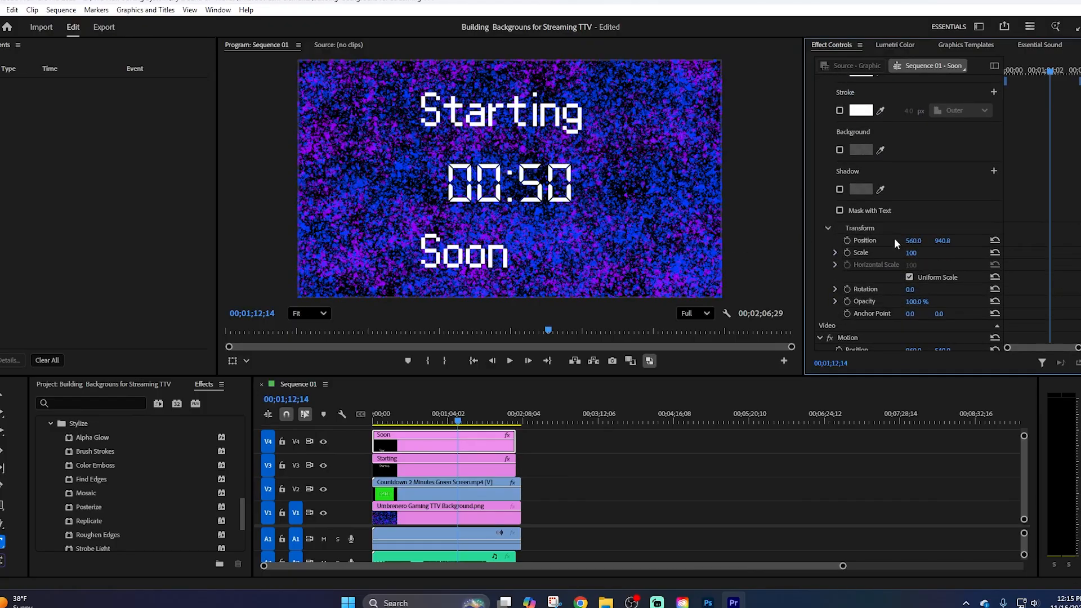
drag(913, 241, 1029, 240)
Center the "Starting" title over the countdown by setting its horizontal position to 601.
click(495, 115)
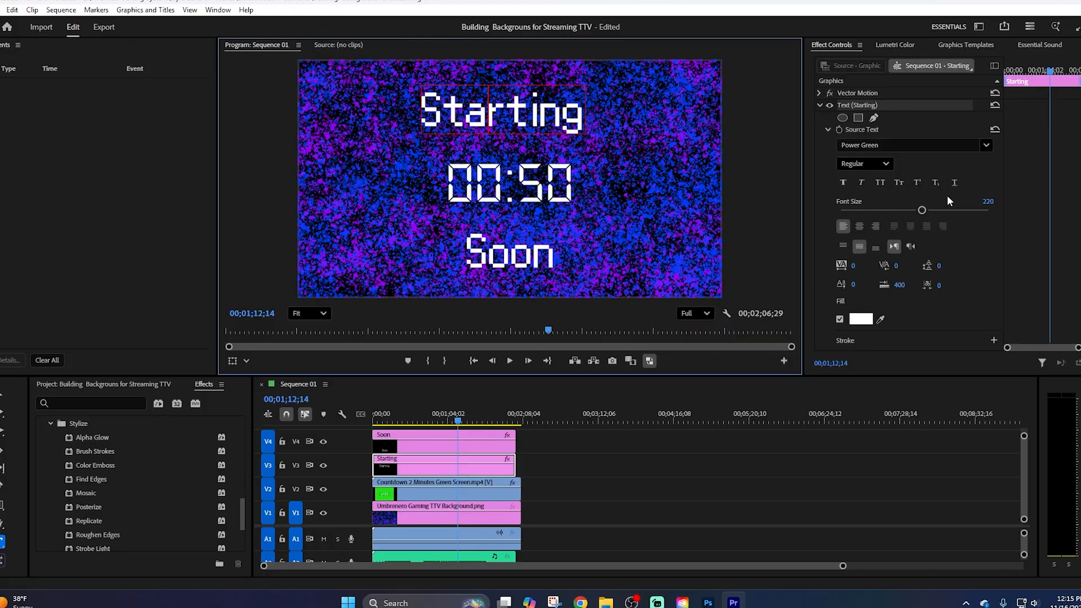
scroll(891, 177, down, 10)
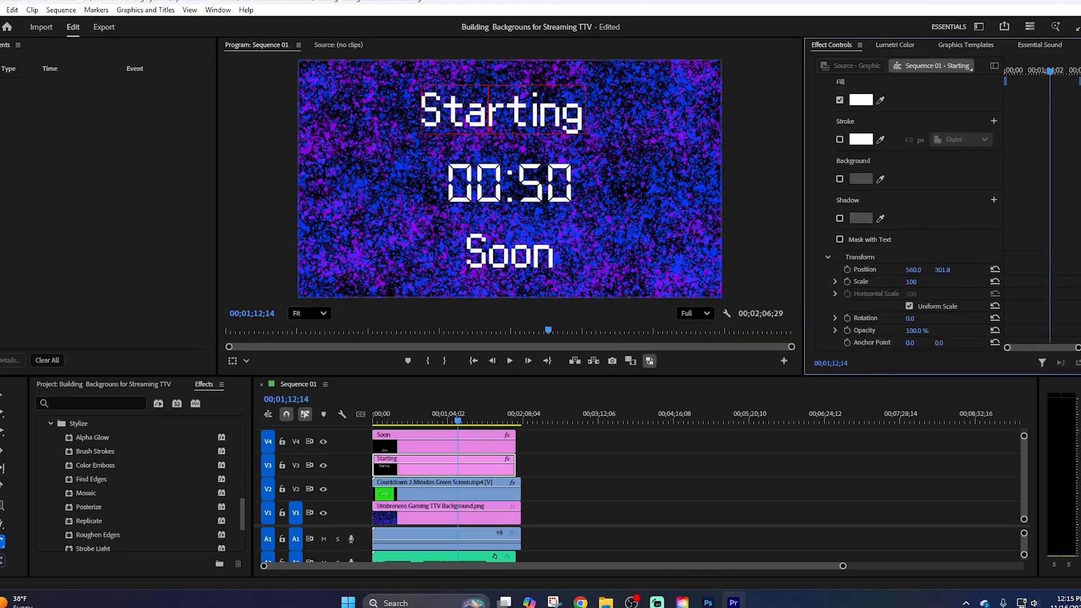
drag(913, 139, 935, 139)
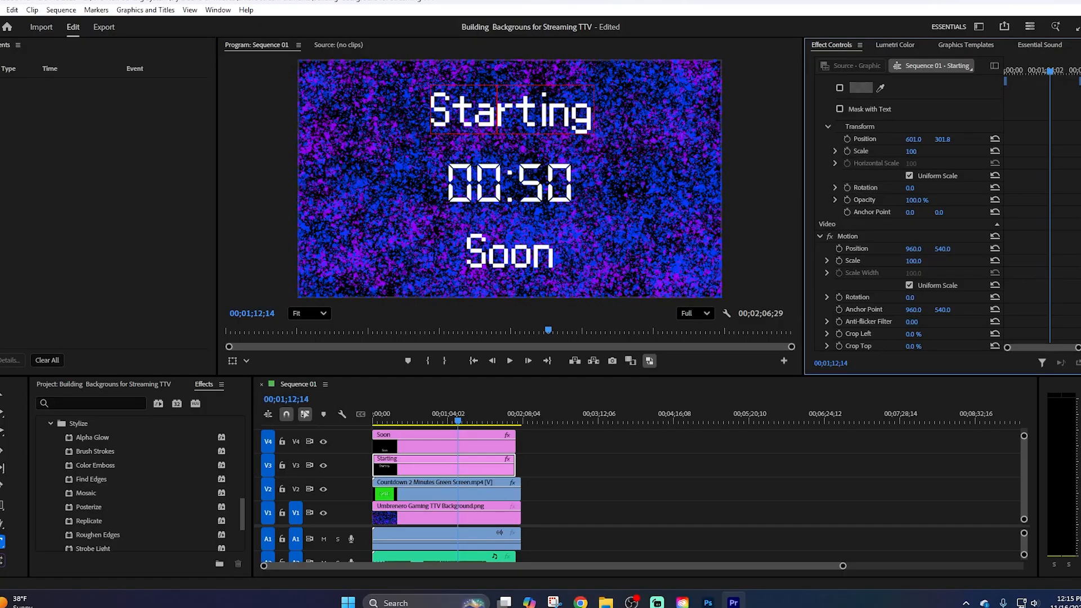
click(695, 452)
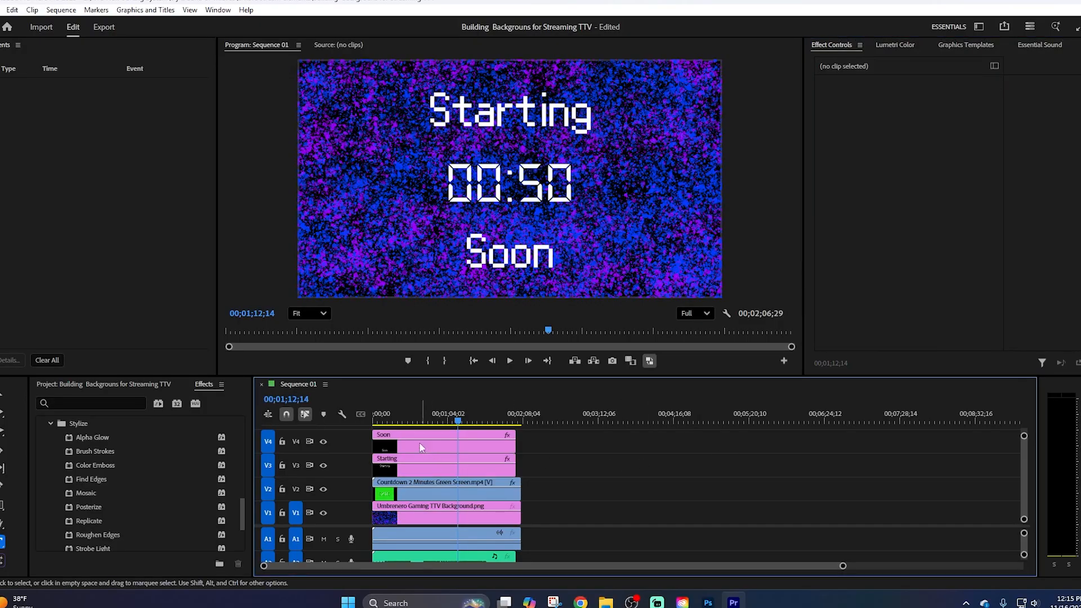
Scrub the sequence to check both titles, view the original green-screen countdown clip, and return to the start of the sequence.
mouse_move(498, 417)
mouse_down()
mouse_move(393, 423)
mouse_move(482, 424)
mouse_up()
key(Home)
click(424, 495)
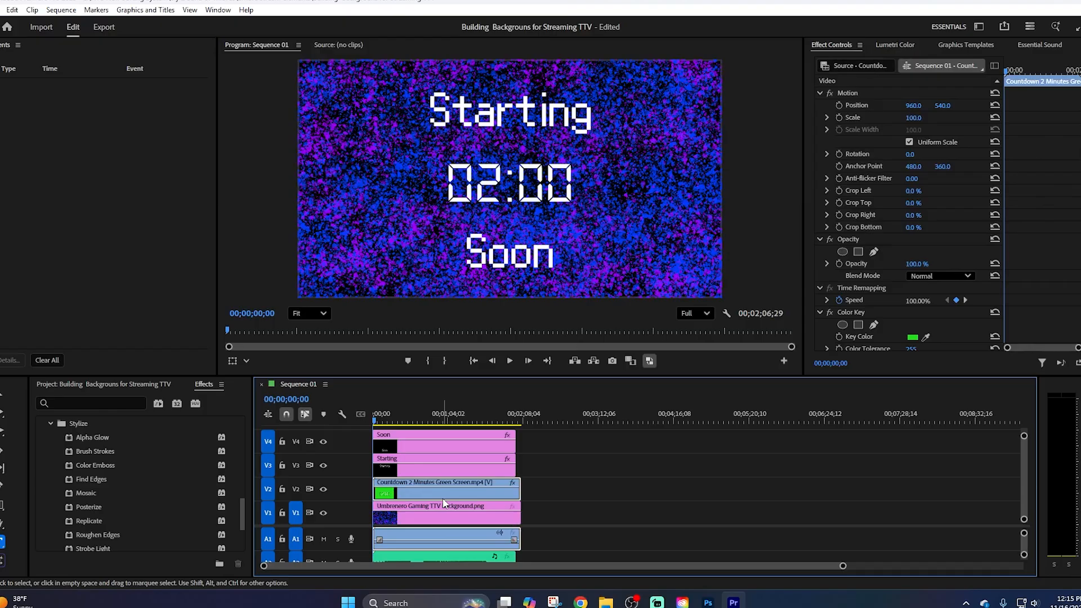
double_click(443, 498)
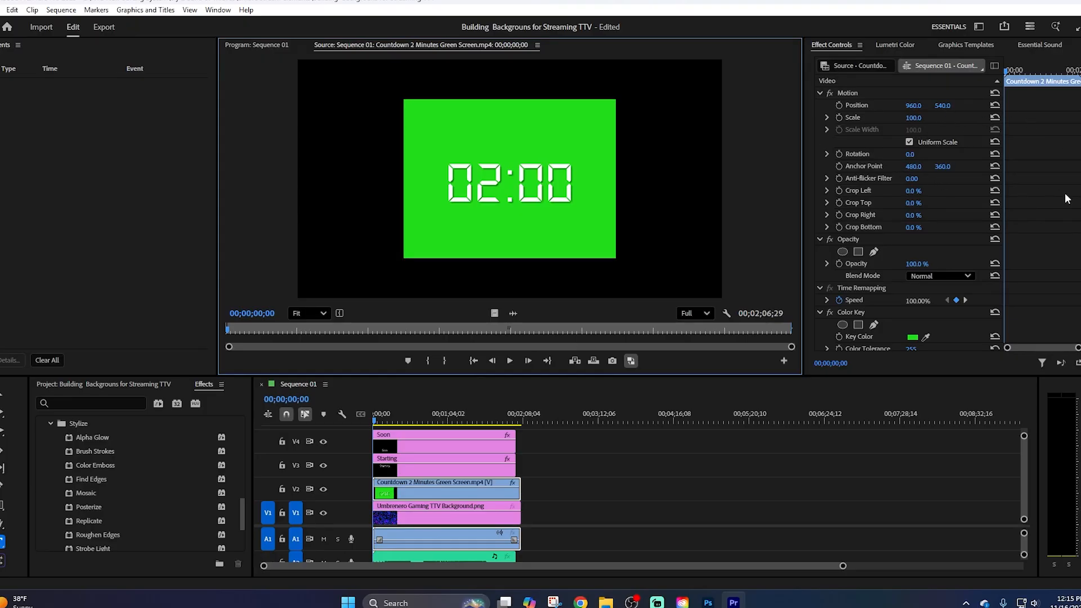
click(742, 504)
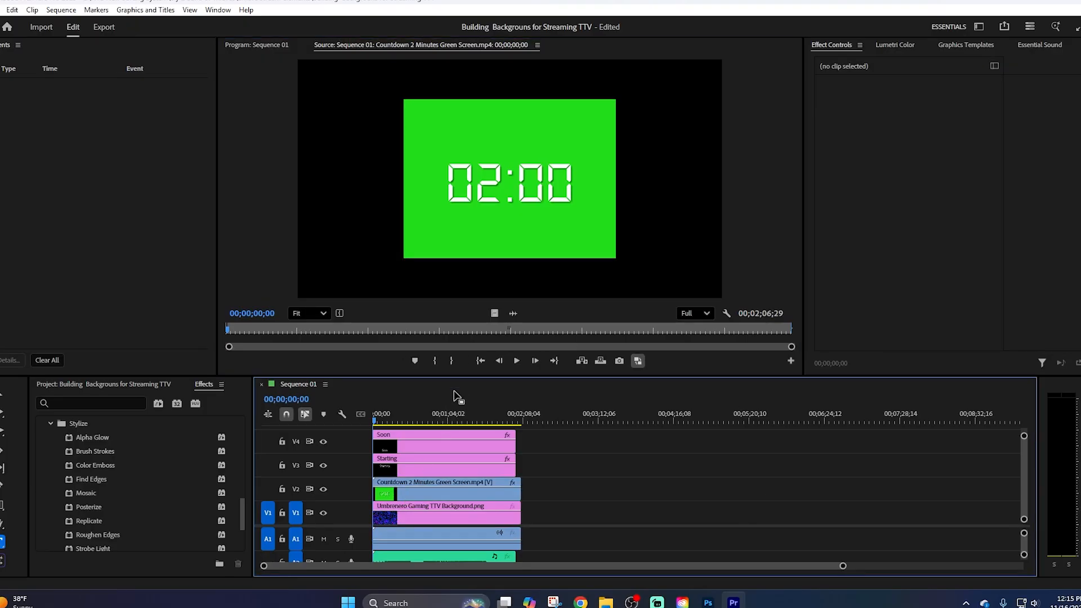
click(265, 45)
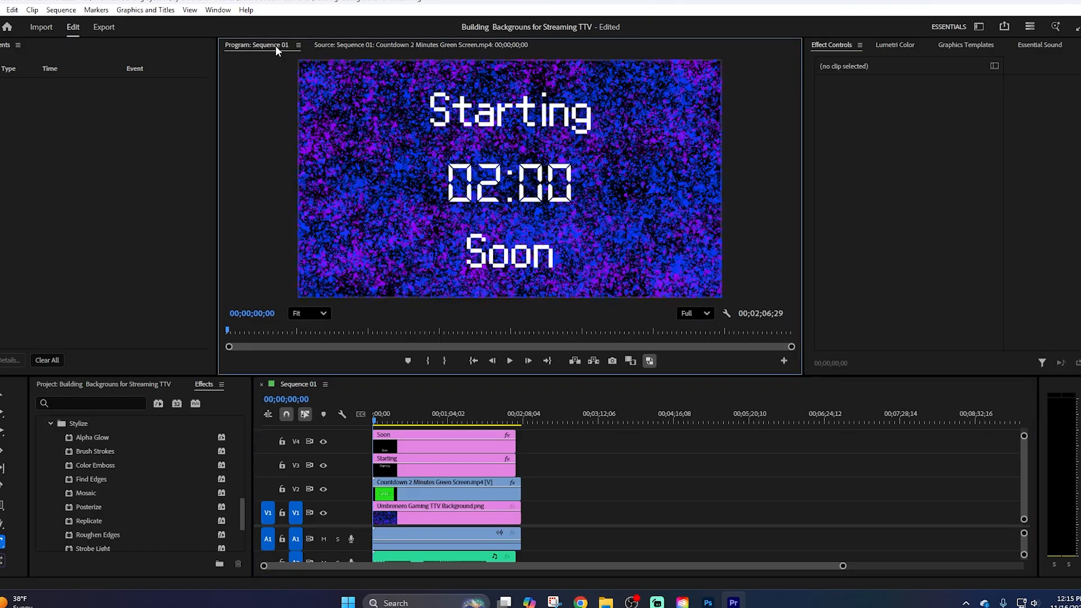
click(447, 421)
drag(448, 423, 285, 418)
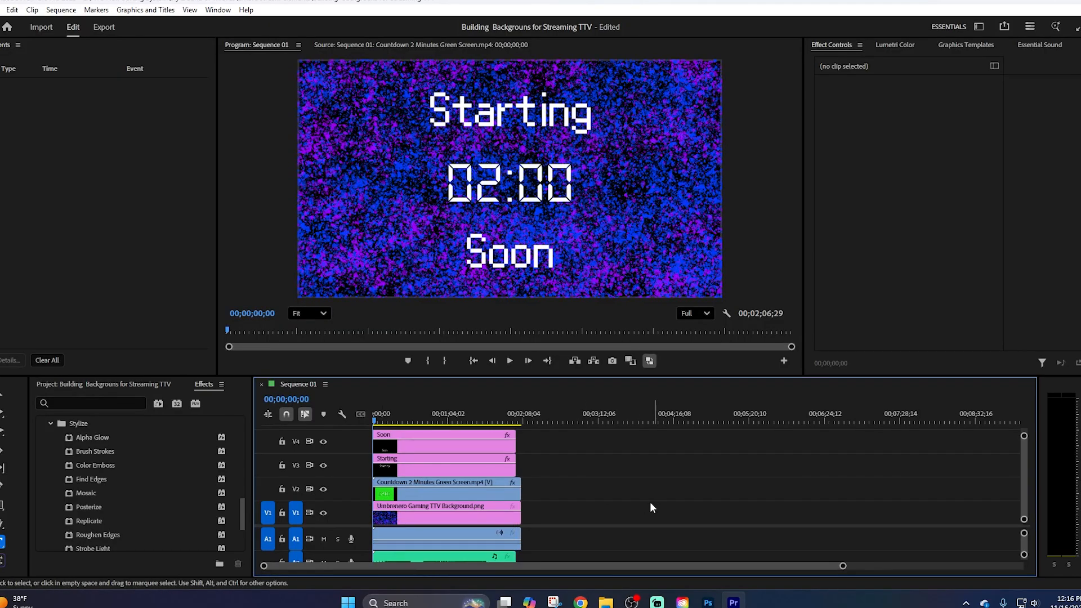
Try the Mosaic effect on the background image clip on V1 and undo it.
click(405, 513)
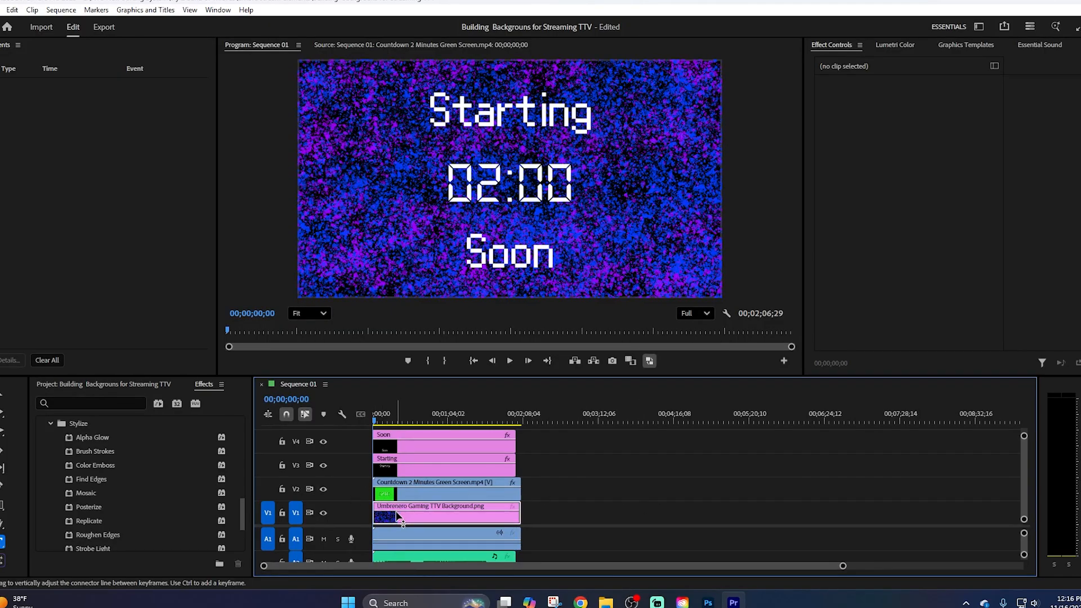
drag(87, 492, 398, 517)
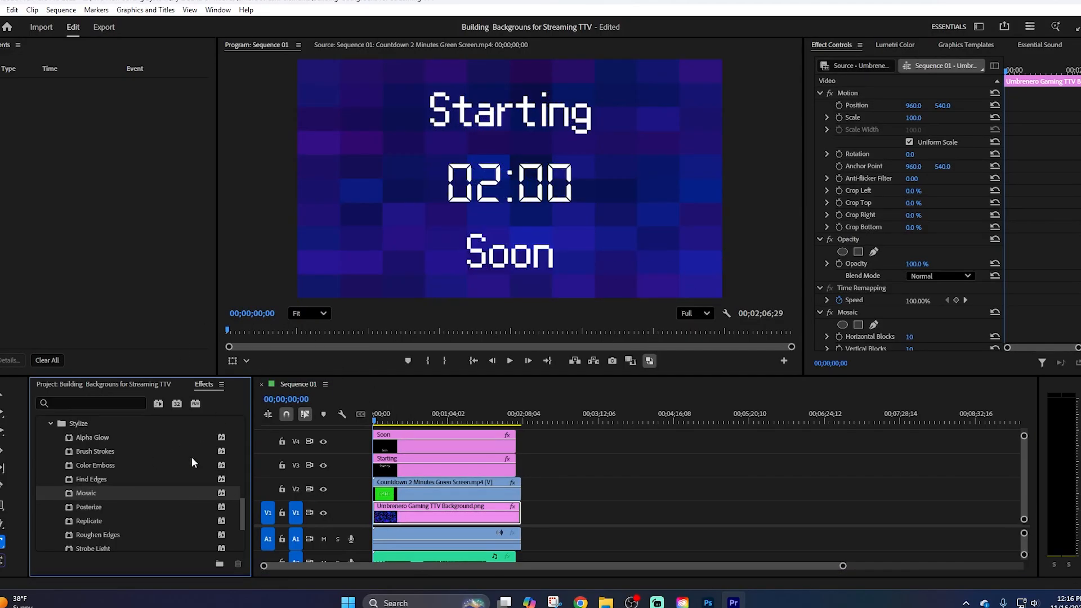
drag(439, 407, 361, 409)
key(ctrl+z)
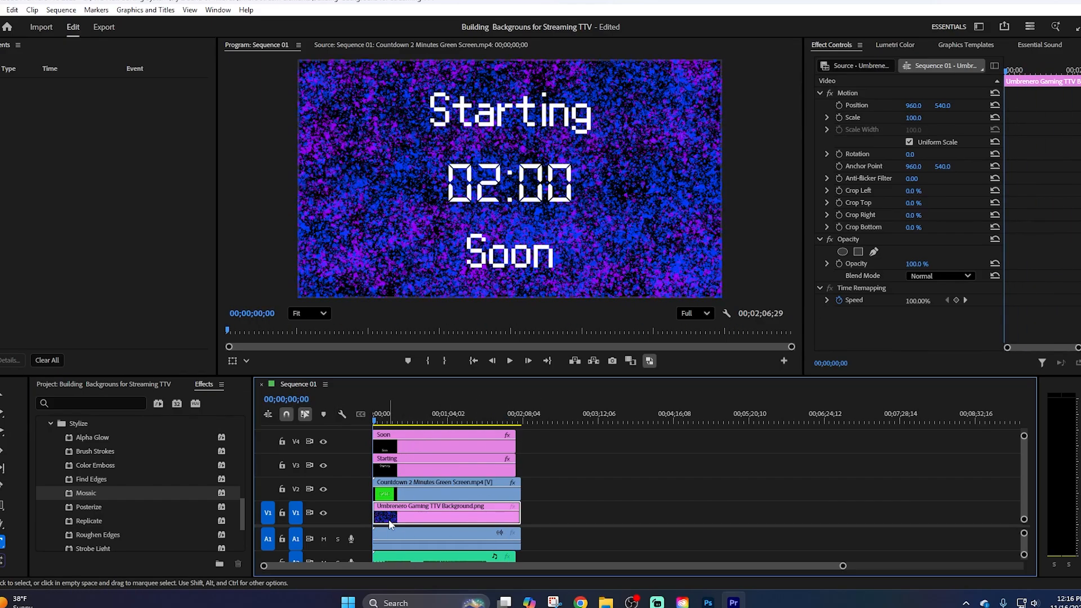
Try the Strobe Light effect on the background image clip on V1 and undo it.
scroll(123, 525, up, 3)
scroll(124, 525, down, 3)
drag(106, 525, 440, 522)
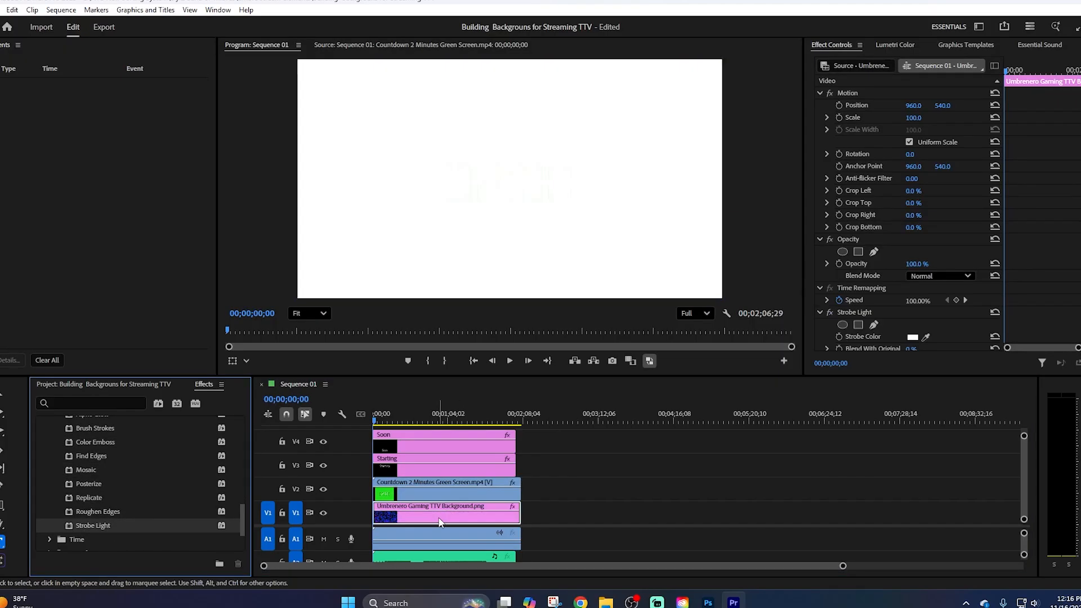
key(ctrl+z)
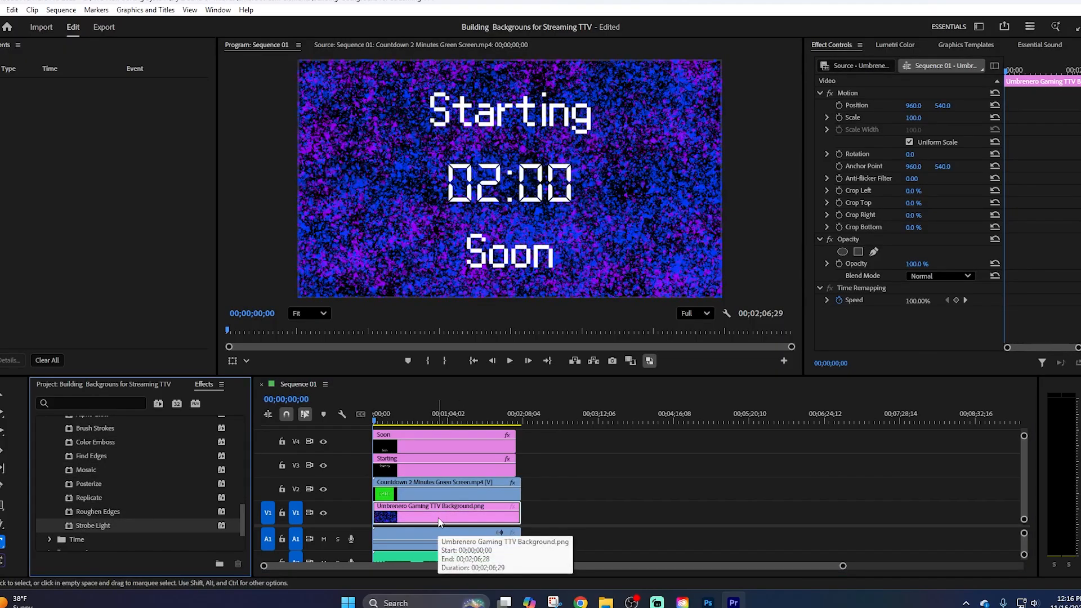
Browse the Video, Transform and Stylize effect groups for an effect suited to the background image.
scroll(164, 516, down, 2)
scroll(157, 524, down, 1)
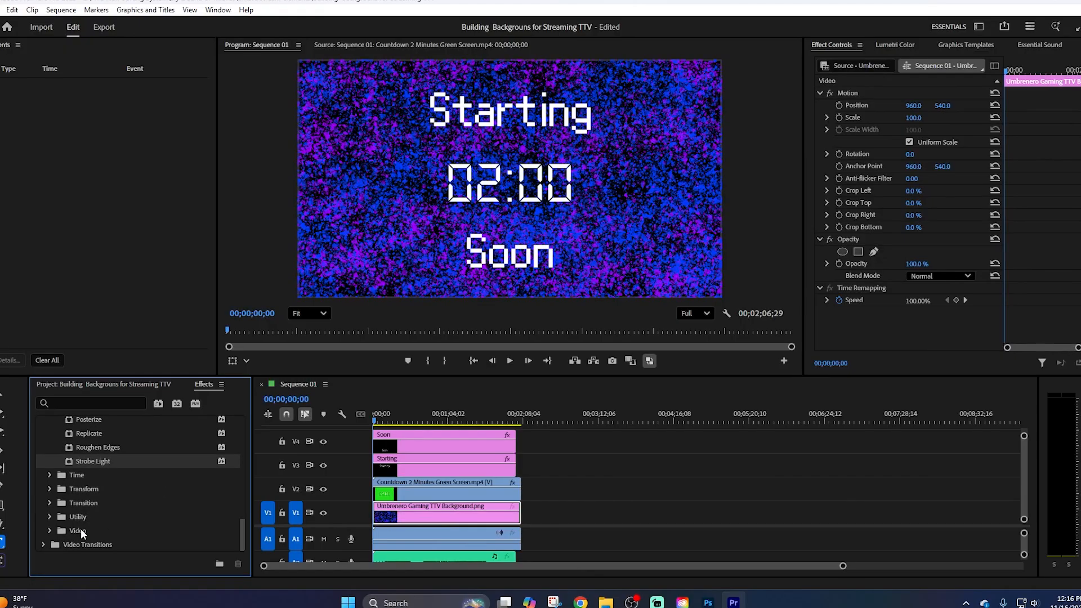
click(50, 532)
scroll(115, 505, down, 3)
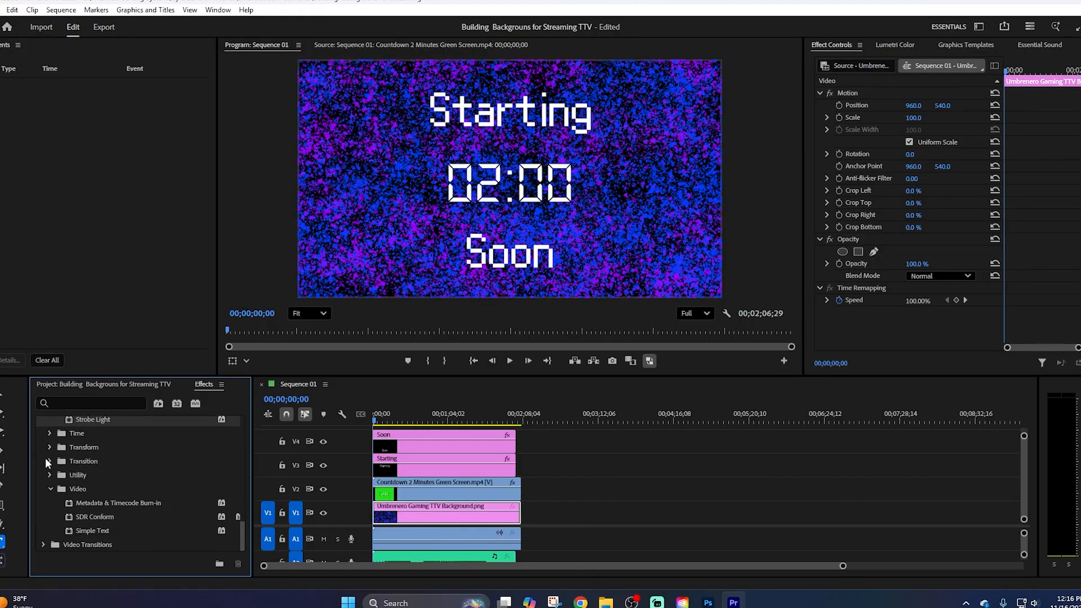
click(52, 446)
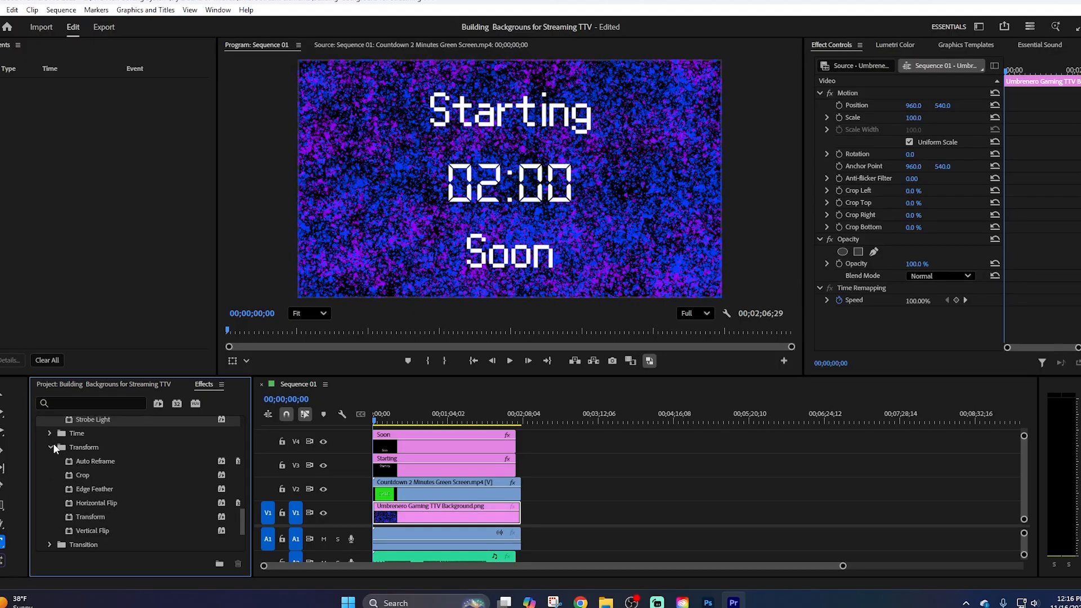
scroll(167, 515, down, 6)
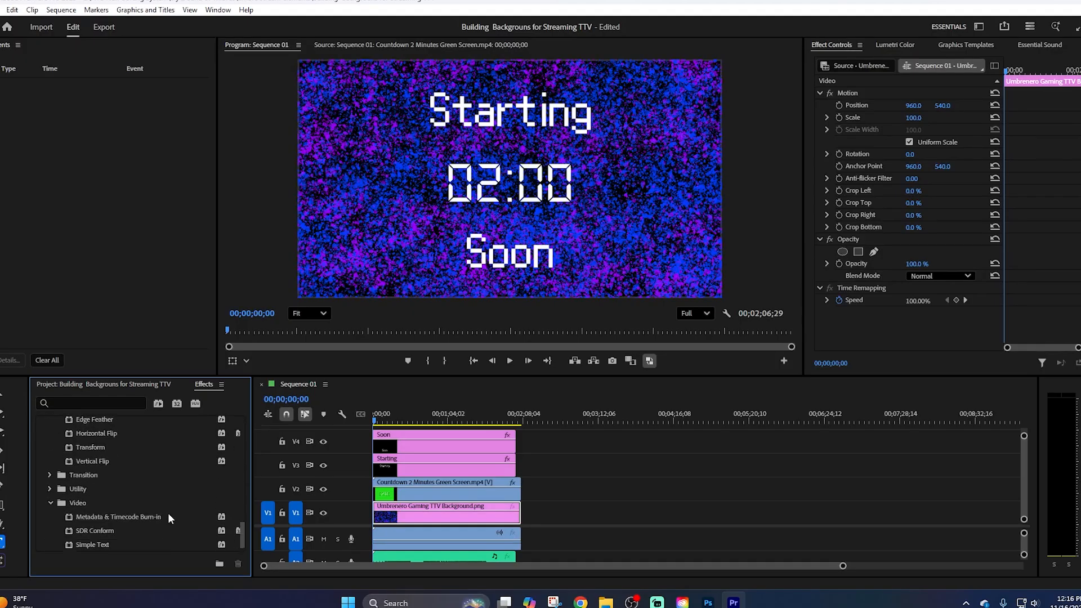
scroll(100, 473, up, 6)
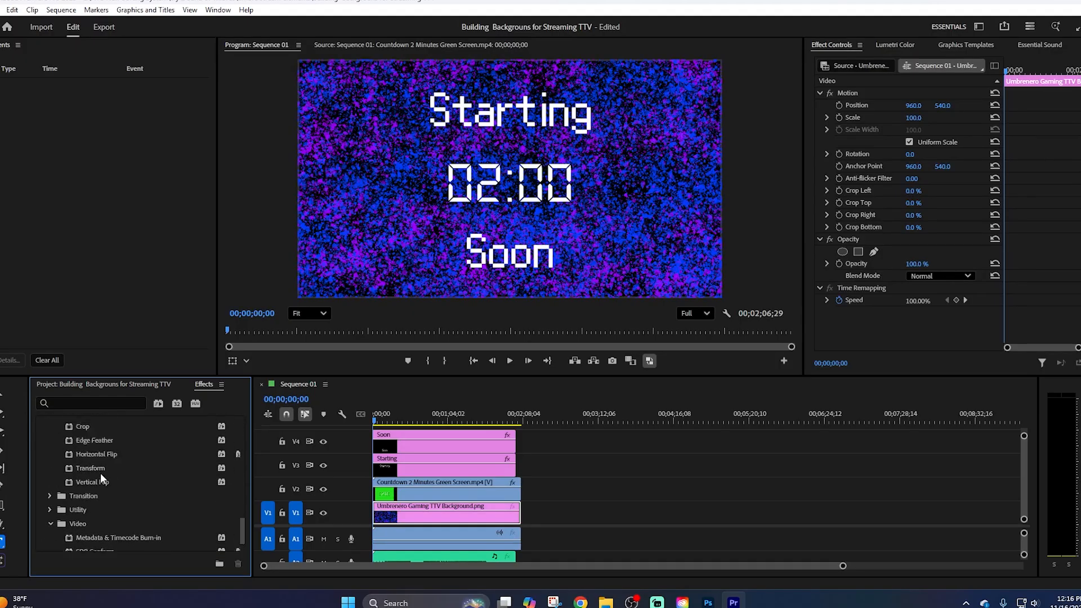
scroll(107, 472, up, 5)
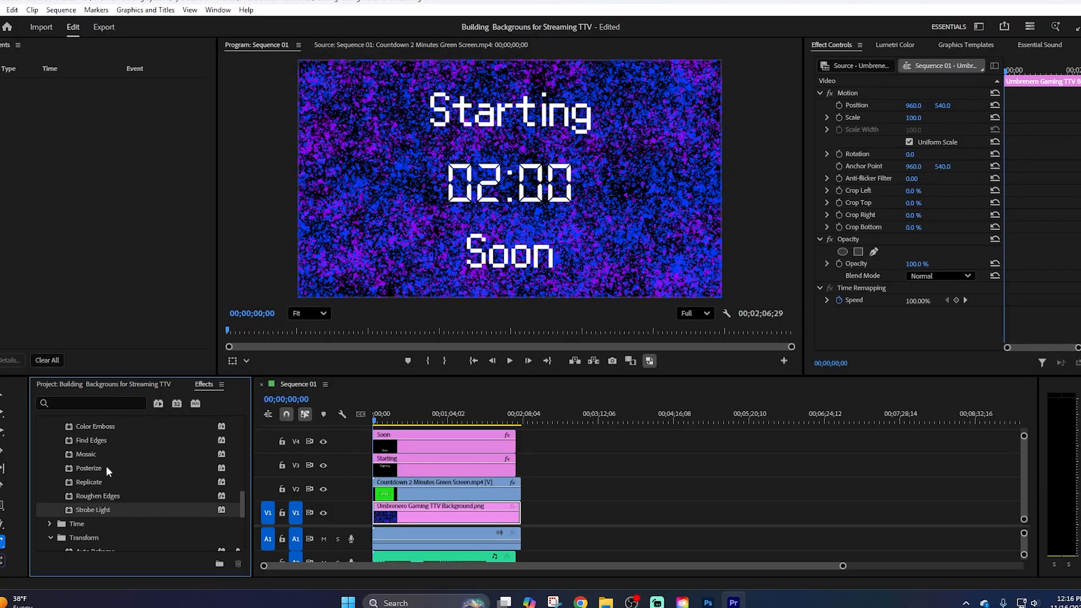
scroll(107, 450, up, 3)
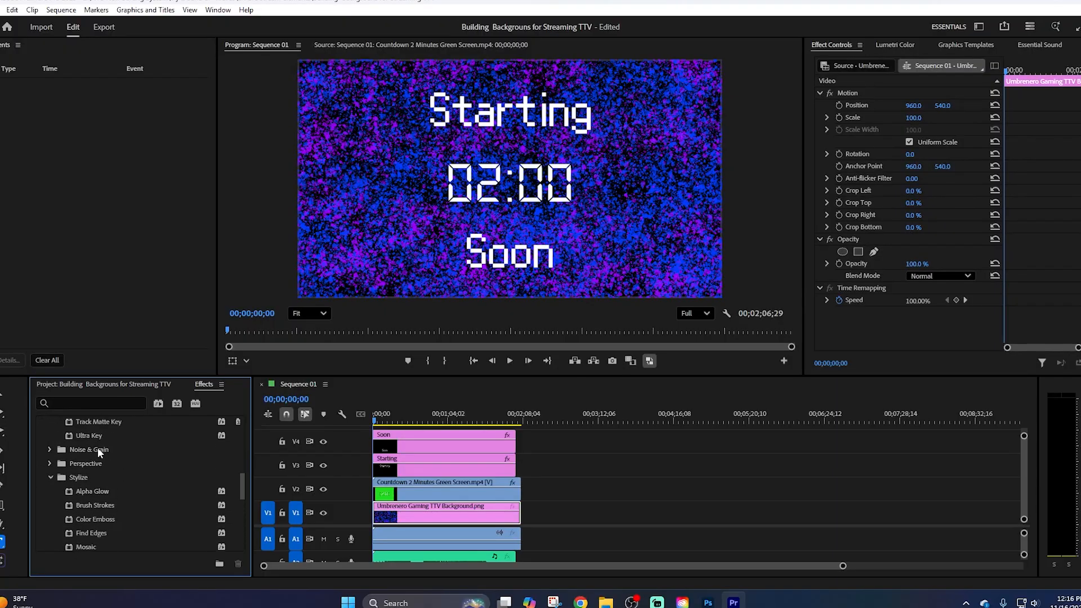
Try the Basic 3D perspective effect on the background image clip on V1 and undo it.
click(50, 463)
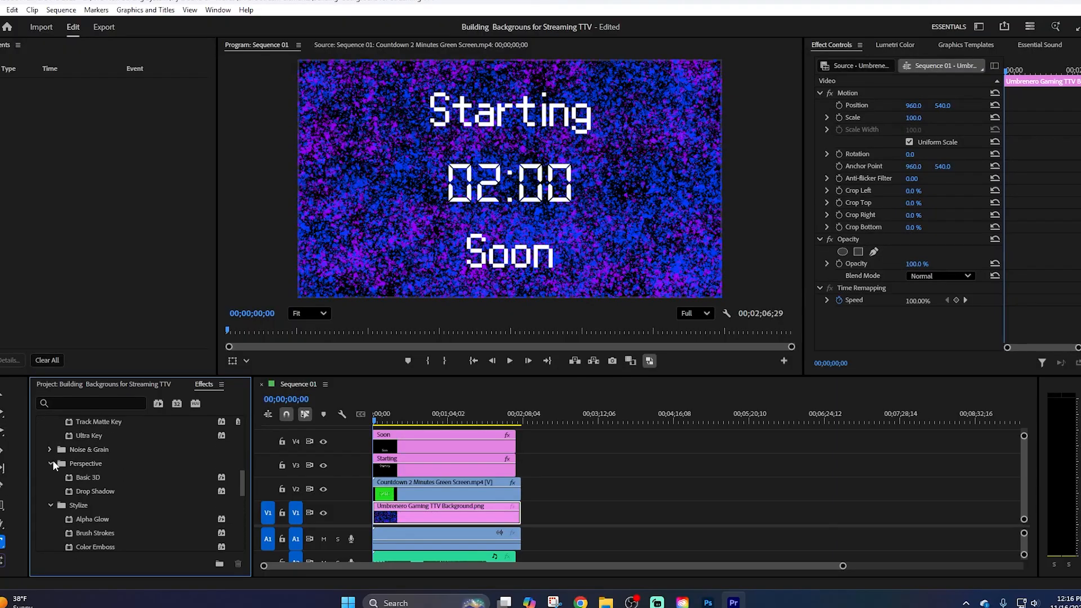
scroll(53, 460, down, 2)
scroll(72, 461, up, 4)
drag(89, 530, 384, 521)
drag(408, 415, 323, 411)
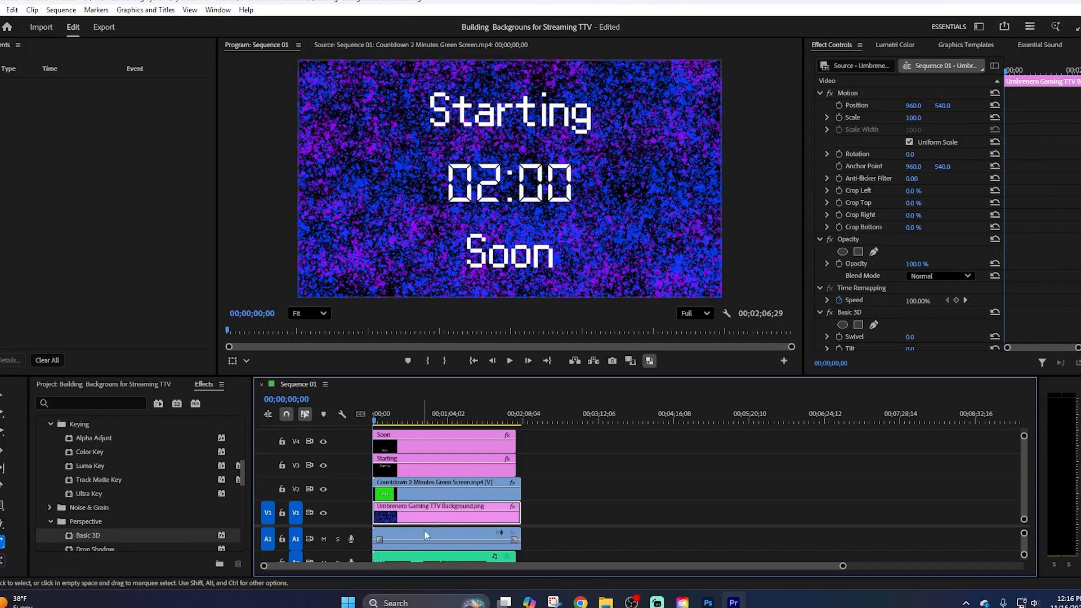
key(ctrl+z)
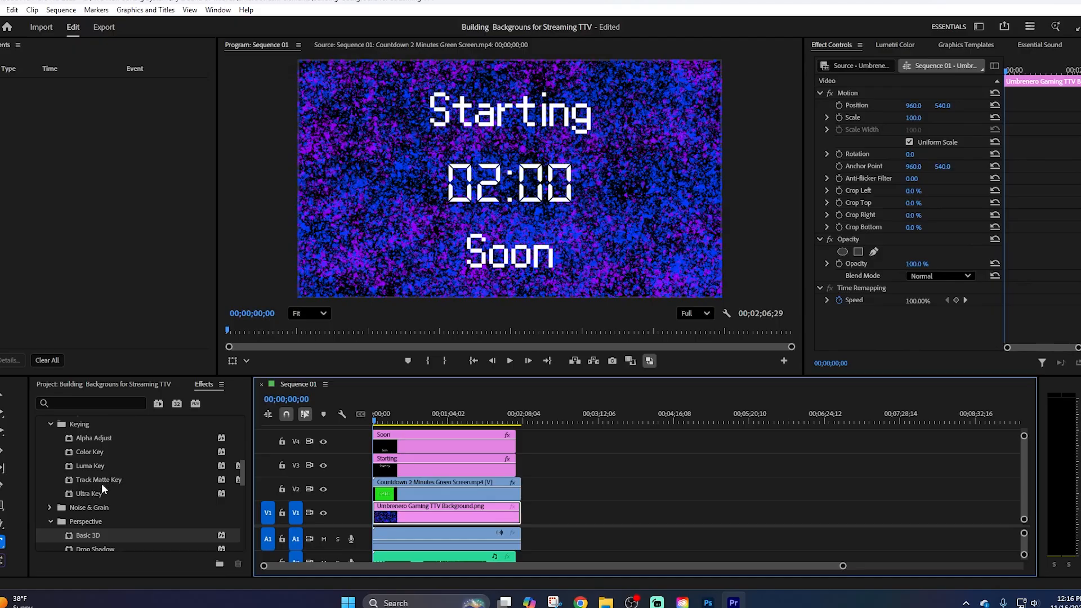
Look through the Immersive Video and Image Control effect groups for effects that could suit the background image.
scroll(123, 522, down, 1)
scroll(122, 521, up, 4)
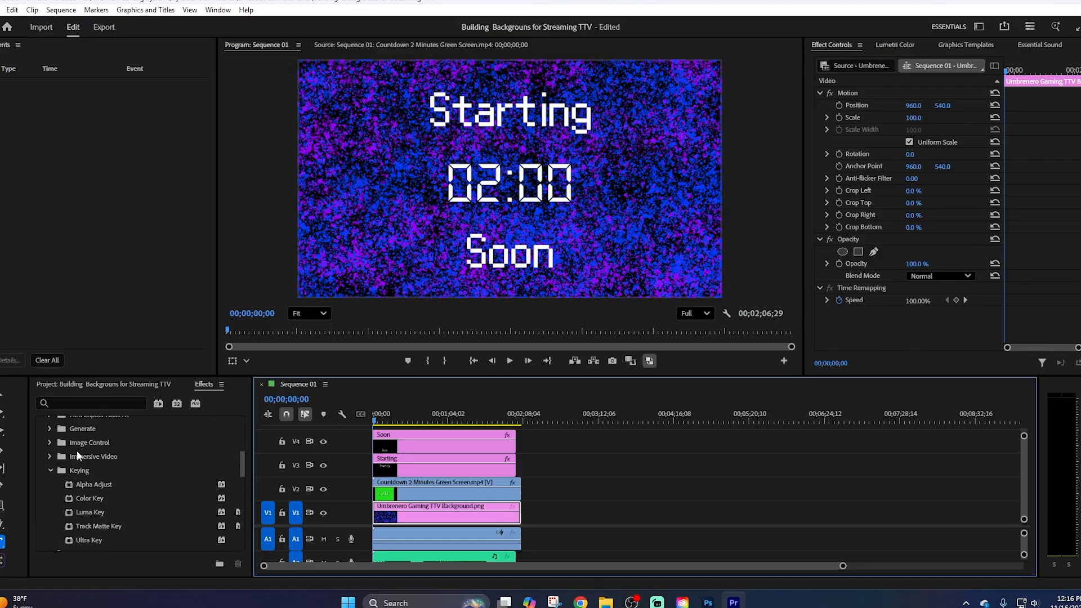
click(48, 460)
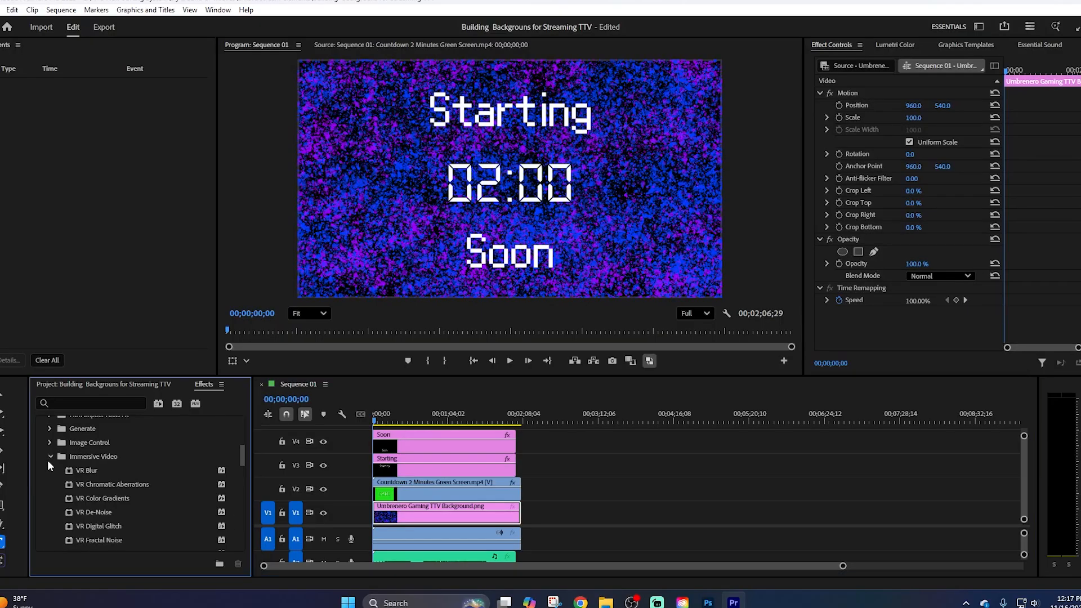
scroll(121, 459, up, 2)
scroll(122, 461, down, 4)
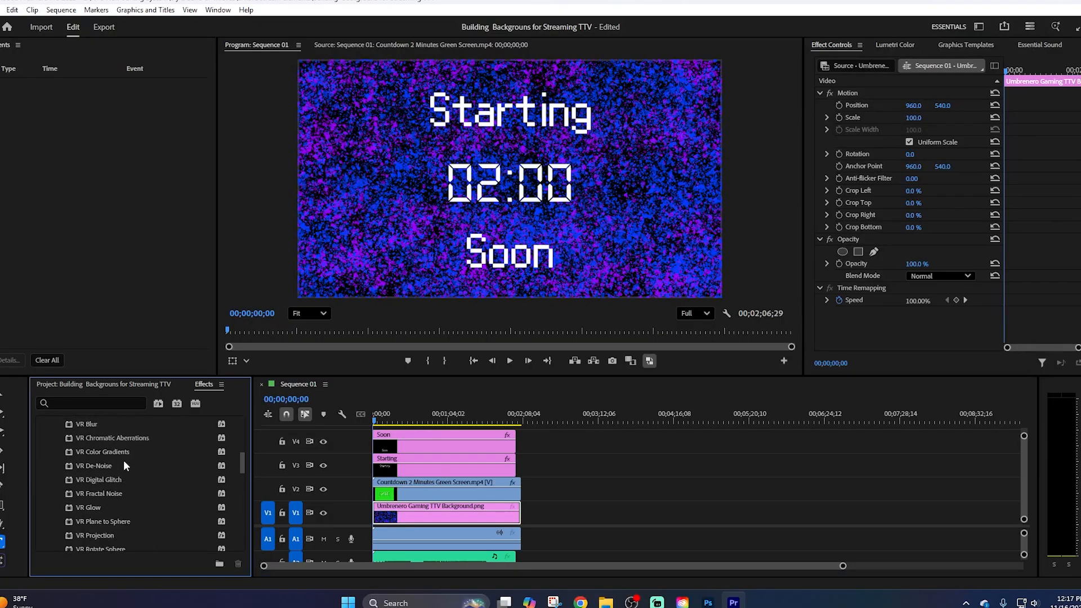
scroll(127, 475, up, 3)
click(50, 443)
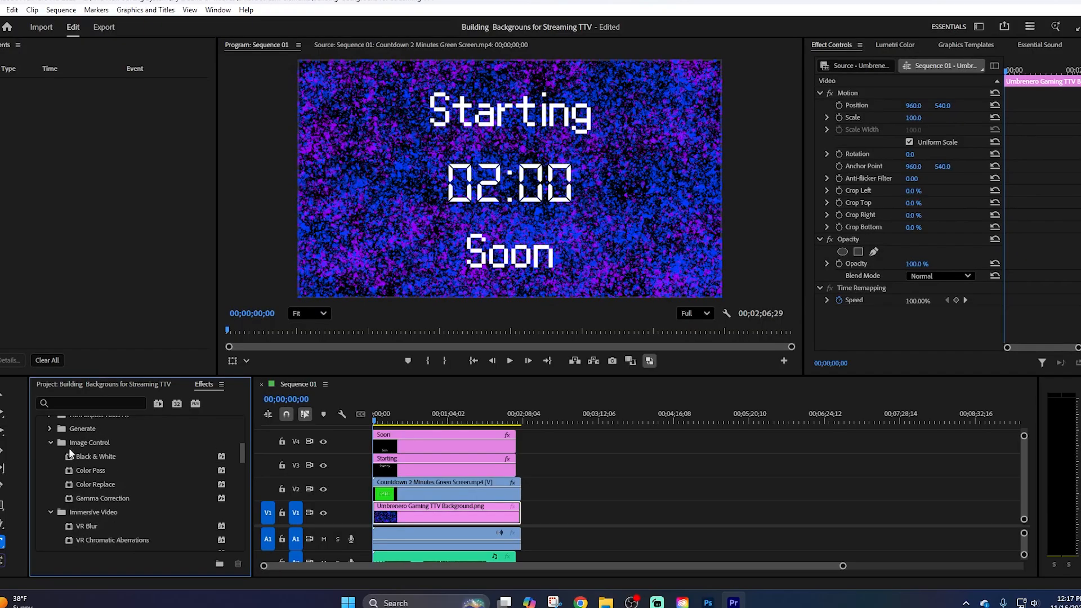
scroll(157, 525, up, 1)
scroll(157, 524, down, 2)
scroll(157, 524, up, 1)
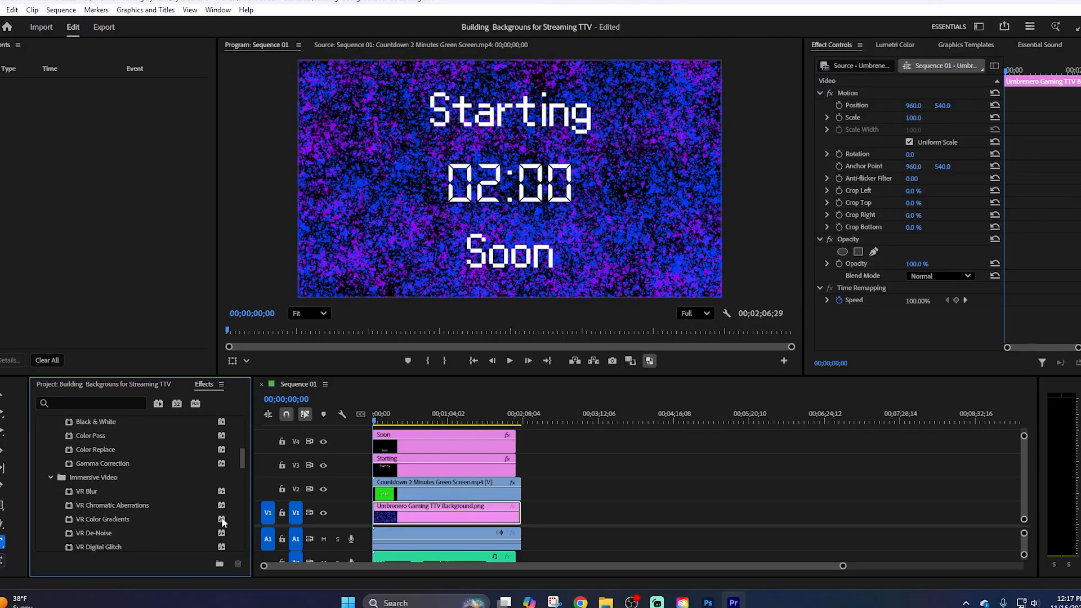
Play the first seconds of the sequence to check the countdown, titles and music together.
click(649, 503)
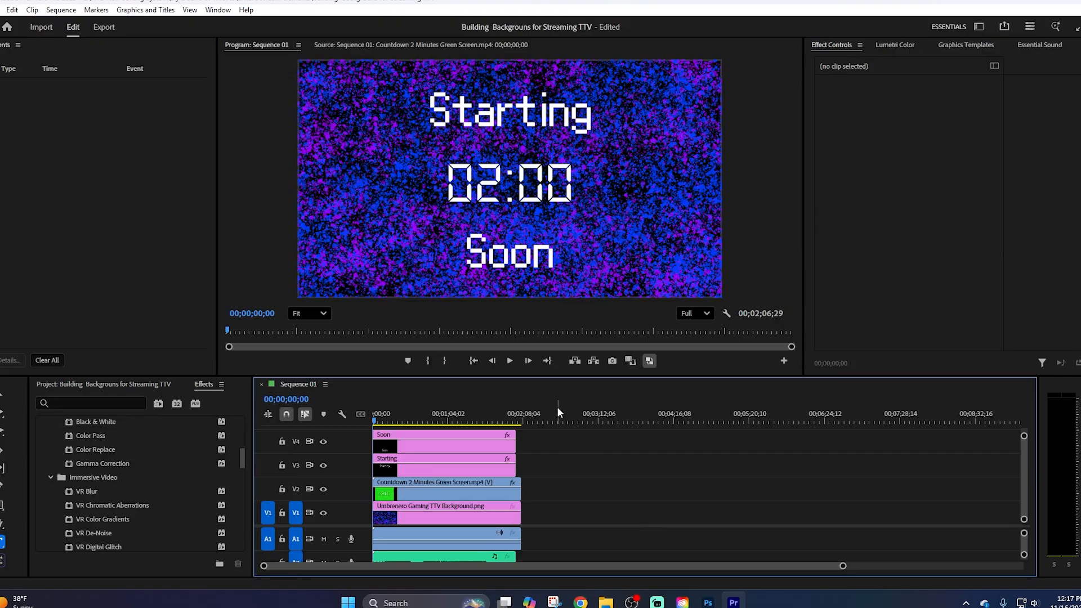
key(space)
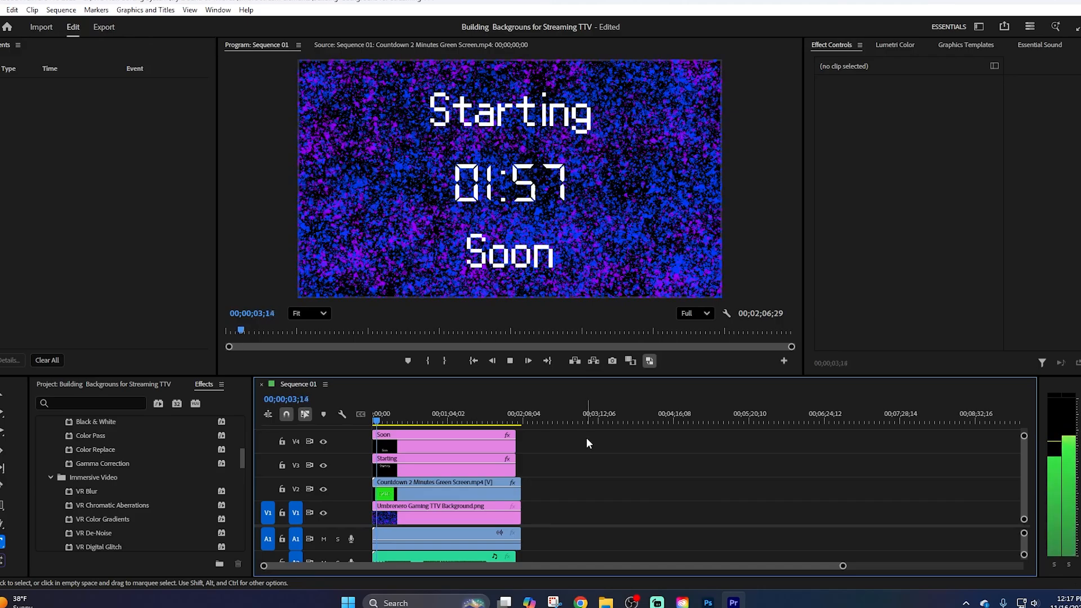
key(space)
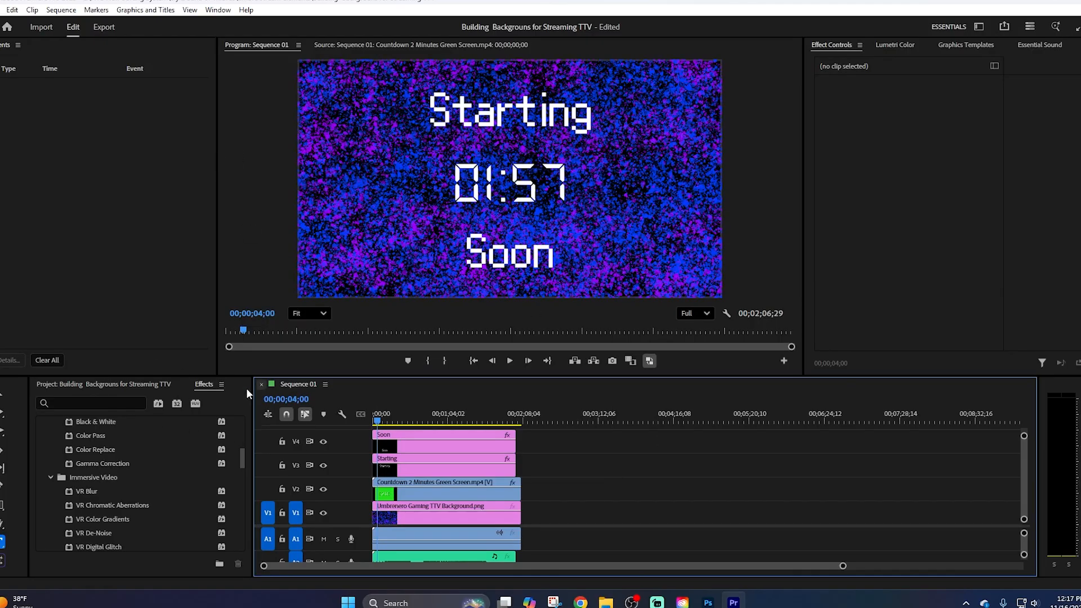
Rename Sequence 01 in the project to "TTV Countdown".
click(143, 387)
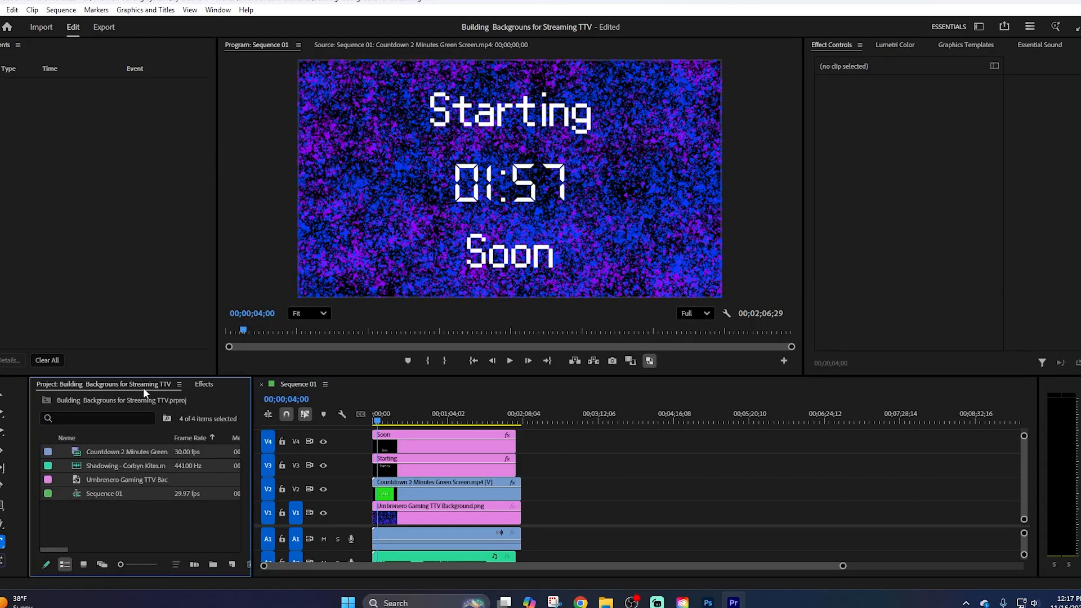
right_click(95, 490)
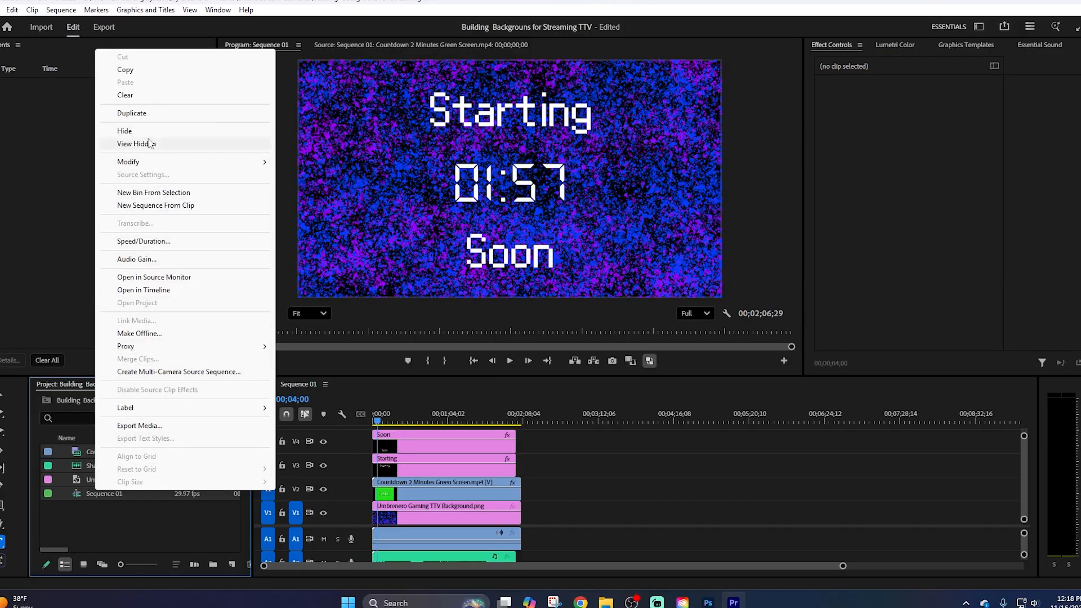
click(81, 496)
right_click(93, 496)
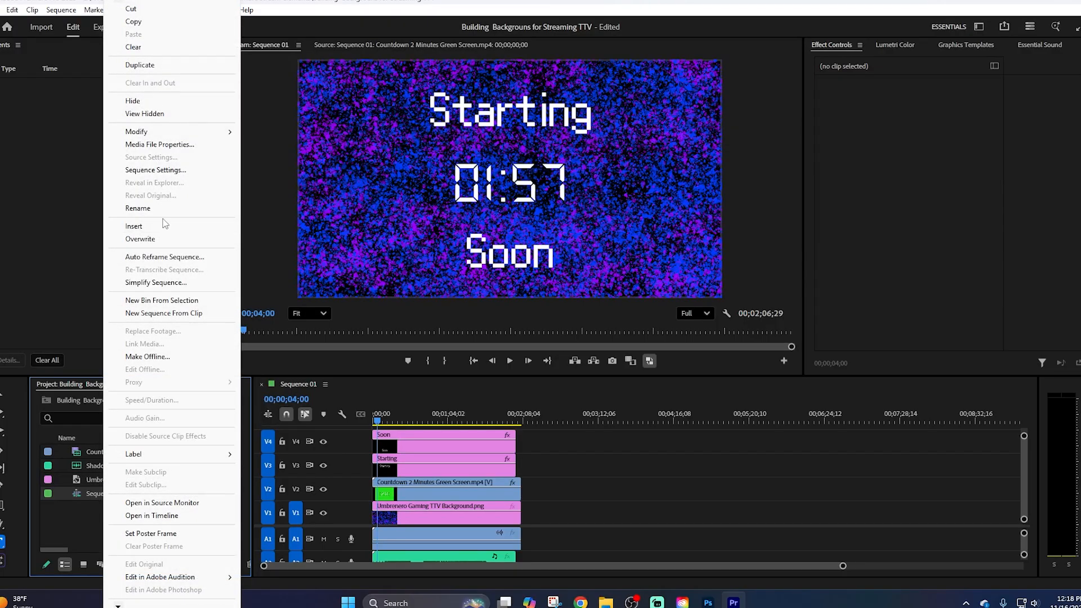
click(163, 212)
text(Start)
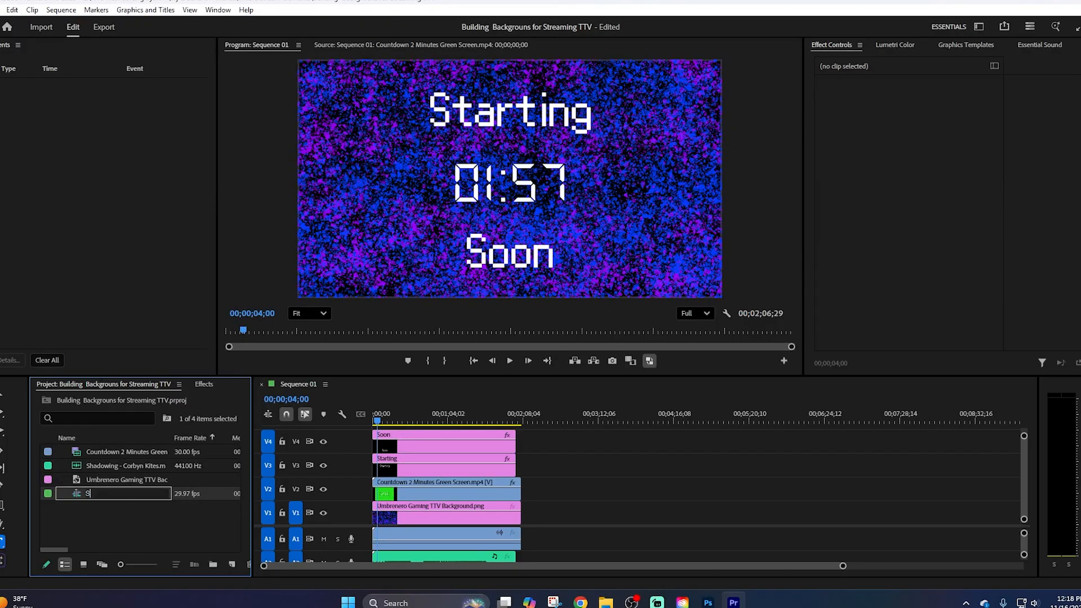
key(BackSpace)
key(BackSpace)
key(BackSpace)
key(BackSpace)
key(BackSpace)
text(TTV Countdown)
key(Return)
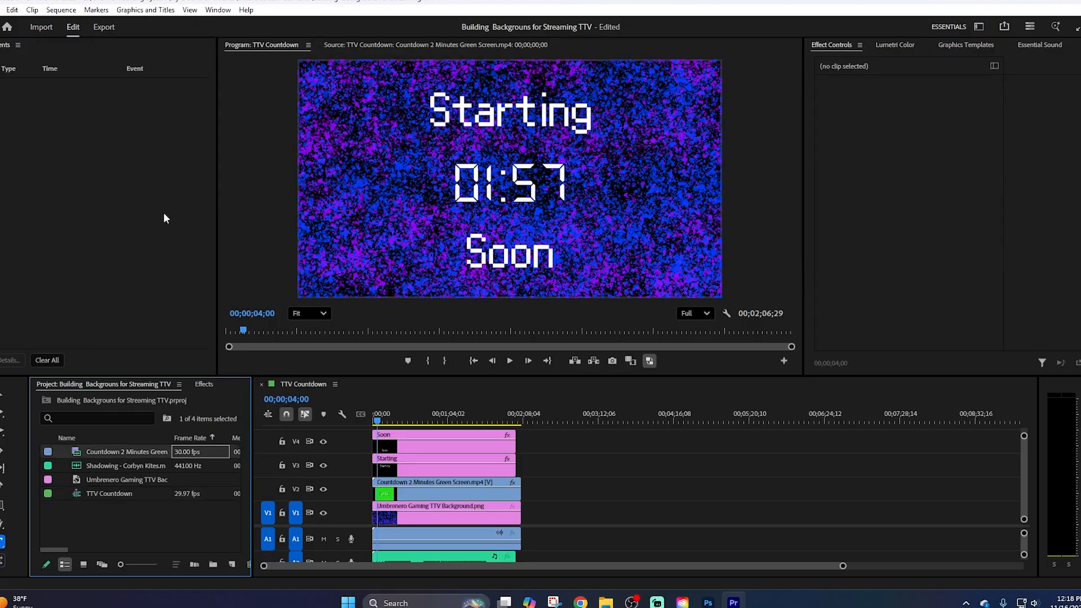
Create a new bin in the project named "TTV Countdown".
click(130, 523)
click(213, 564)
text(TTV Countod)
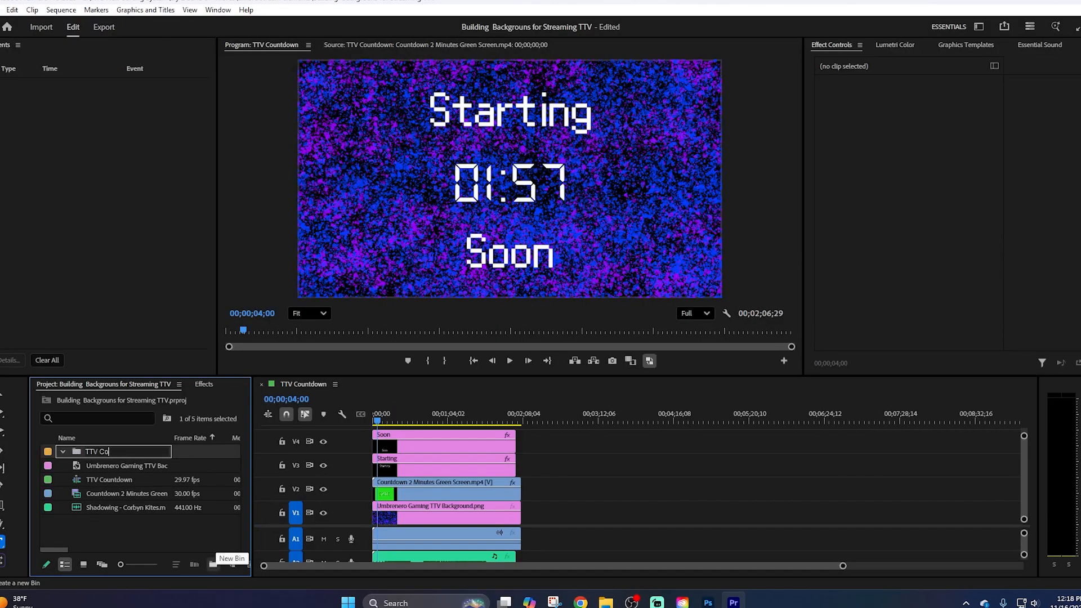
key(BackSpace)
key(BackSpace)
text(down)
key(Tab)
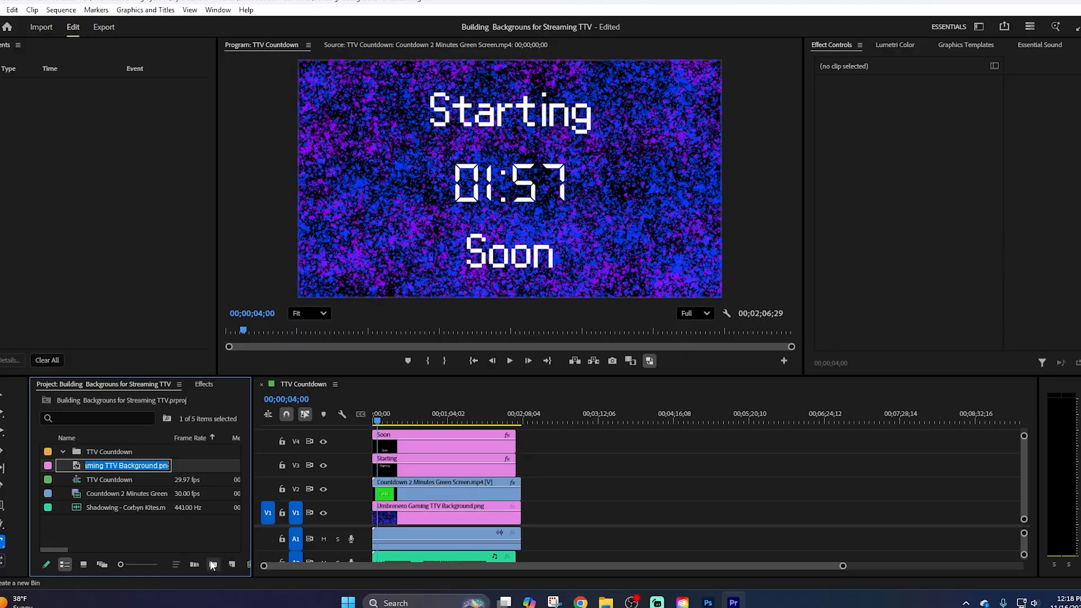
Move the sequence, countdown clip and music into the TTV Countdown bin, keeping the background image outside it.
click(86, 541)
drag(130, 523, 108, 453)
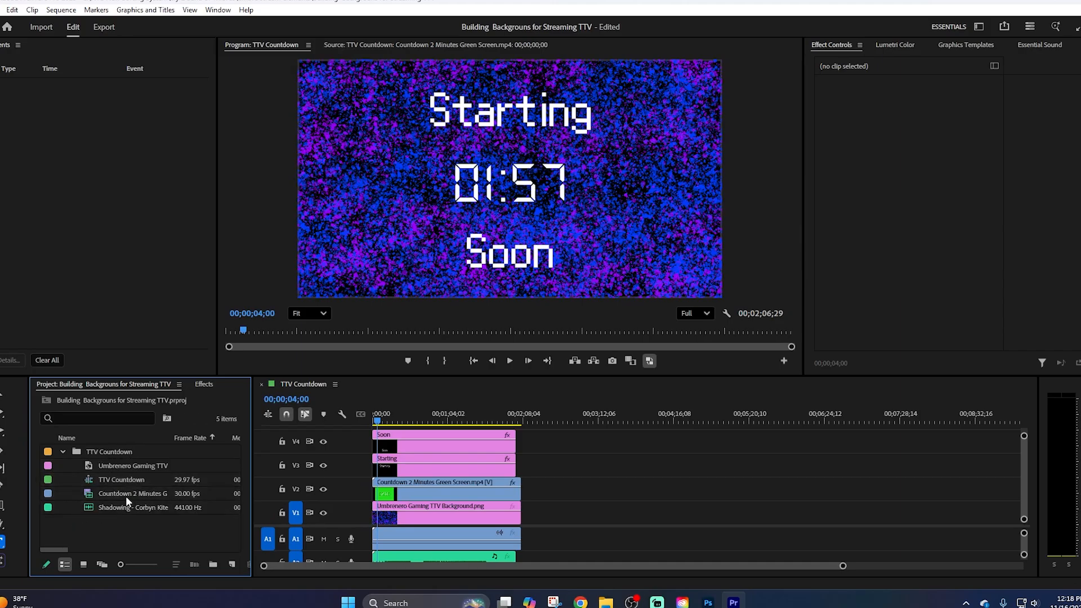
drag(127, 464, 57, 462)
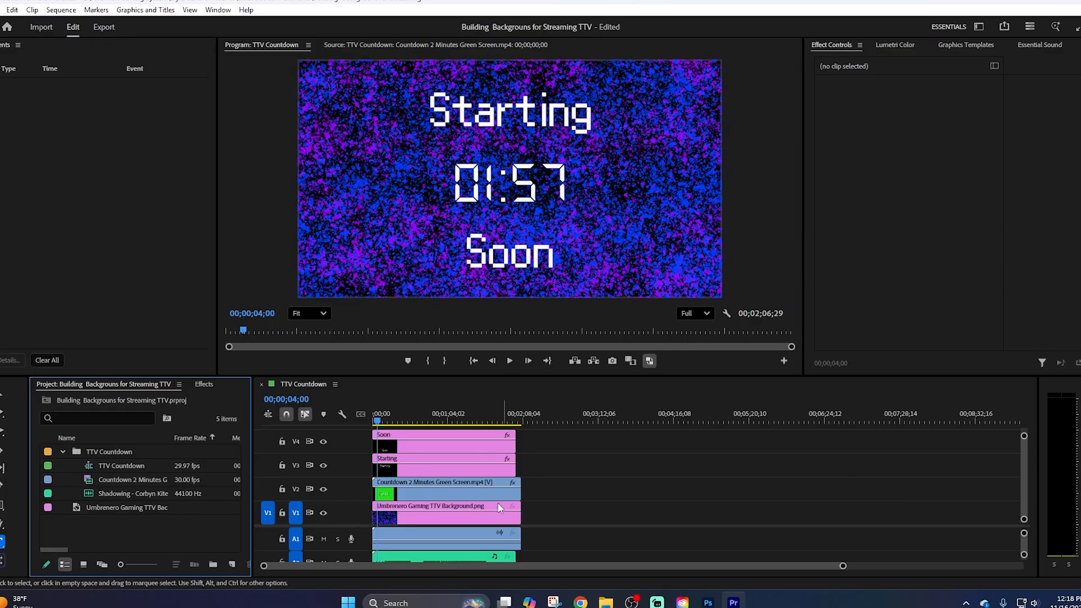
Scrub through the TTV Countdown sequence to review the finished countdown.
click(377, 422)
drag(377, 422, 489, 422)
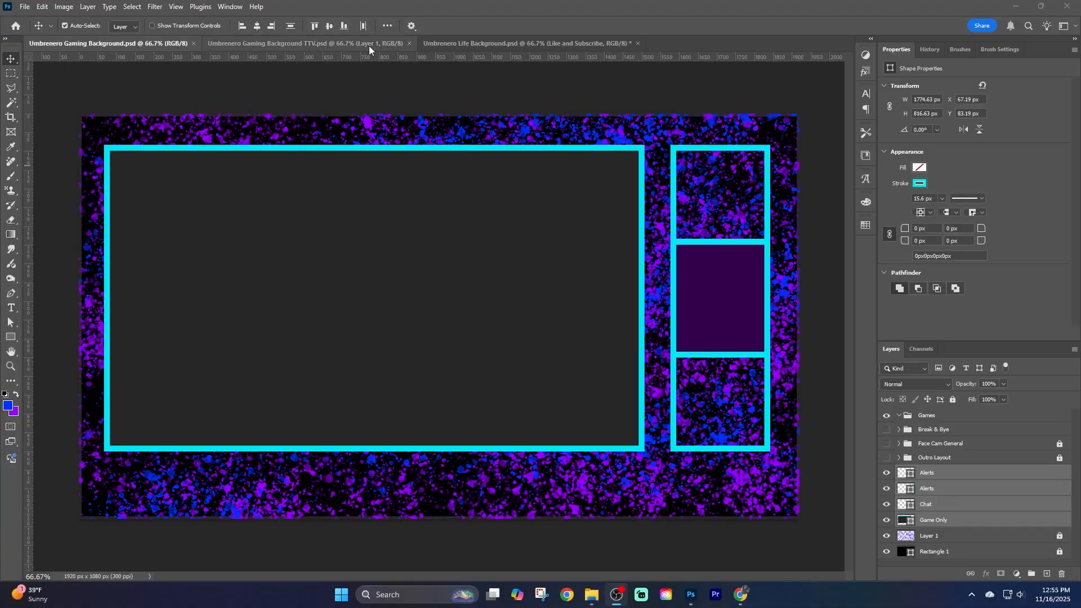
Paste the copied Alerts, Chat and Game Only frame shapes into the Umbrenero Gaming Background TTV.psd document.
click(370, 44)
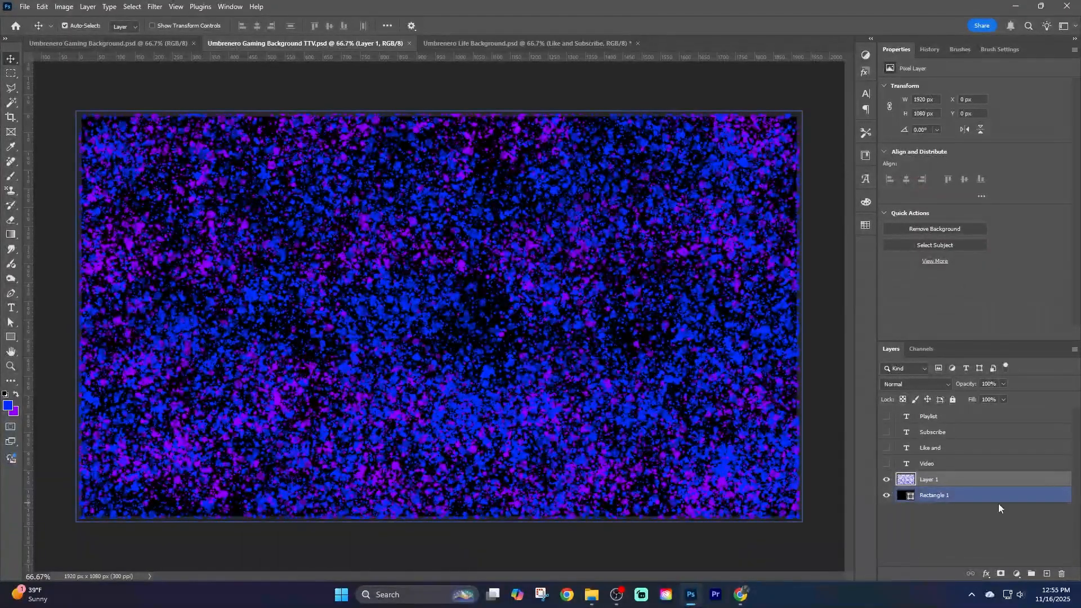
click(954, 515)
key(ctrl+v)
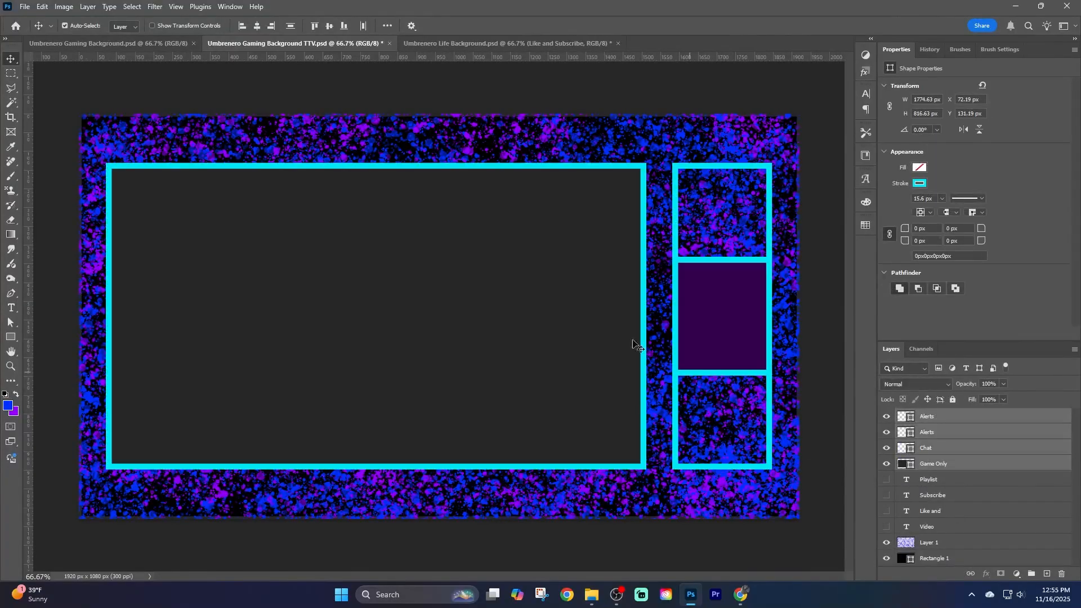
Copy the Break & Bye and Face Cam General groups from Umbrenero Gaming Background.psd into Umbrenero Gaming Background TTV.psd.
click(125, 46)
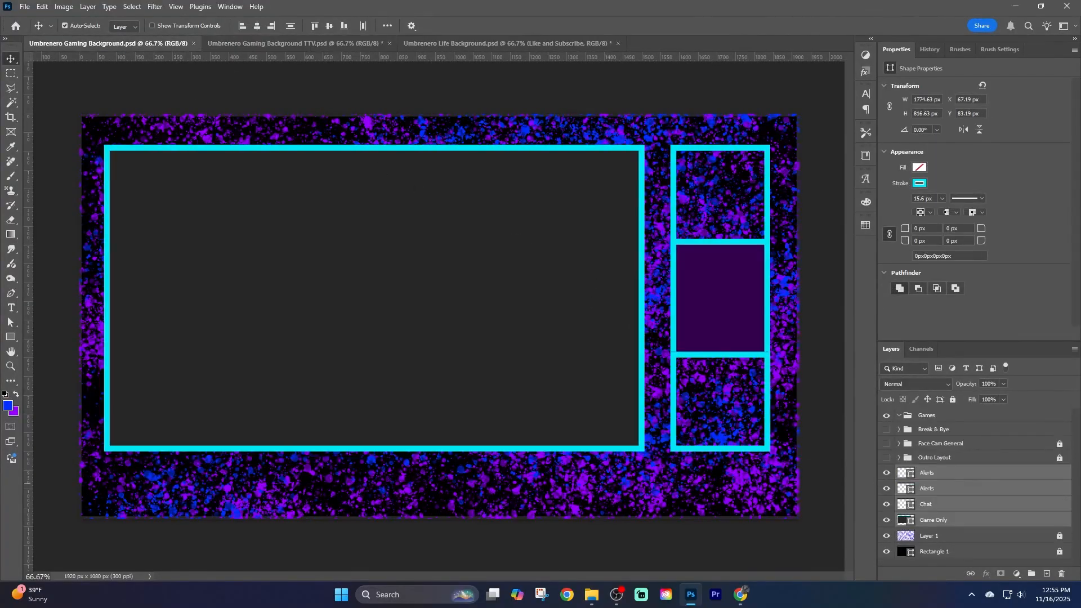
click(938, 446)
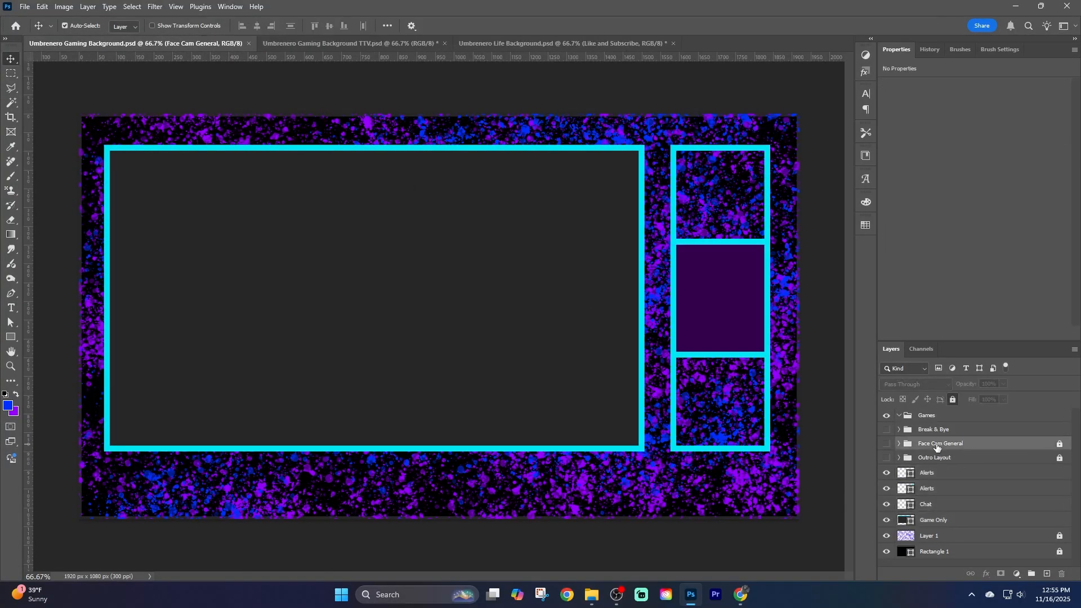
ctrl+click(928, 429)
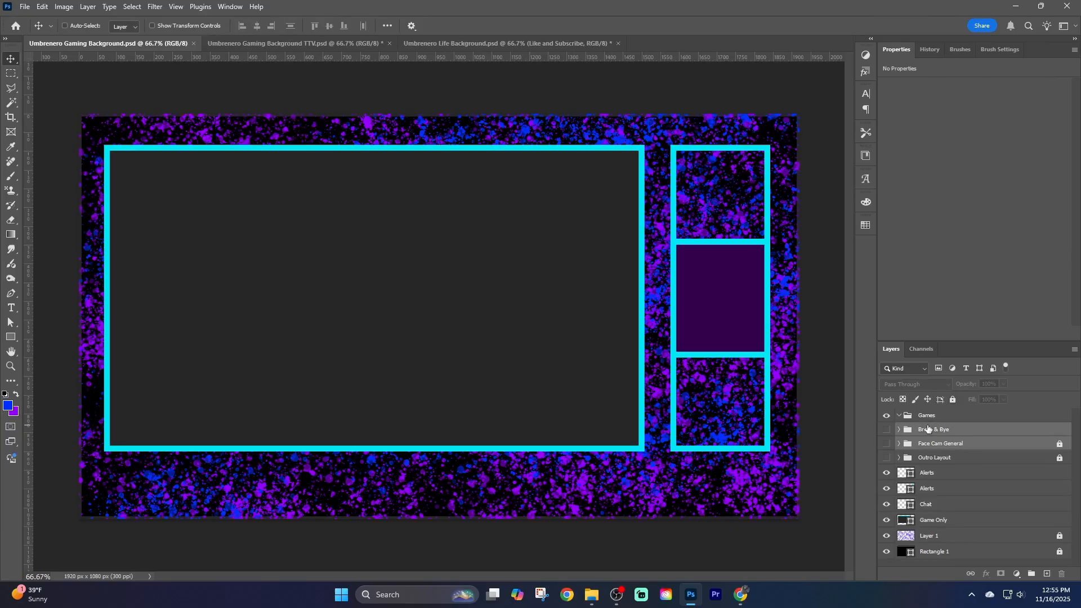
click(269, 45)
drag(269, 47, 802, 363)
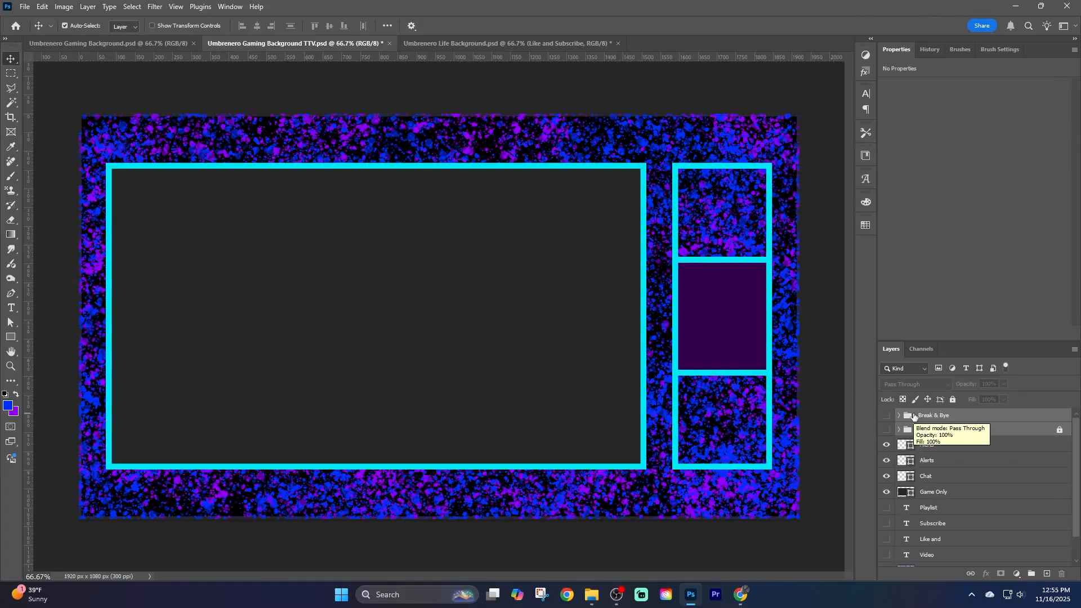
Unlock the pasted Face Cam General group and expand the Break & Bye group to show its text layers.
click(1060, 430)
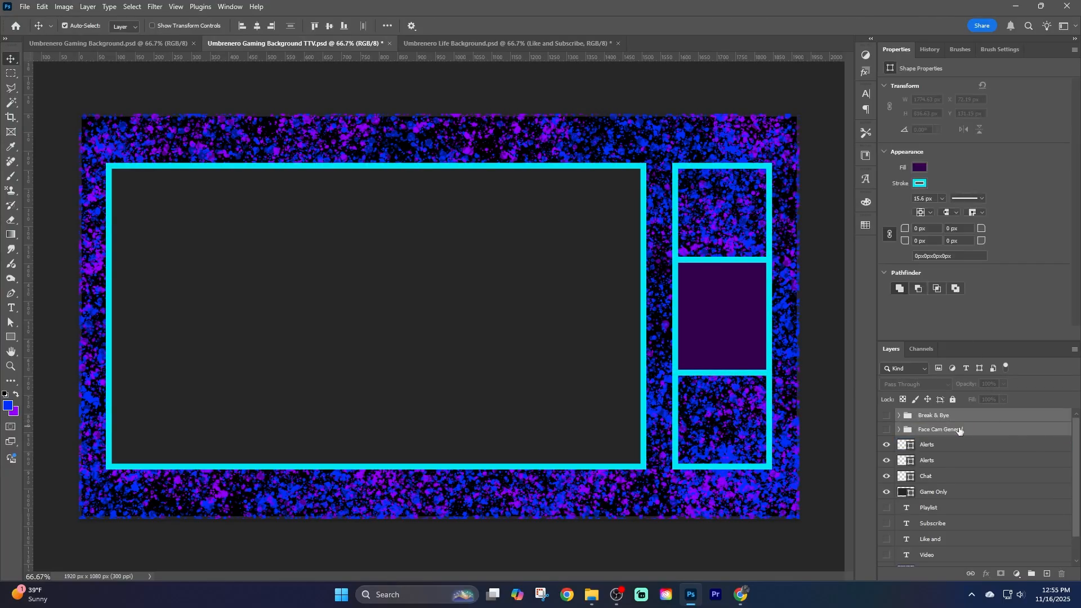
click(899, 416)
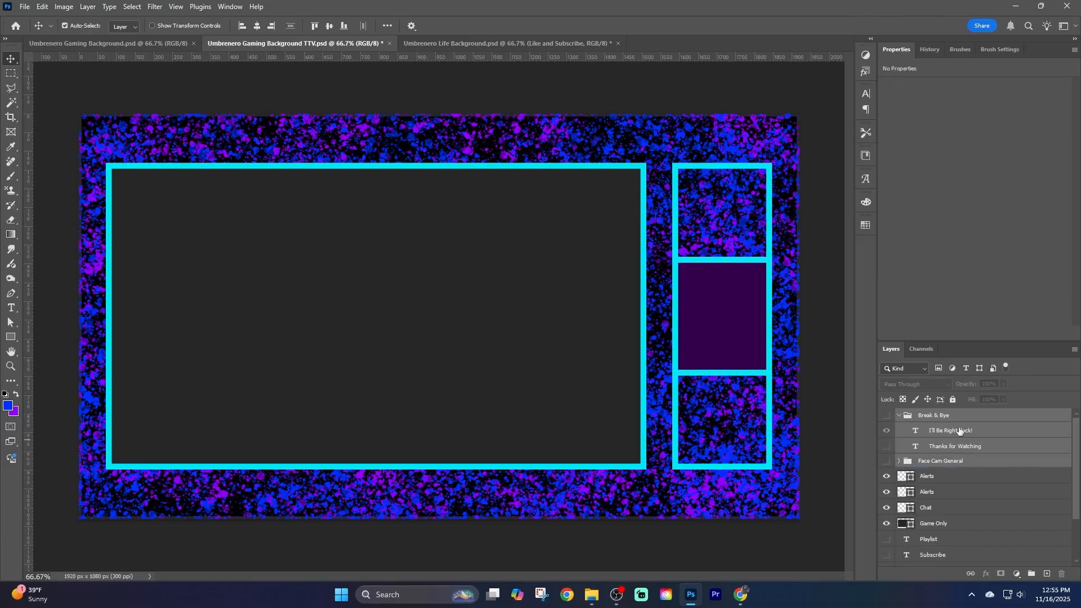
click(886, 416)
click(887, 419)
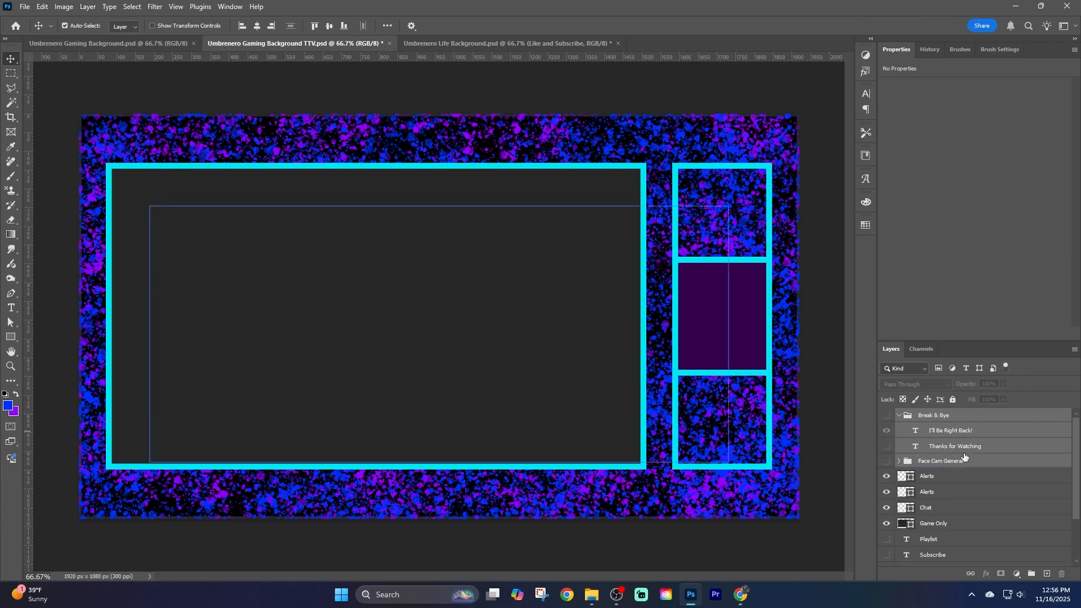
Lock the two background layers, Layer 1 and Rectangle 1.
click(955, 528)
scroll(944, 509, down, 3)
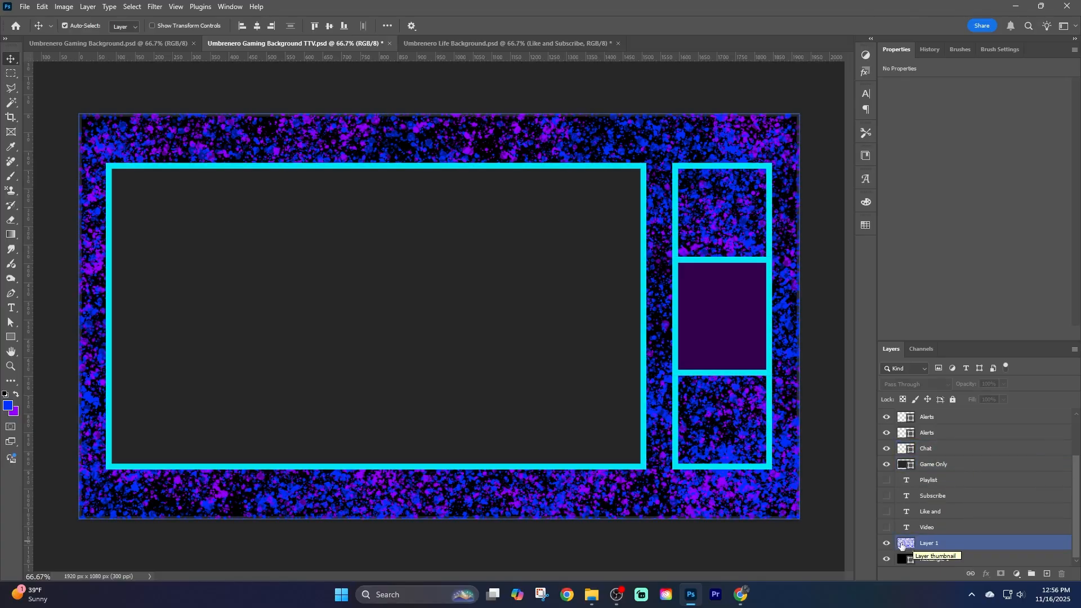
click(991, 544)
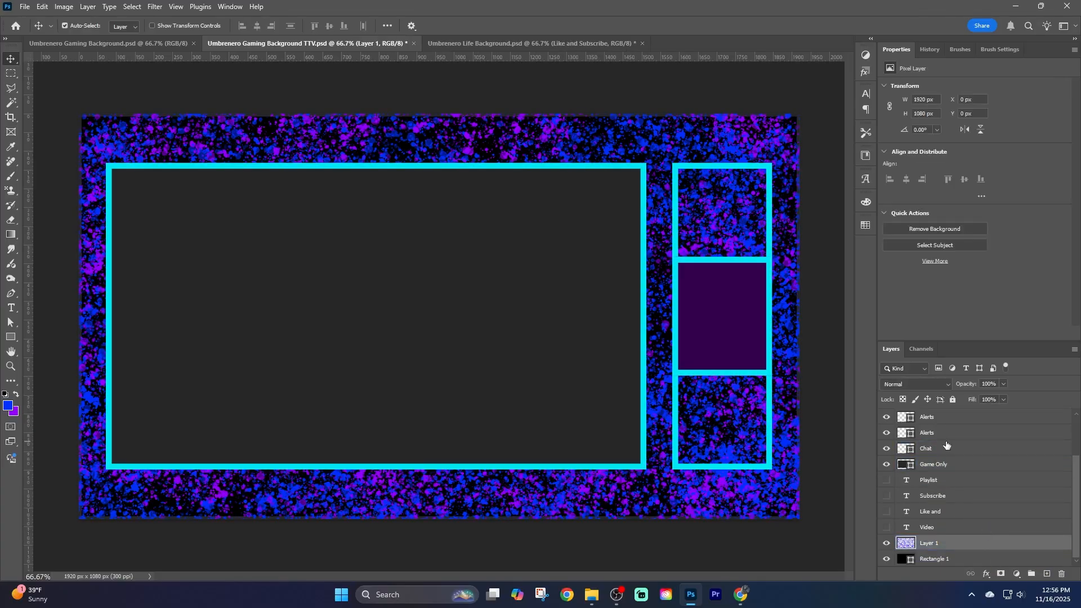
click(953, 399)
click(946, 560)
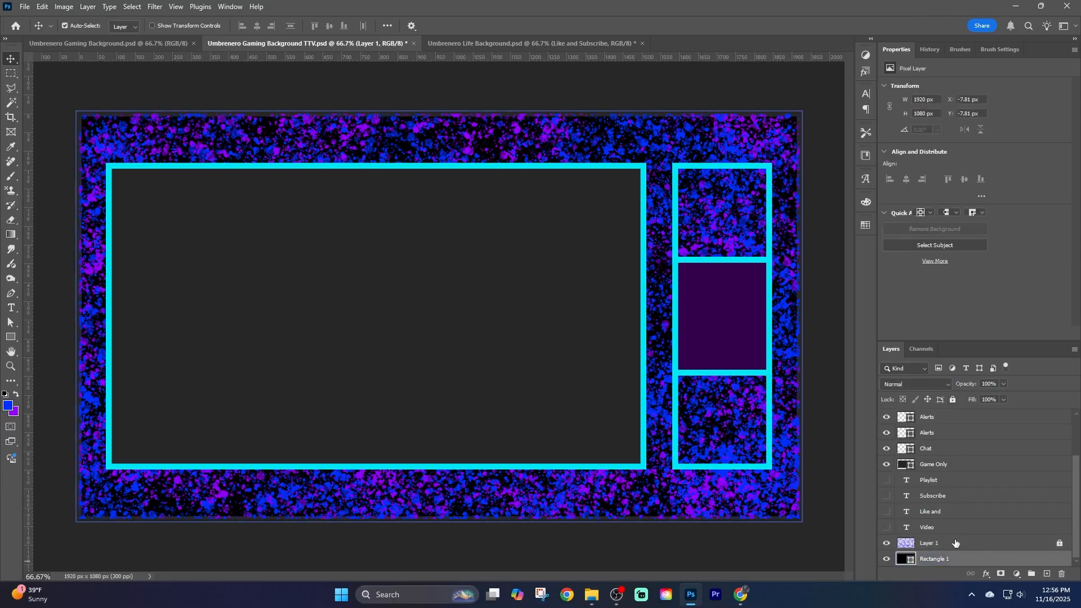
click(954, 400)
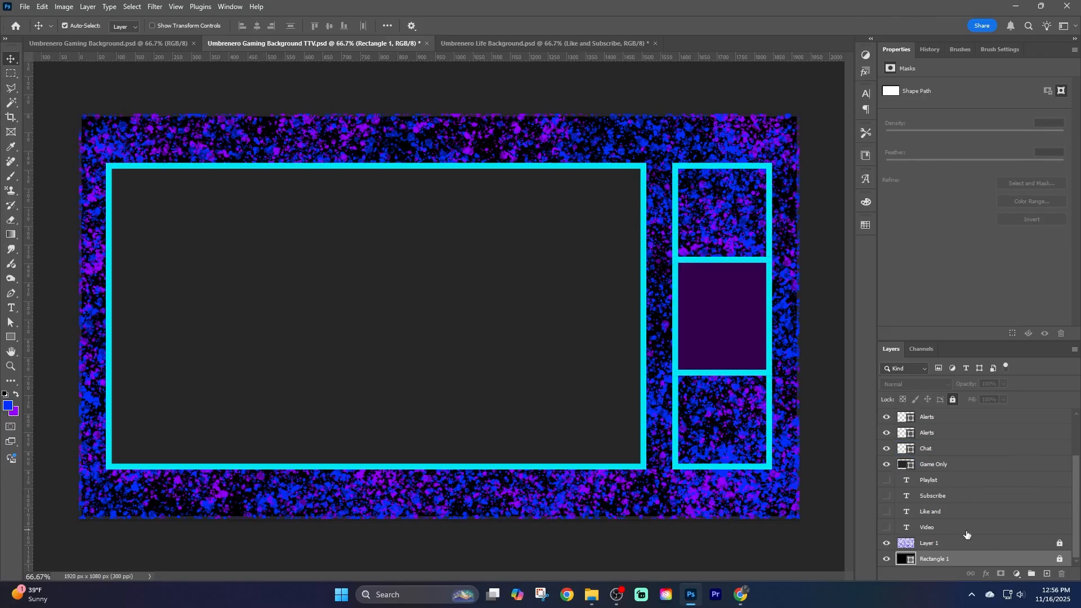
Make the Break & Bye group, its Thanks for Watching text and the Face Cam General group visible.
scroll(967, 532, up, 2)
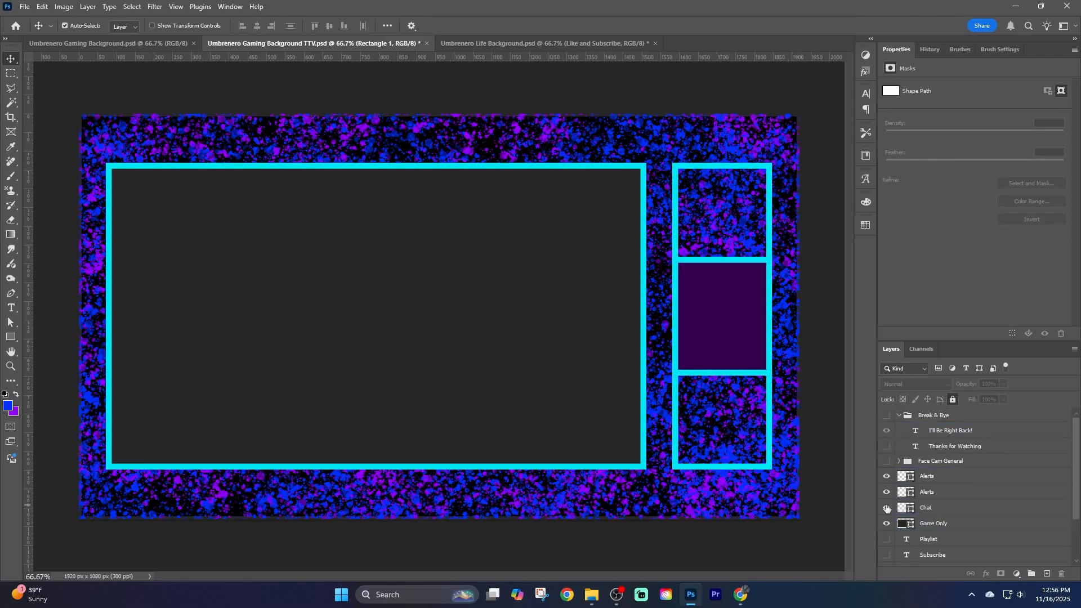
click(887, 417)
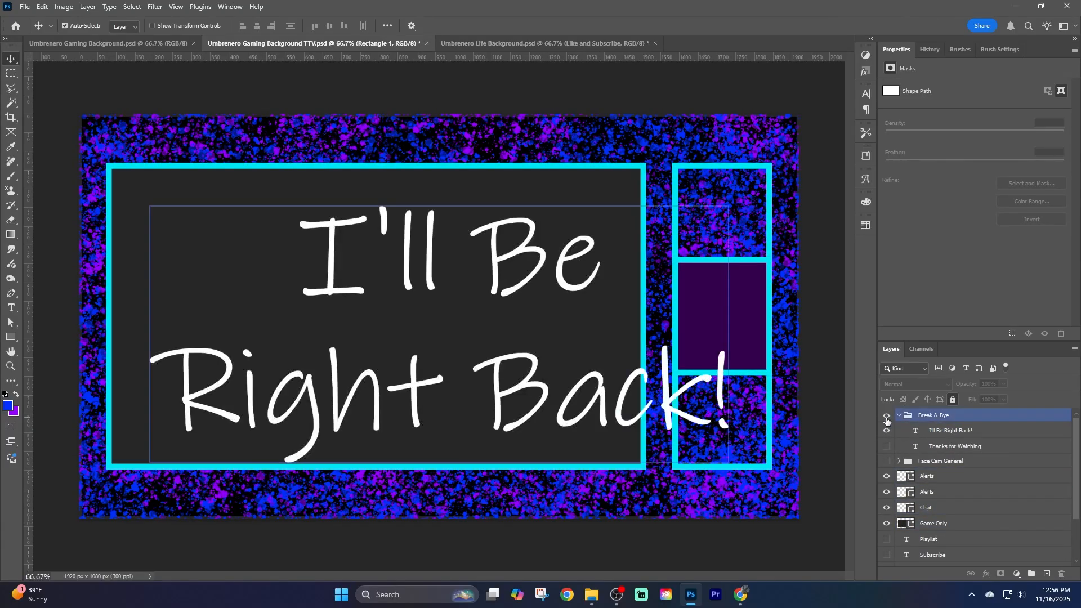
click(887, 446)
click(887, 461)
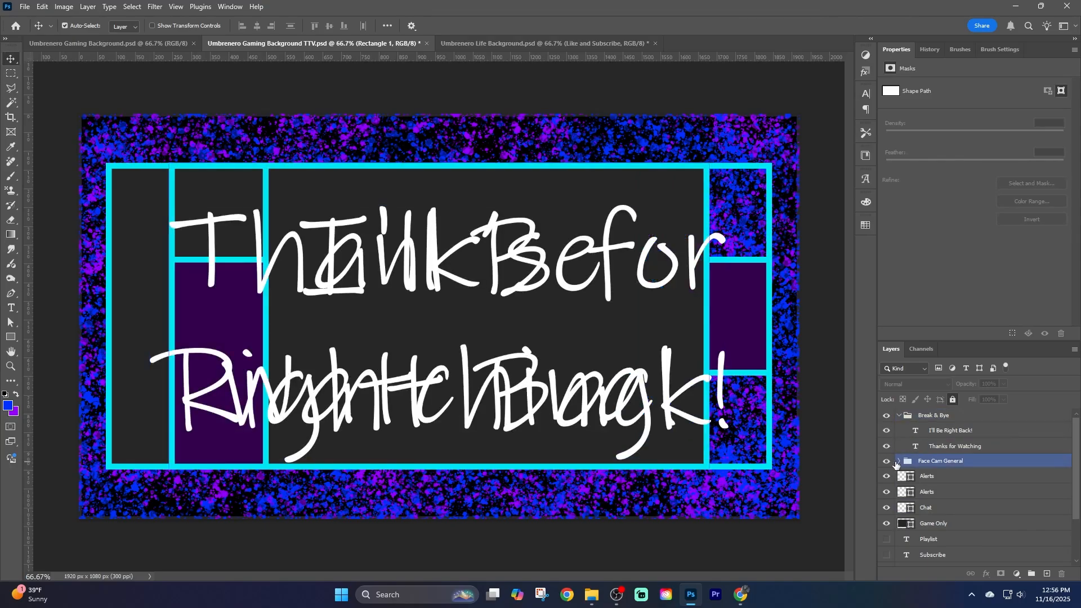
Expand the Face Cam General group, then unlock and show its Face Cam Only layer.
click(898, 462)
click(899, 461)
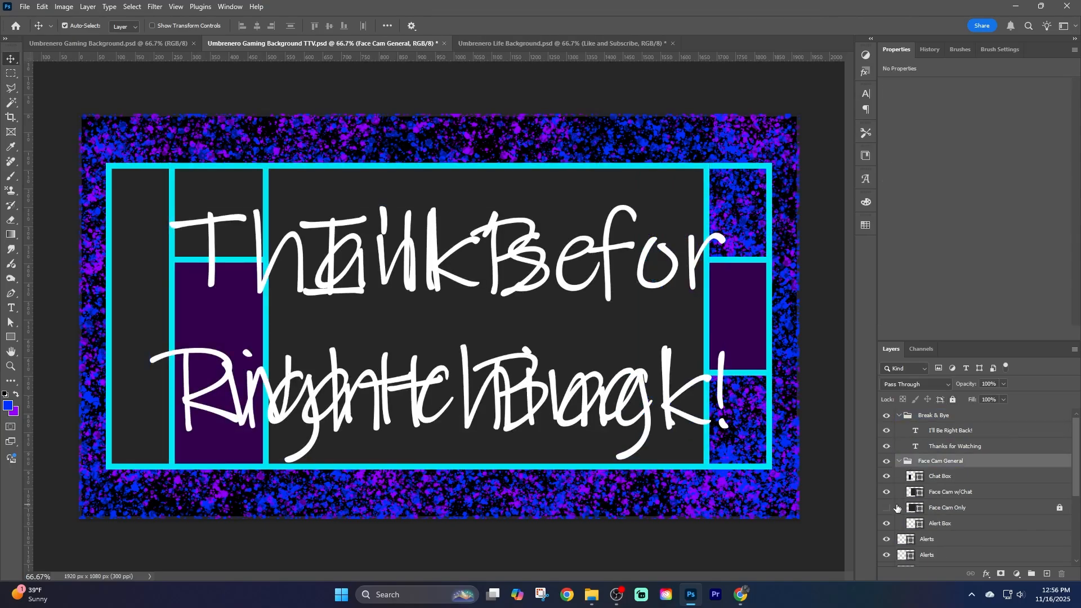
click(1060, 509)
click(887, 510)
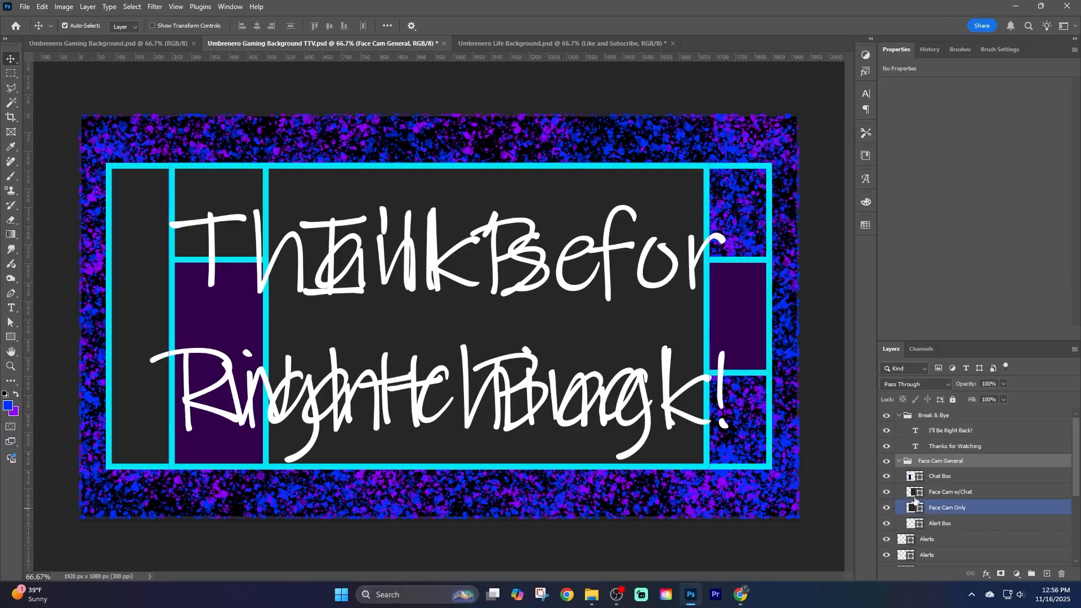
Group the Playlist, Subscribe, Like and, and Video text layers and name the group Outro.
scroll(992, 495, down, 5)
scroll(981, 495, down, 2)
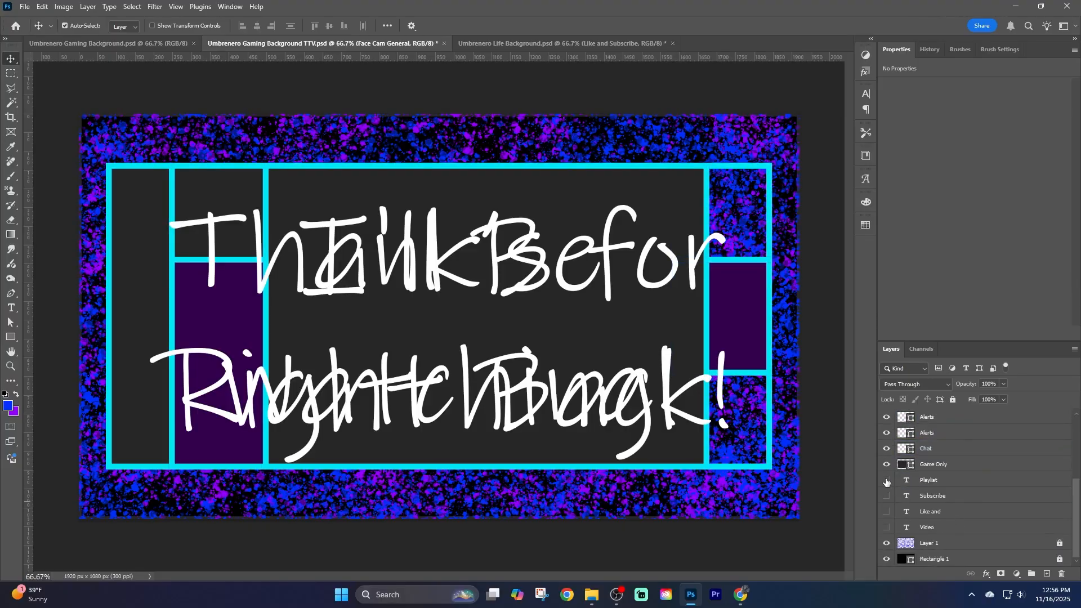
click(965, 481)
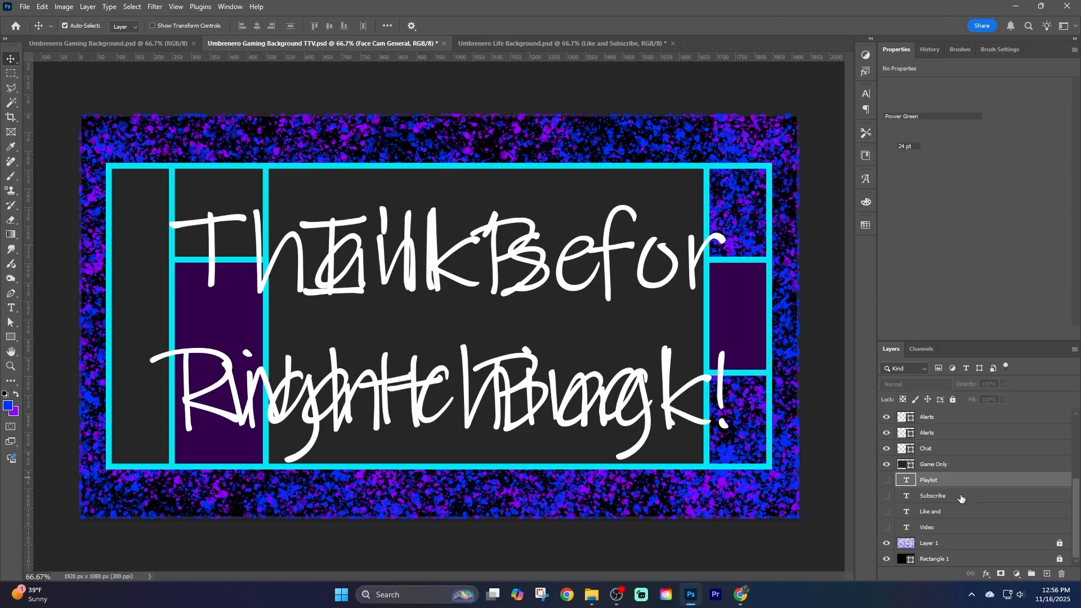
shift+click(954, 527)
click(1032, 574)
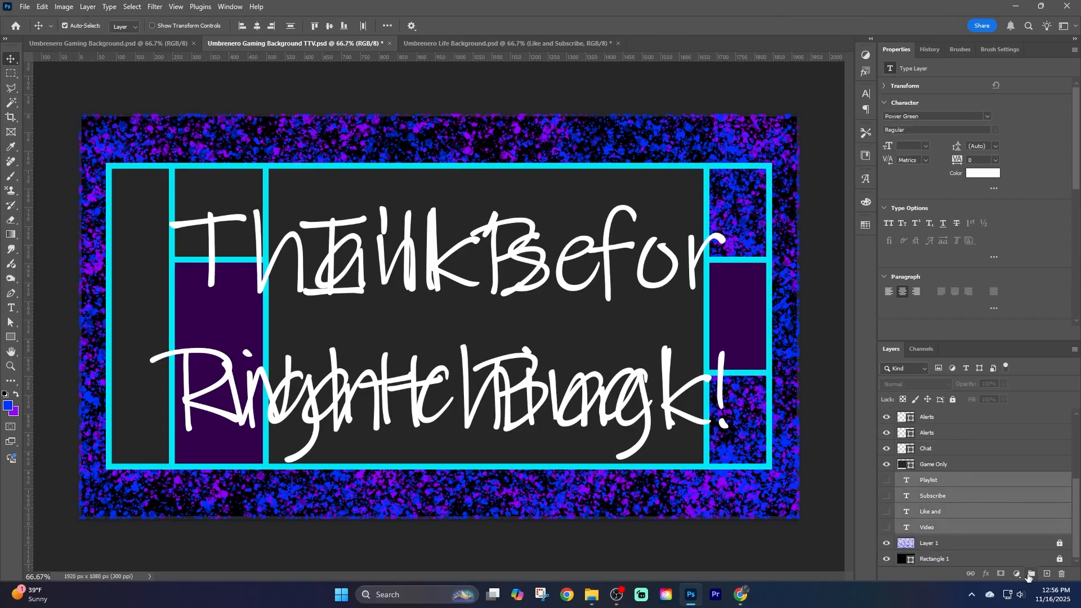
click(924, 547)
right_click(935, 528)
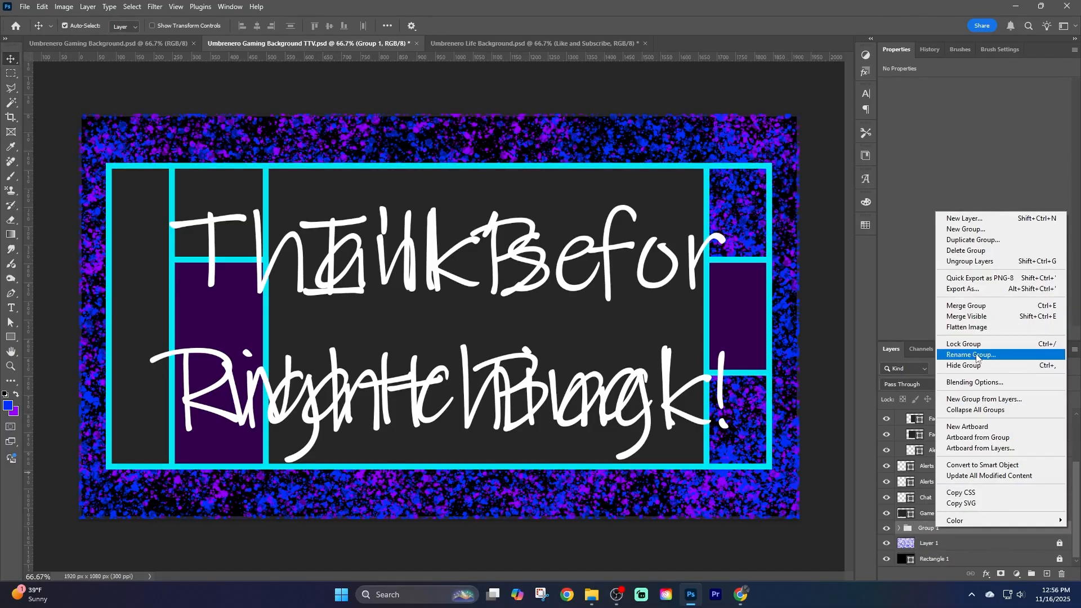
click(968, 355)
text(Out)
key(Return)
click(957, 418)
scroll(1008, 482, up, 3)
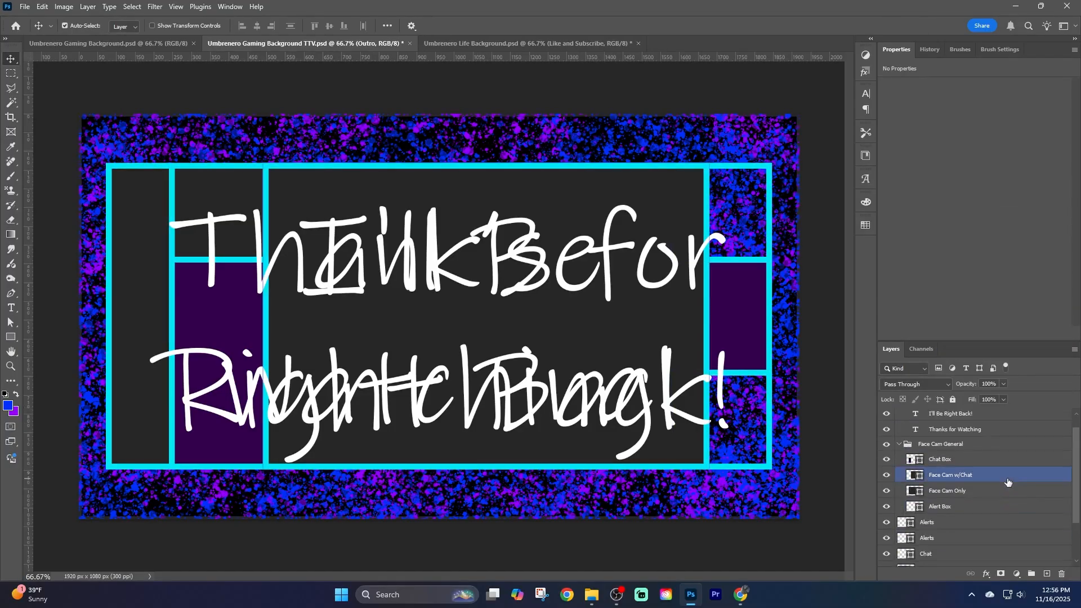
scroll(1008, 482, up, 1)
click(1041, 451)
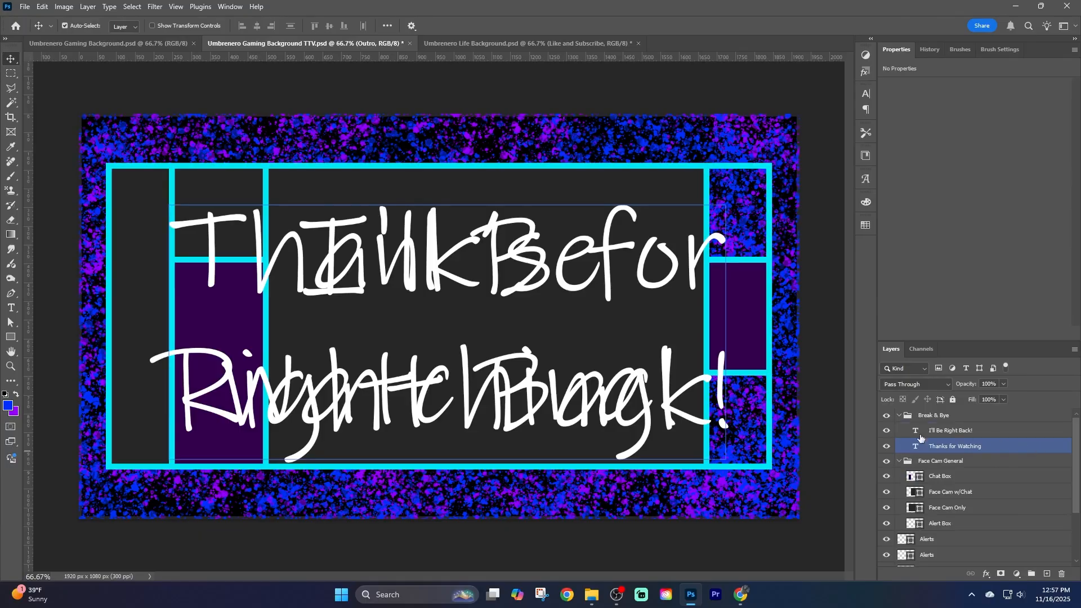
click(897, 432)
click(905, 447)
click(922, 474)
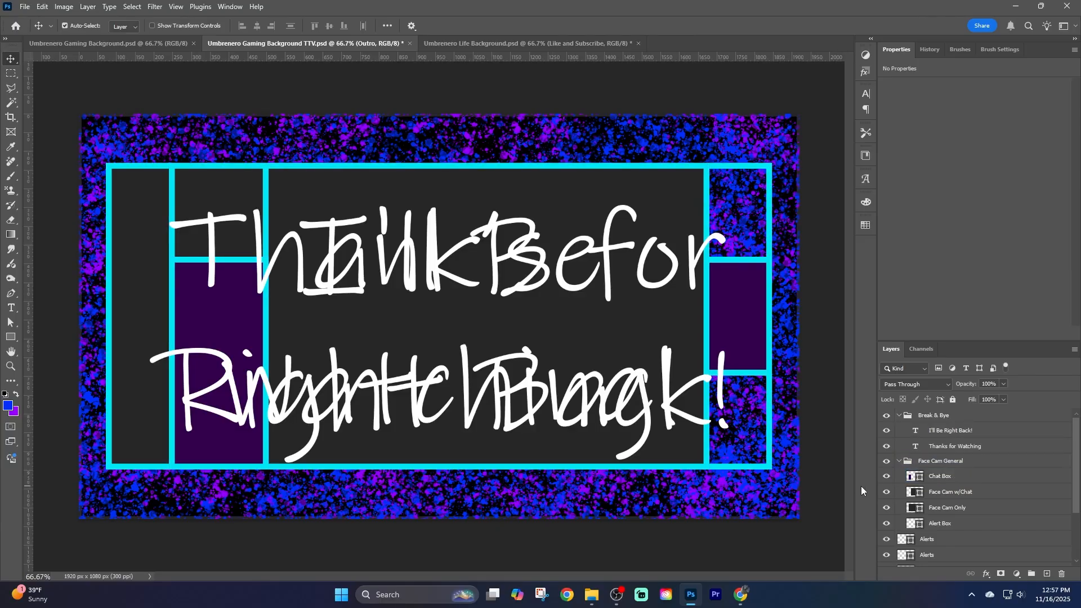
click(929, 446)
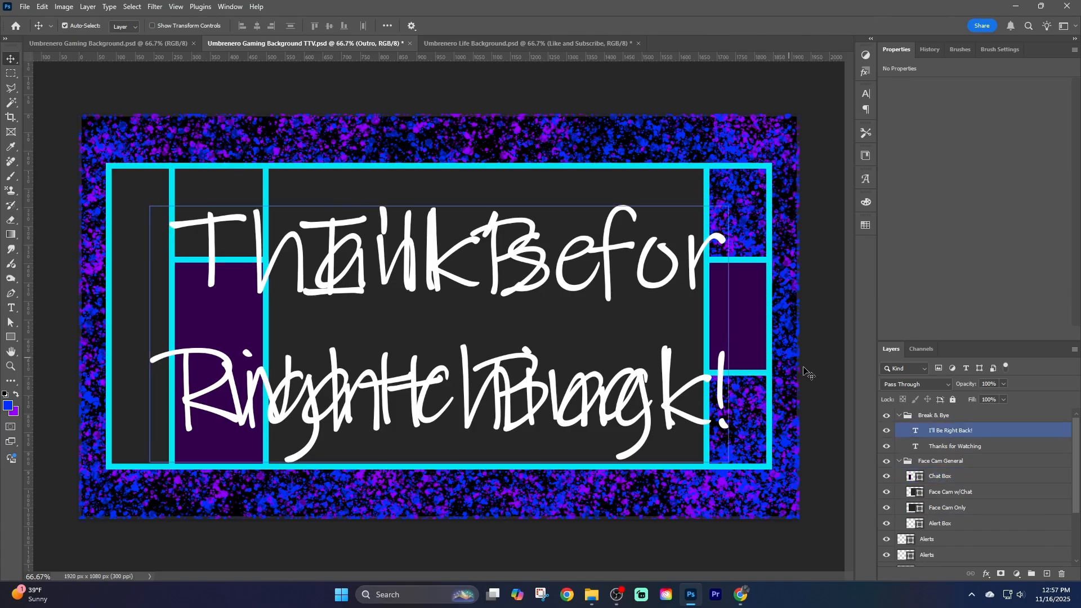
Hide the Break & Bye group and the Game Only, Chat and both Alerts layers.
click(888, 417)
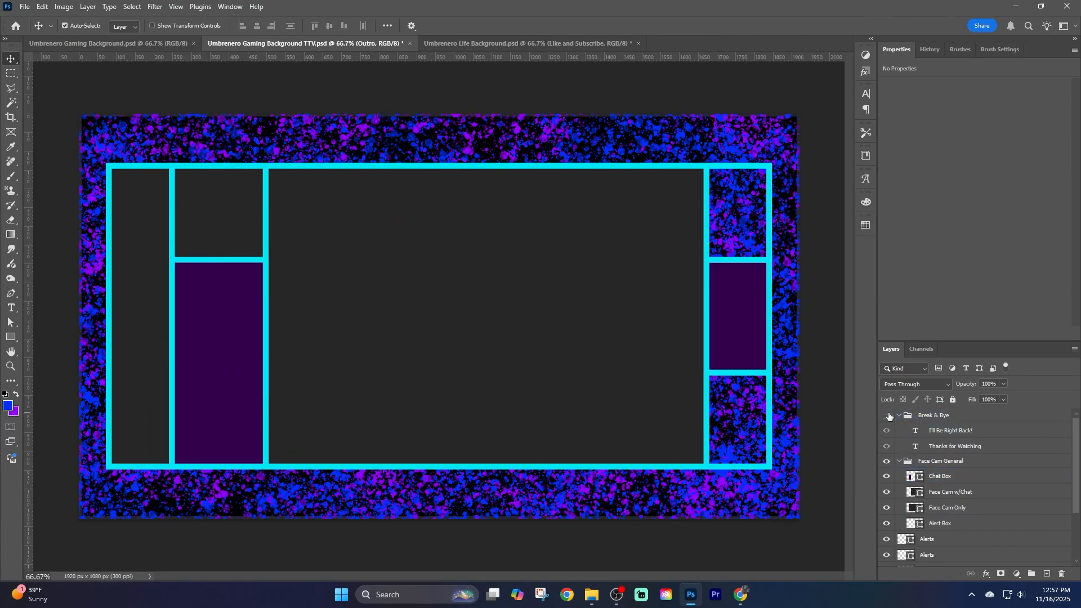
click(941, 541)
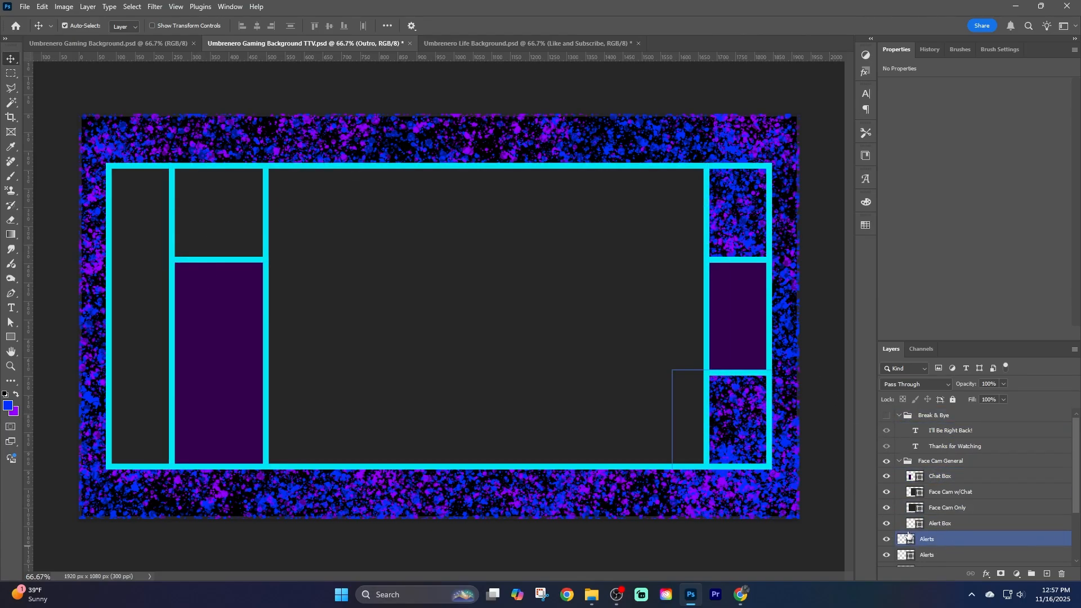
scroll(1002, 467, down, 3)
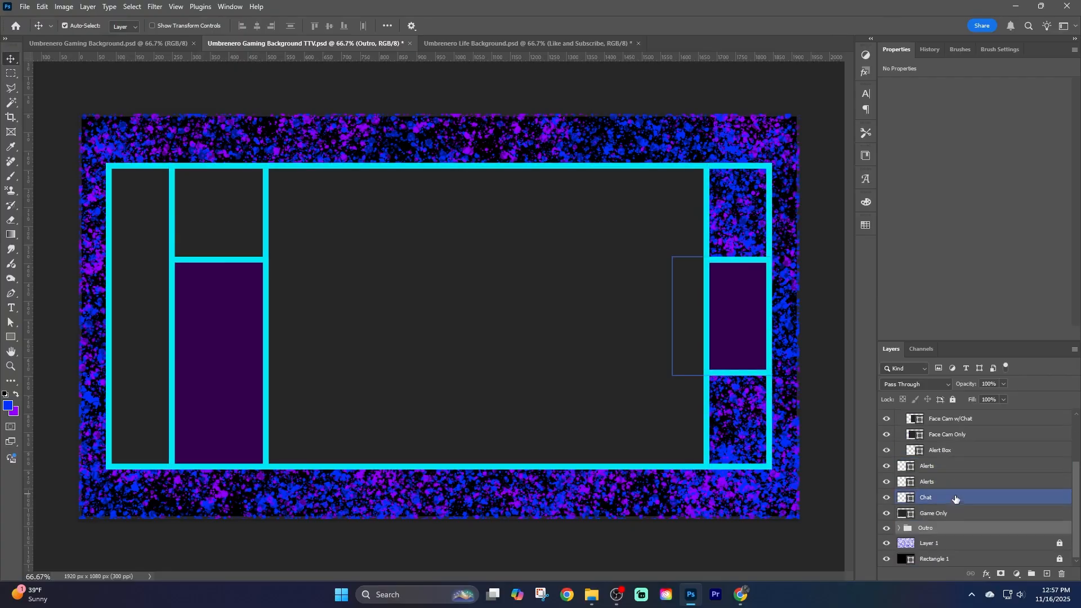
click(887, 513)
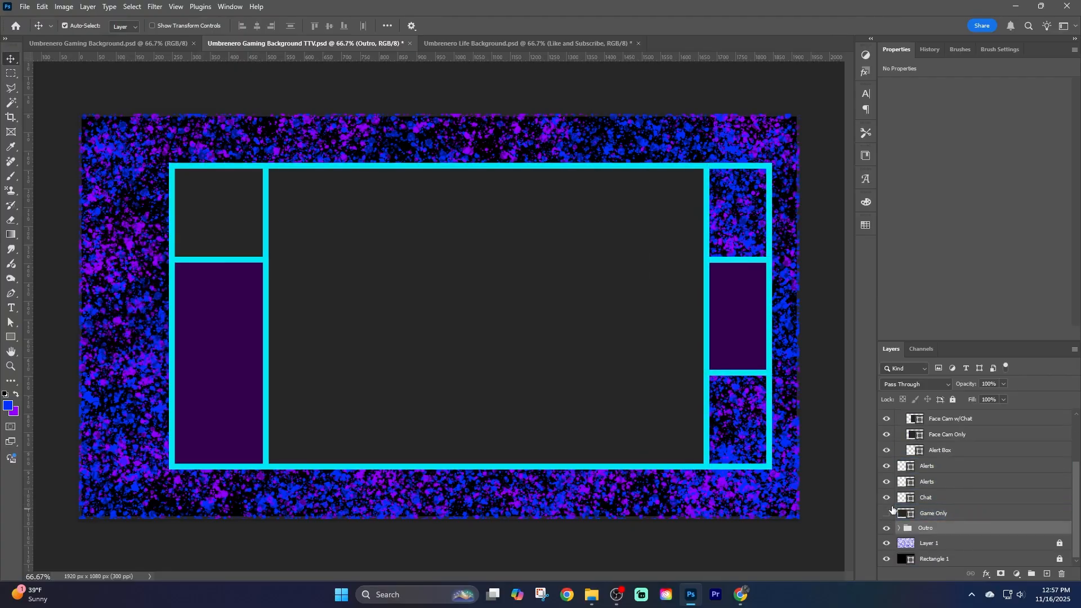
click(887, 497)
click(887, 481)
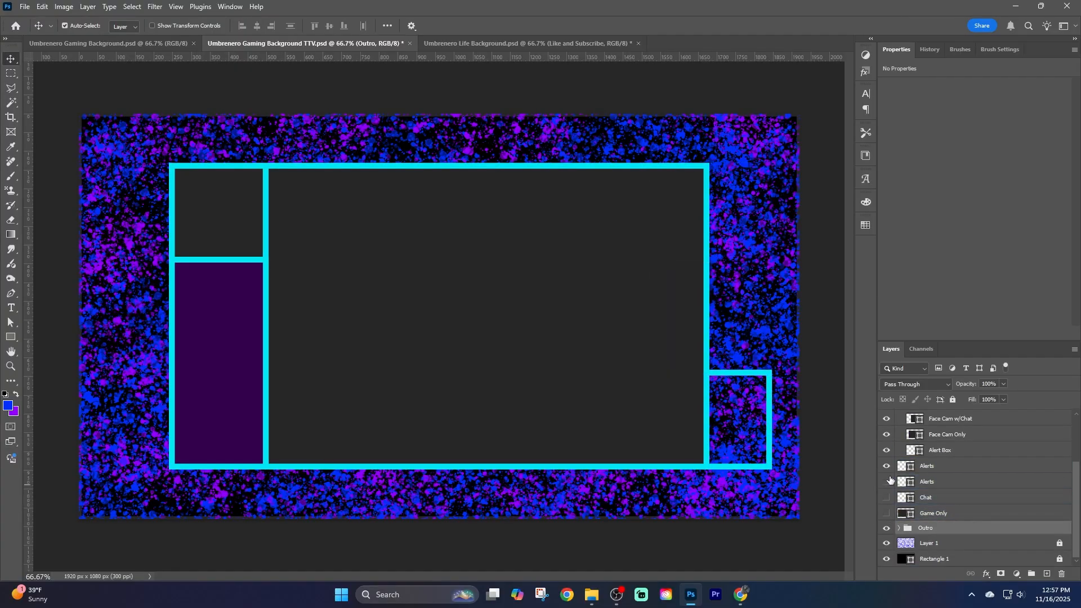
click(887, 465)
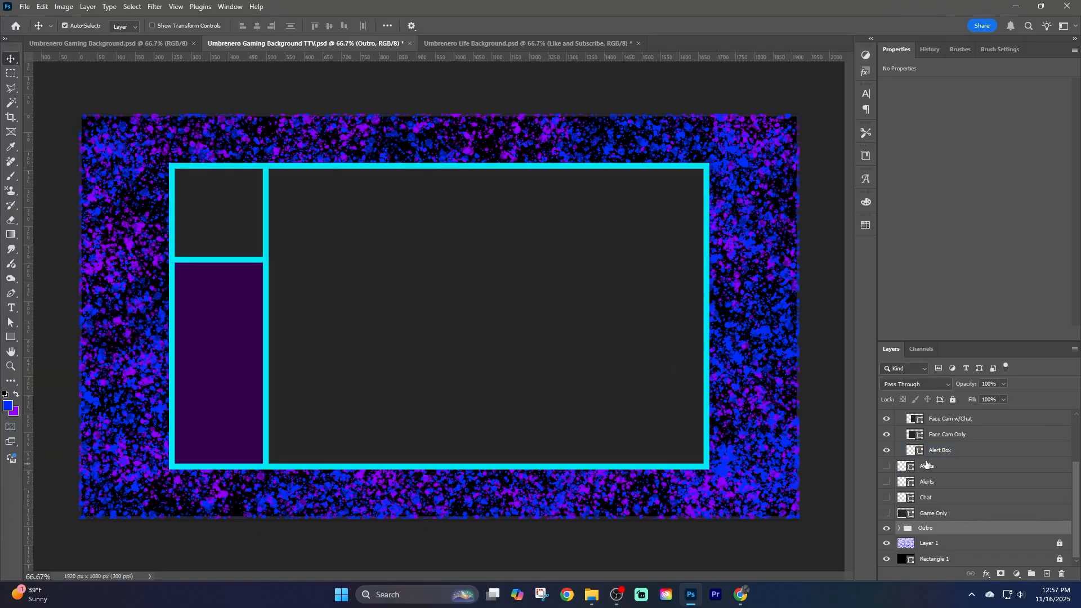
Hide Face Cam w/Chat, Chat Box and Alert Box so only the Face Cam Only frame shows in its group.
scroll(954, 493, up, 3)
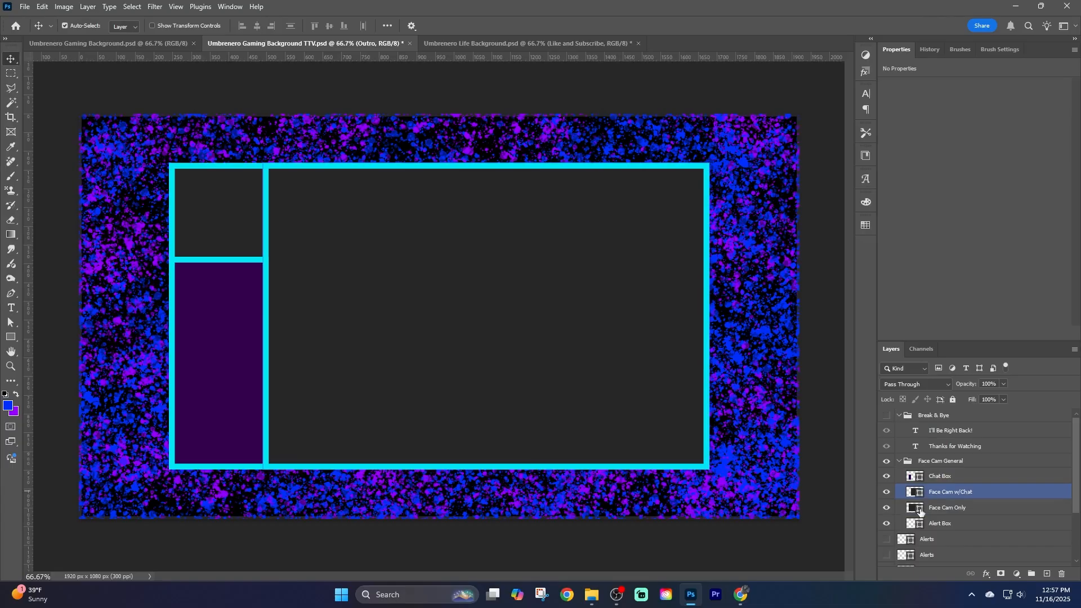
click(886, 492)
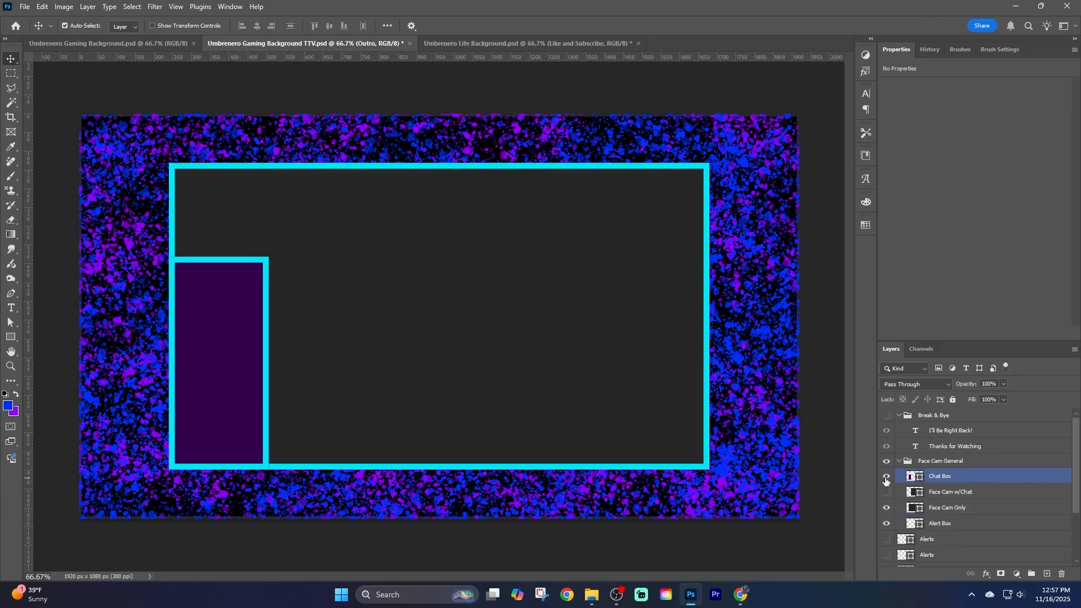
click(887, 476)
click(887, 523)
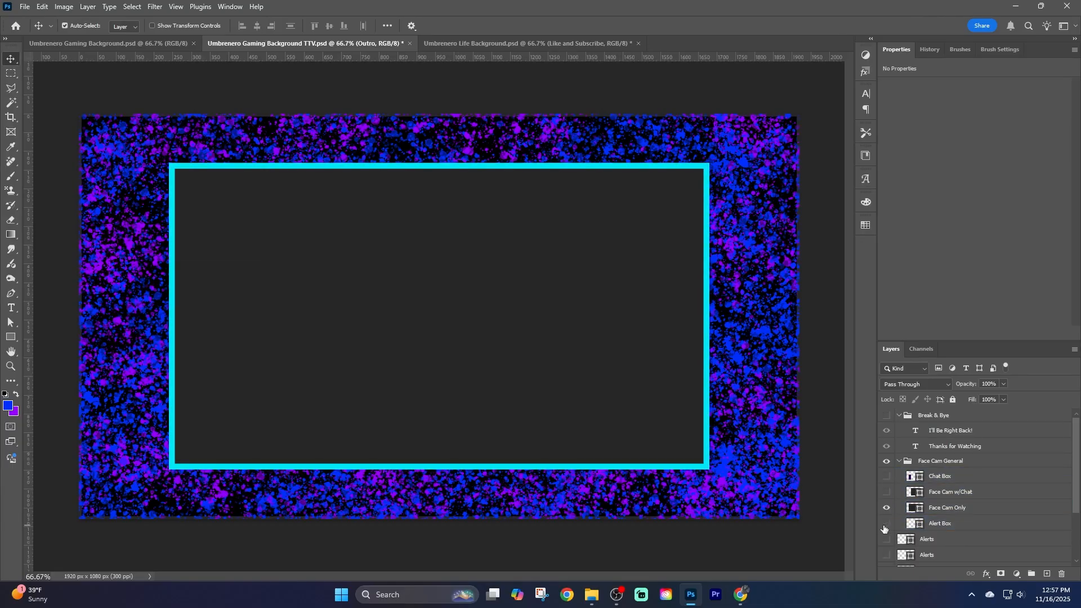
Change the stroke colour of the Face Cam Only frame to magenta #d800ff.
click(964, 507)
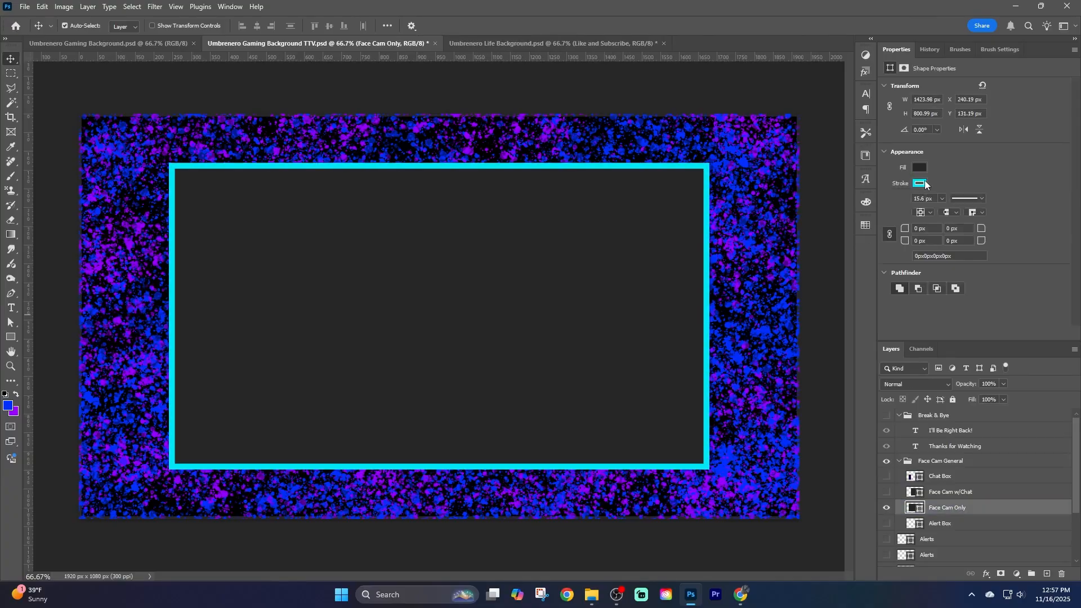
click(924, 186)
click(1031, 206)
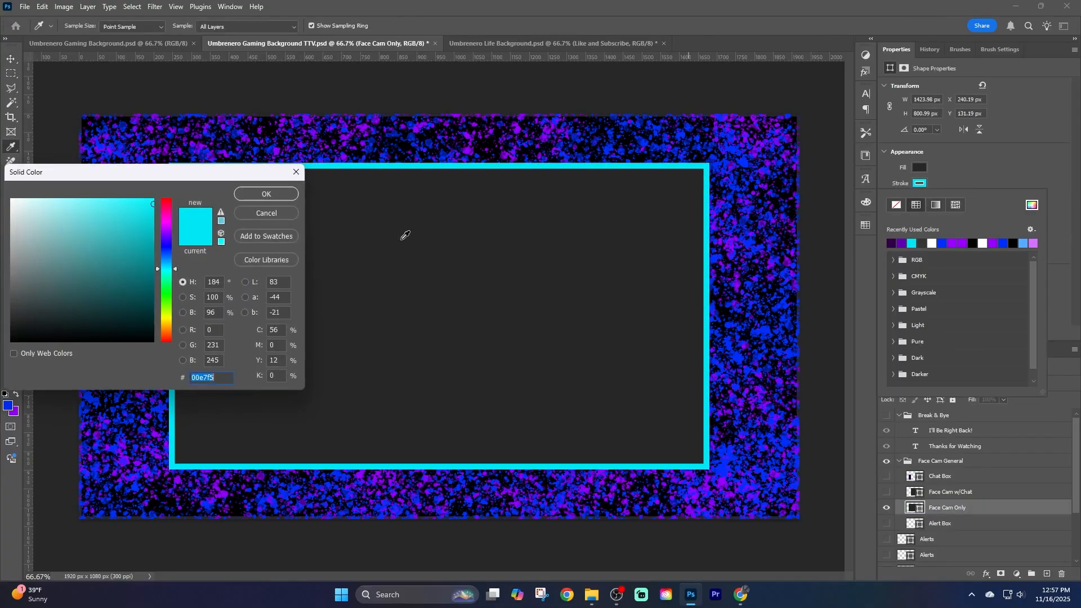
click(170, 223)
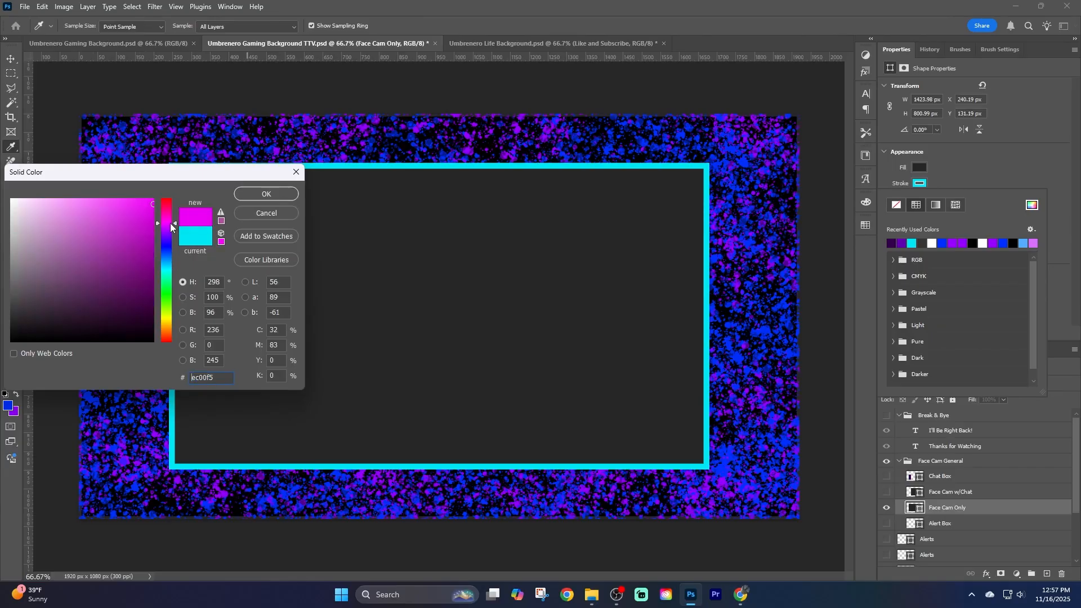
click(164, 227)
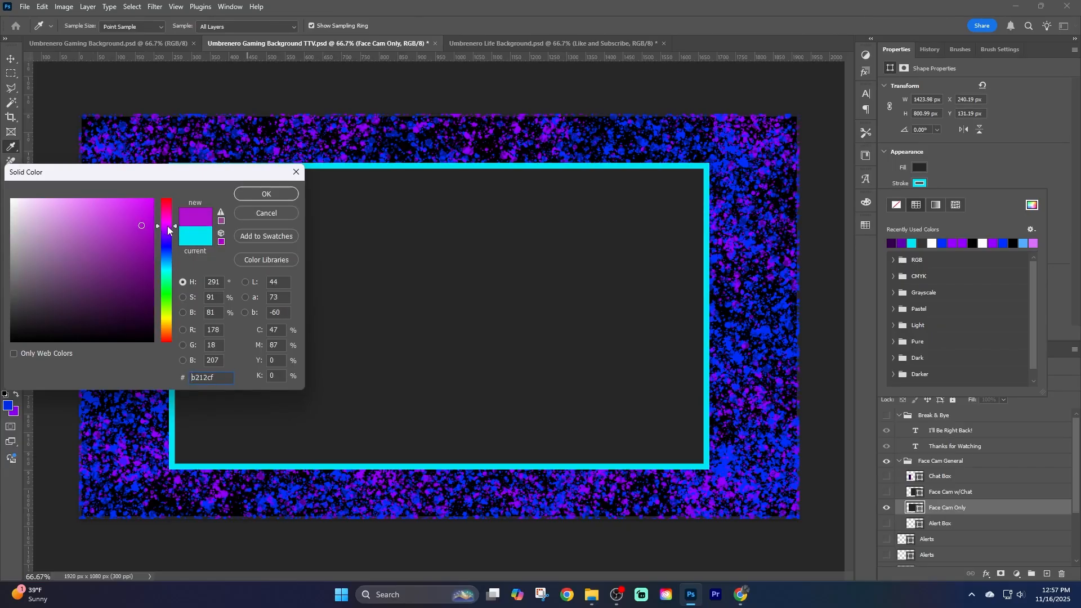
drag(144, 218, 189, 188)
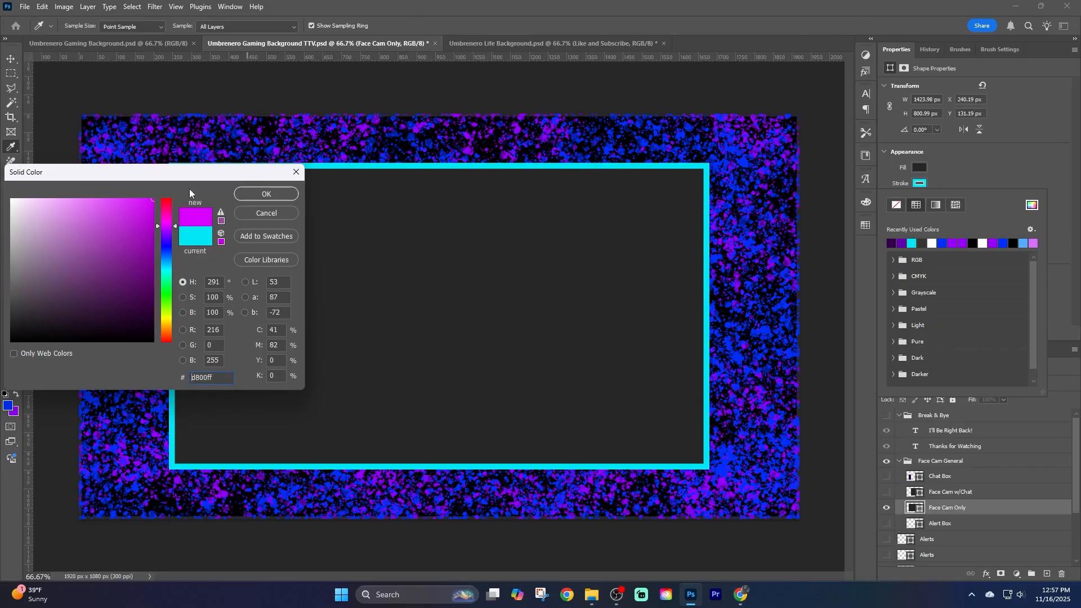
click(264, 194)
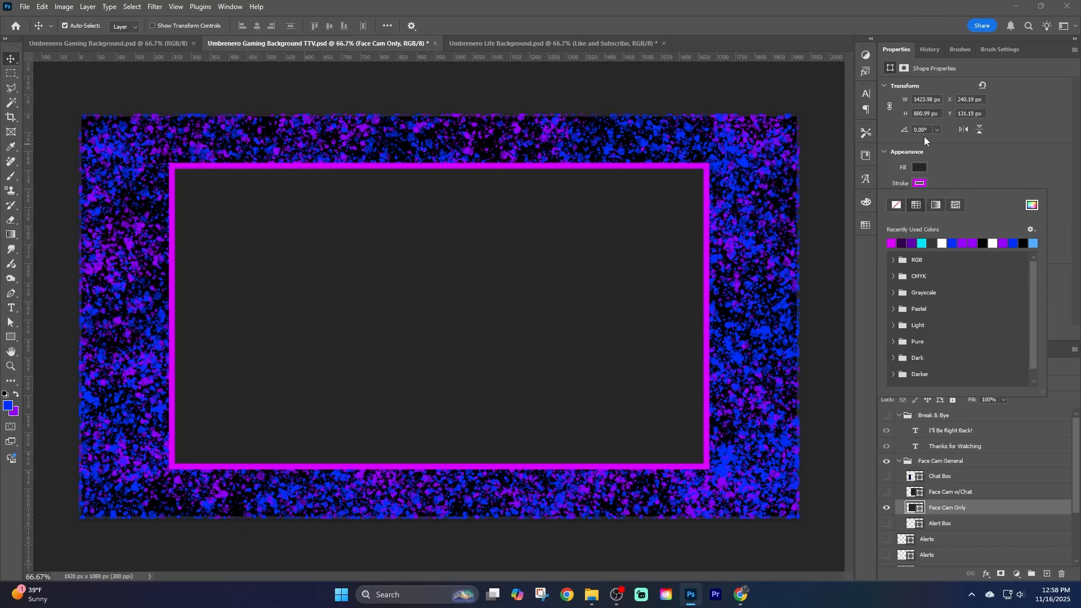
click(818, 260)
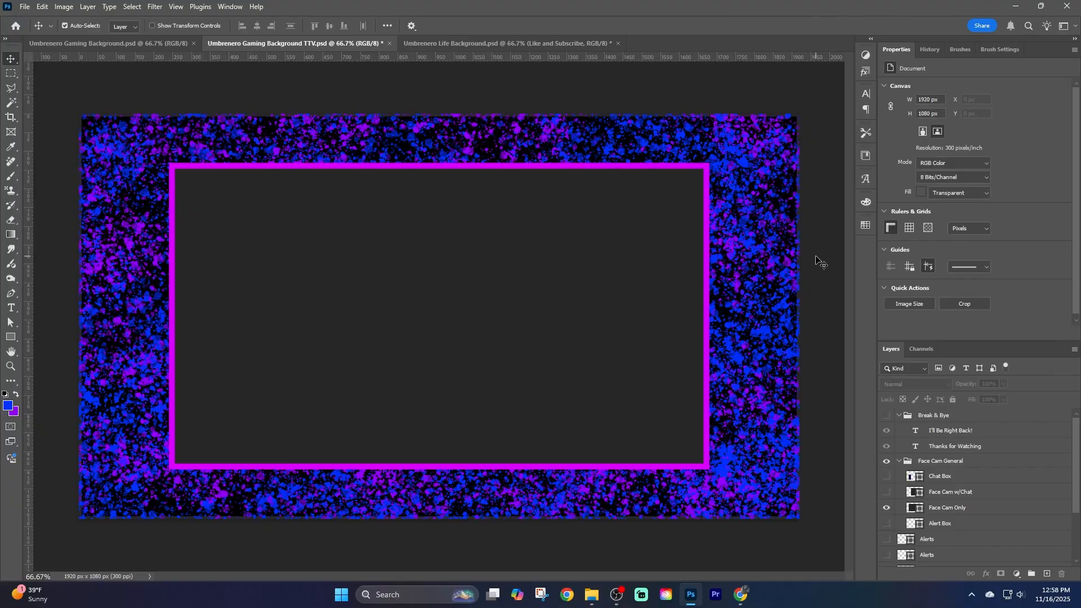
Export the Face Cam Only layout as a 1920 x 1080 px PNG at 100% scale with transparency.
key(ctrl)
key(ctrl+shift+alt+w)
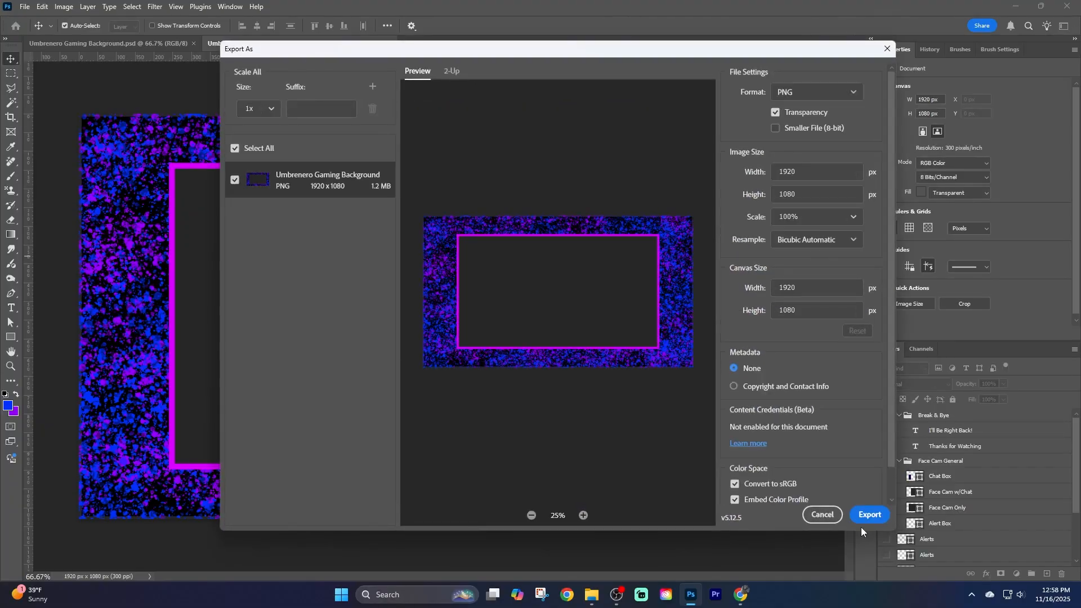
click(863, 514)
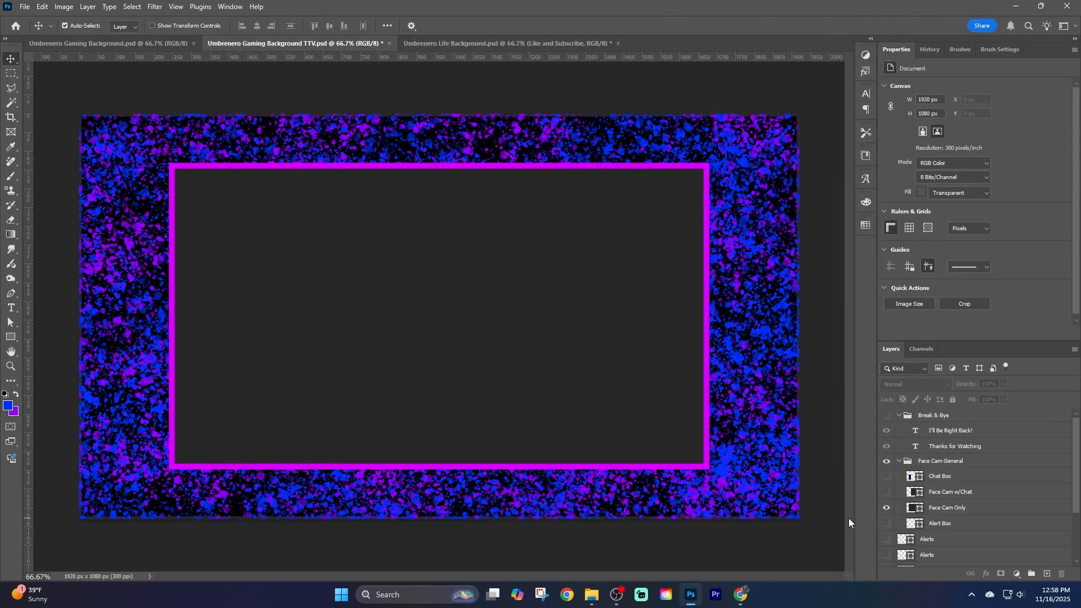
Hide Face Cam Only and show the Face Cam w/Chat, Alert Box and Chat Box layers.
click(893, 509)
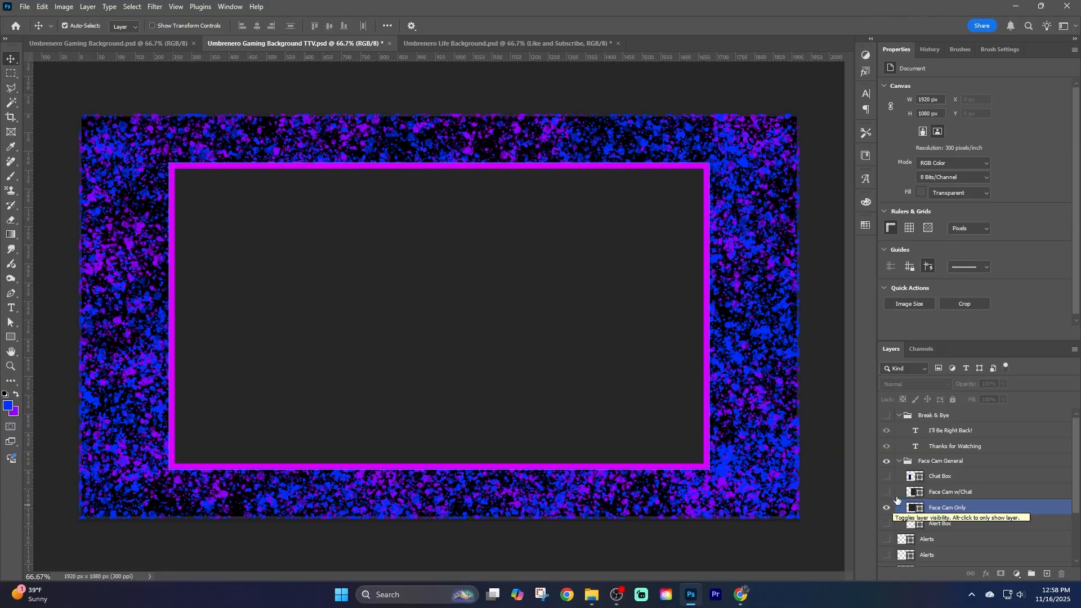
click(887, 492)
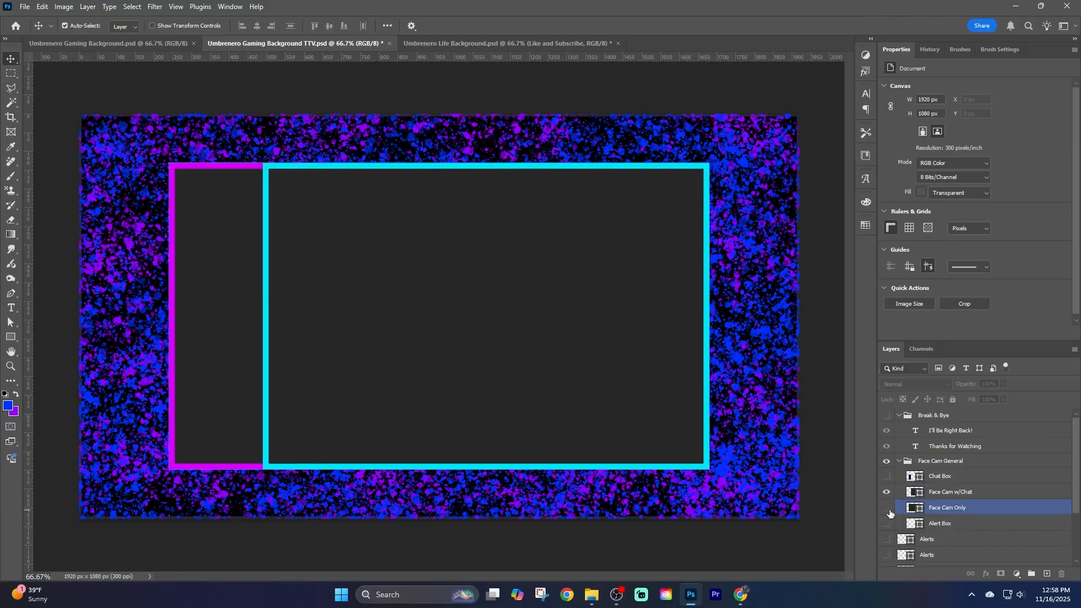
click(887, 508)
click(887, 524)
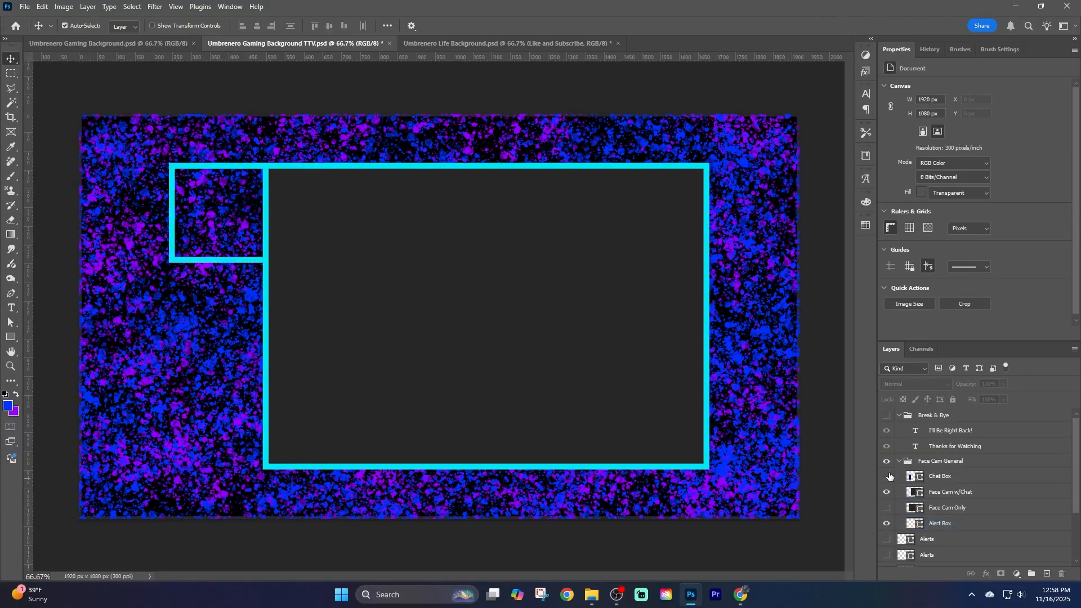
click(887, 477)
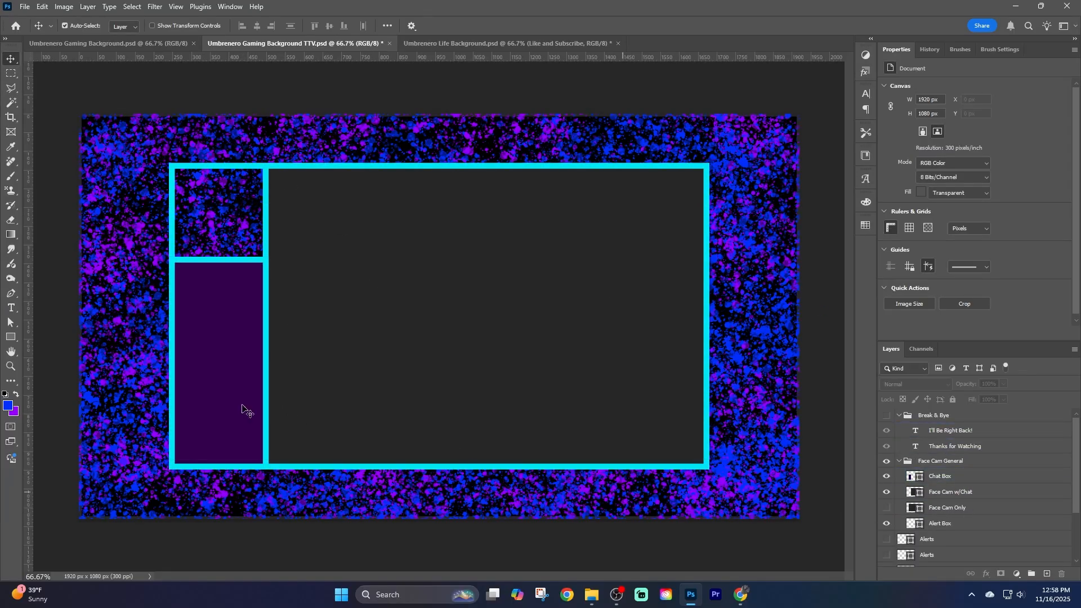
Recolour the Chat Box stroke with the recently used magenta from the Face Cam Only frame.
click(218, 342)
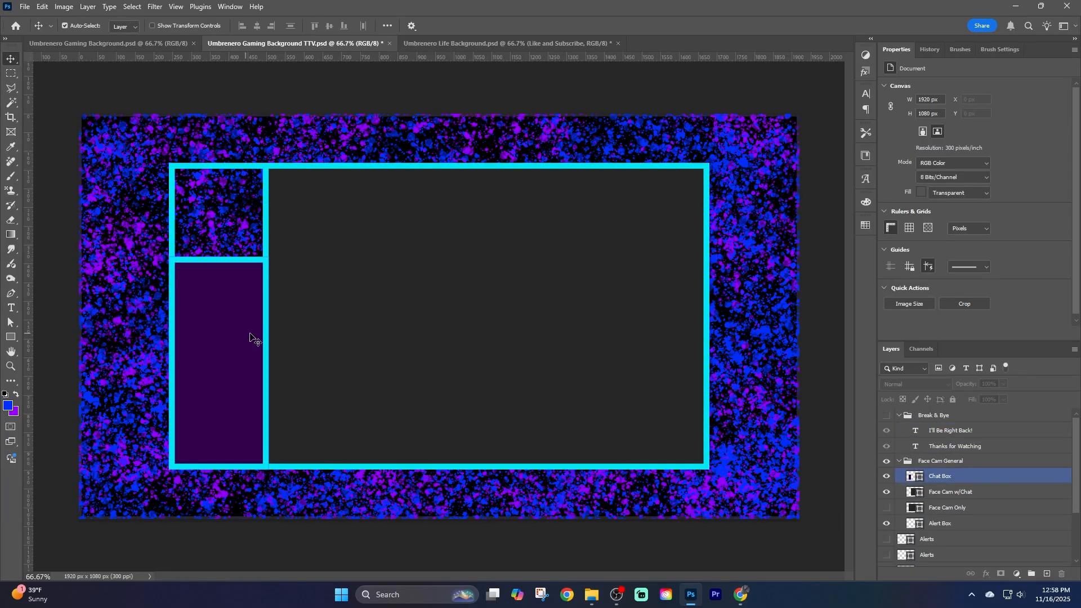
click(325, 310)
click(963, 476)
click(920, 183)
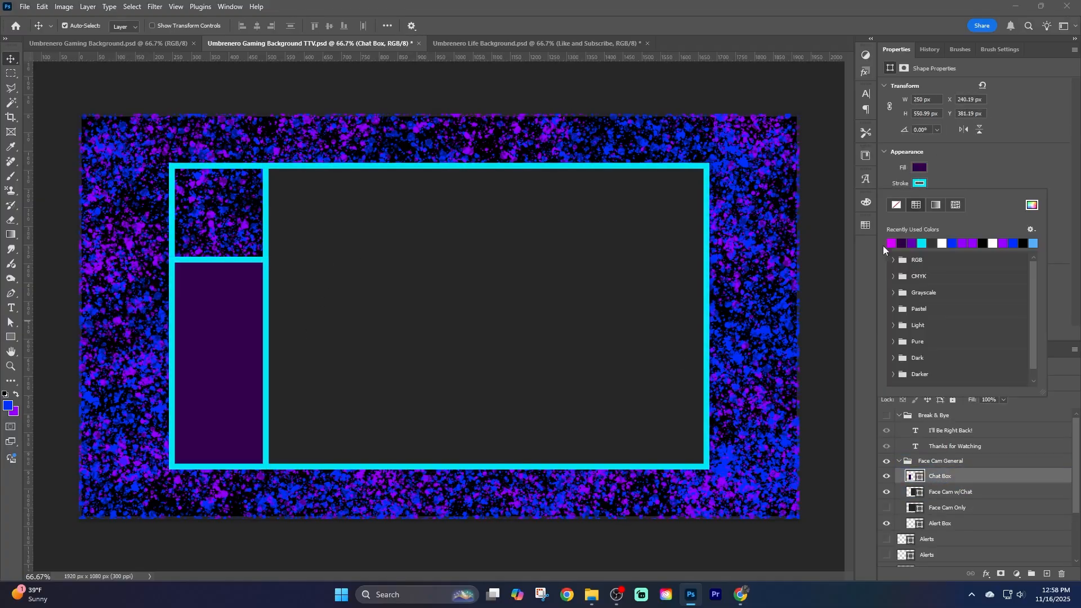
click(890, 244)
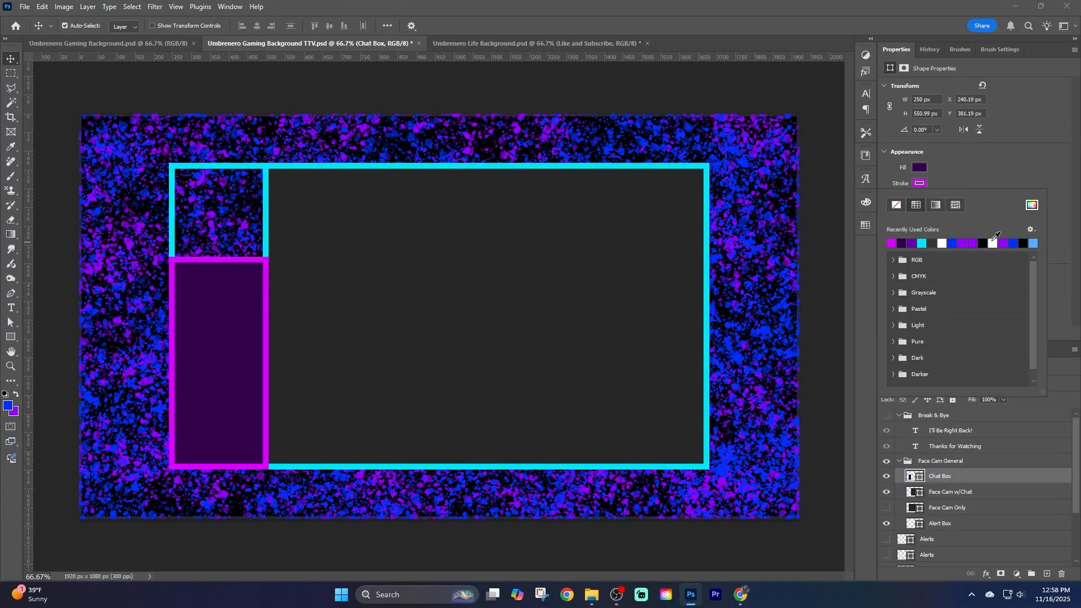
click(1002, 146)
Apply the recently used magenta to the stroke of the Face Cam w/Chat frame.
click(950, 493)
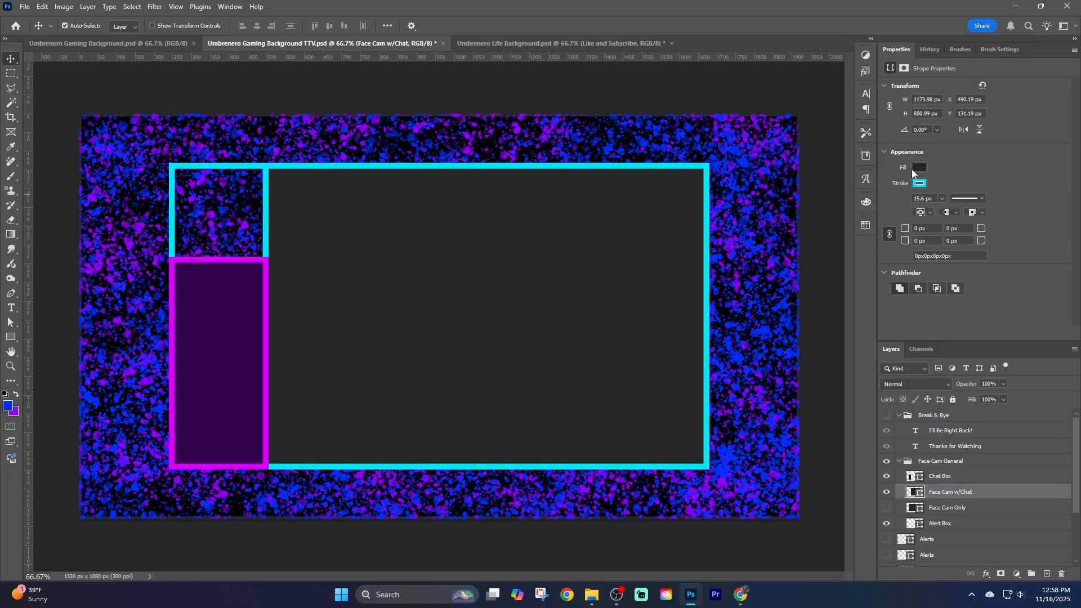
click(920, 183)
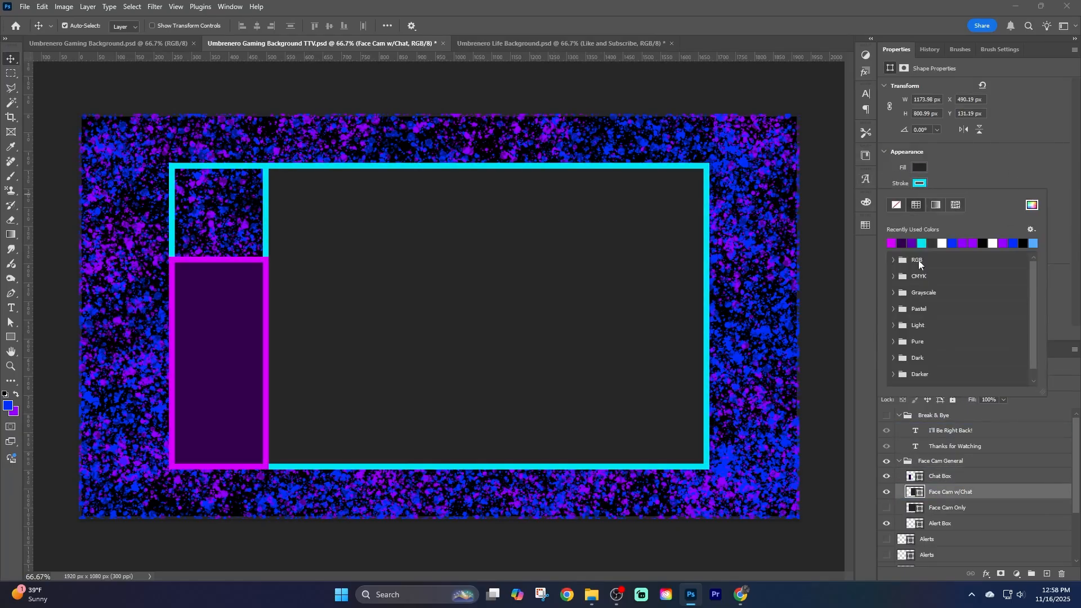
click(892, 245)
click(972, 172)
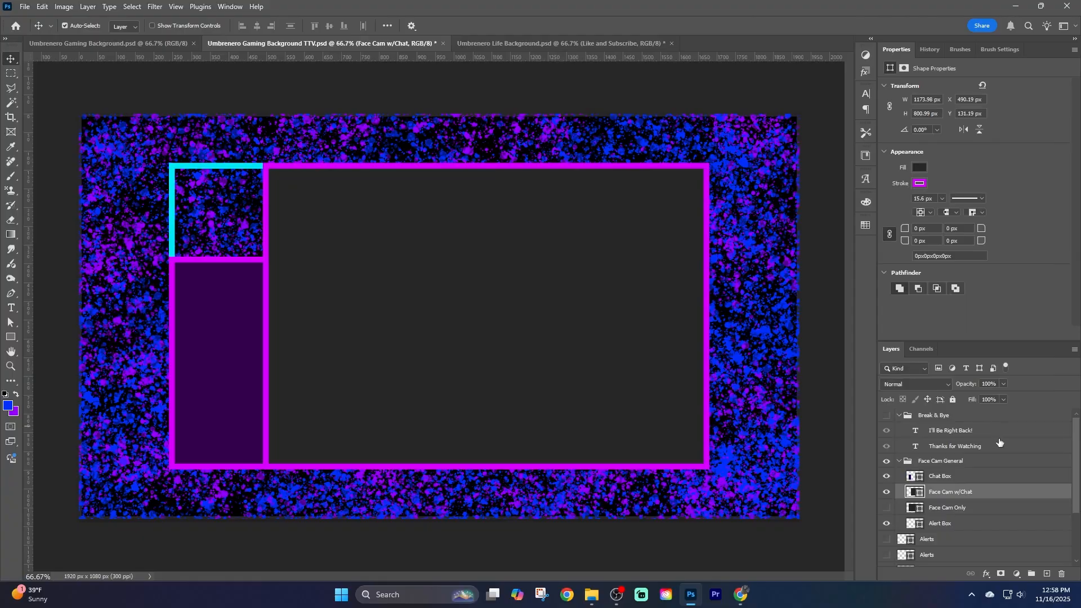
Set the Alert Box outline to the same recent magenta as the other face-cam frames.
click(946, 523)
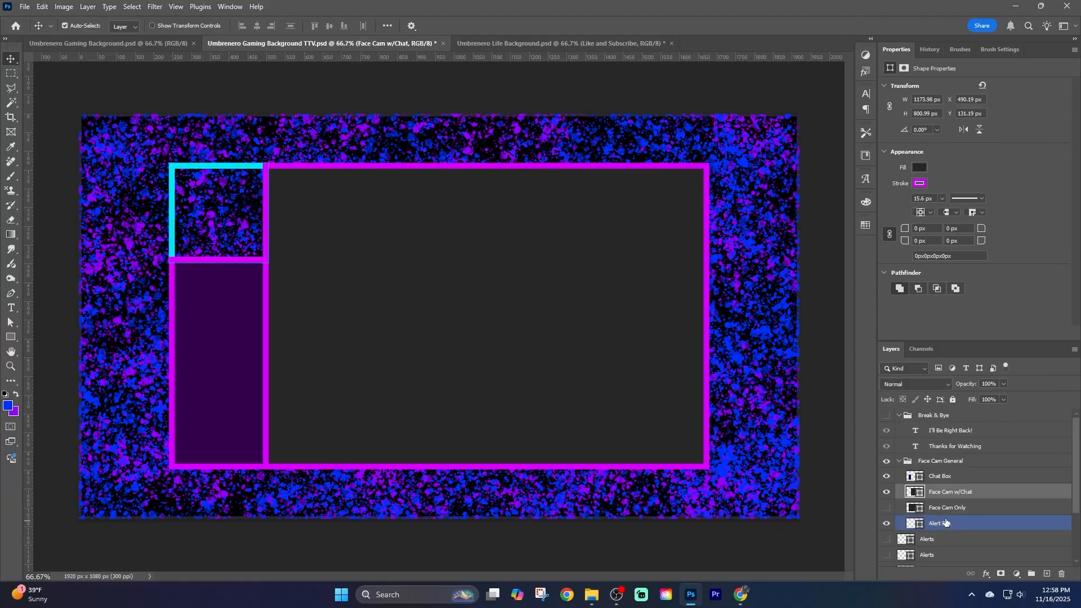
click(919, 184)
click(892, 244)
click(974, 177)
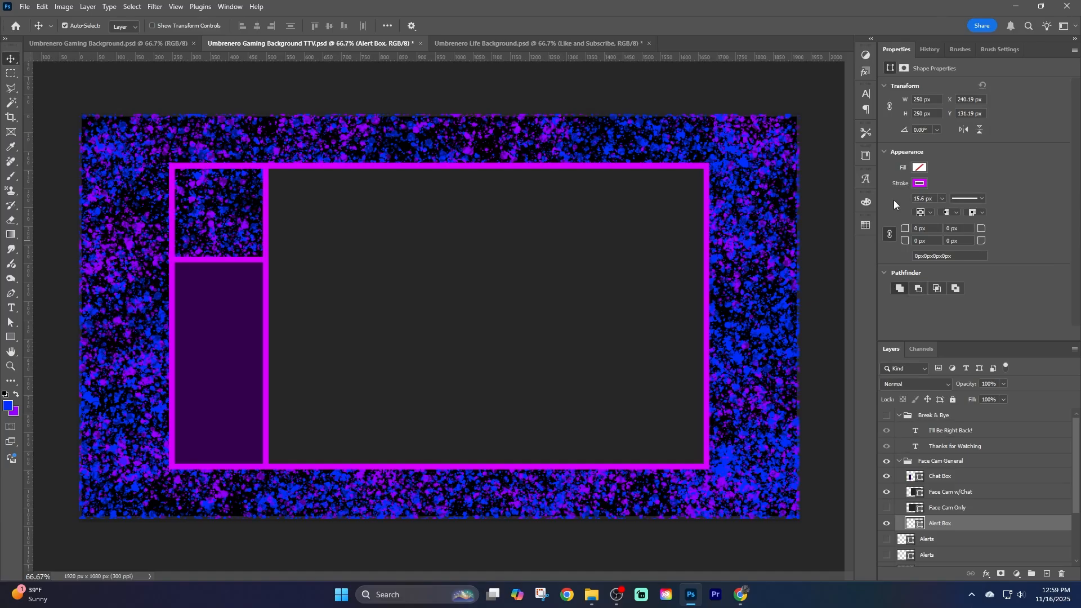
Export the face-cam layout with chat and alert boxes as a 1920 x 1080 px PNG.
key(ctrl+s)
key(ctrl+alt+shift+w)
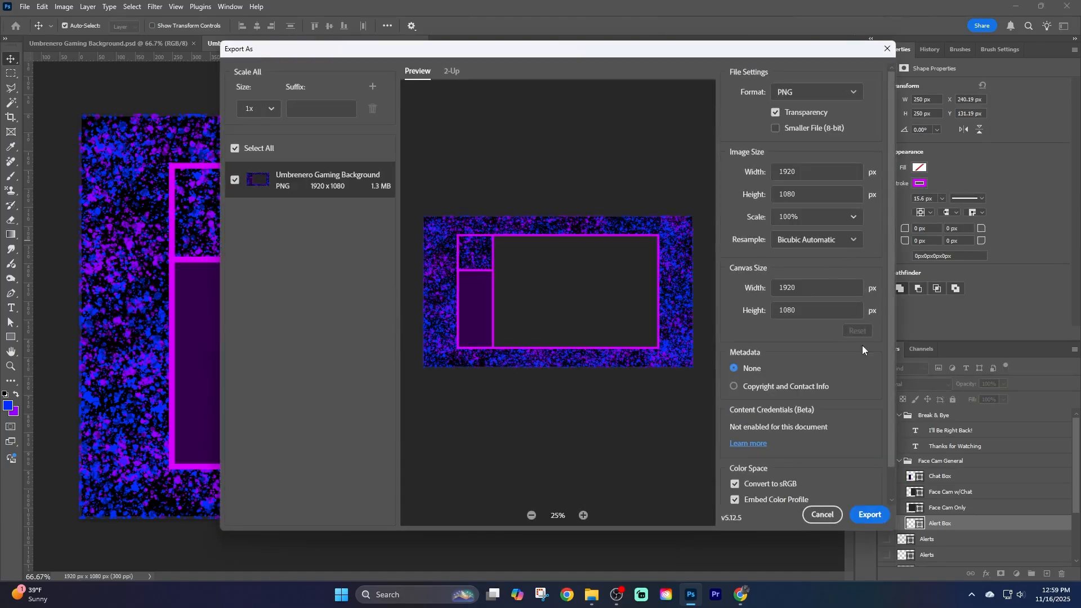
click(879, 522)
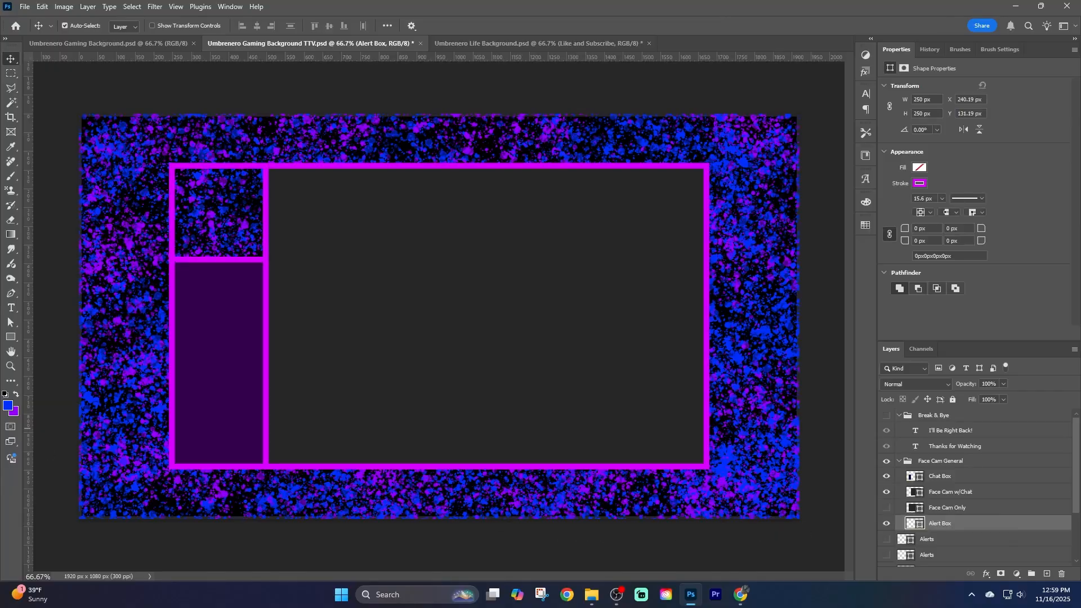
click(592, 594)
click(827, 42)
Collapse and hide the Face Cam General group, and show the Break & Bye group.
click(898, 461)
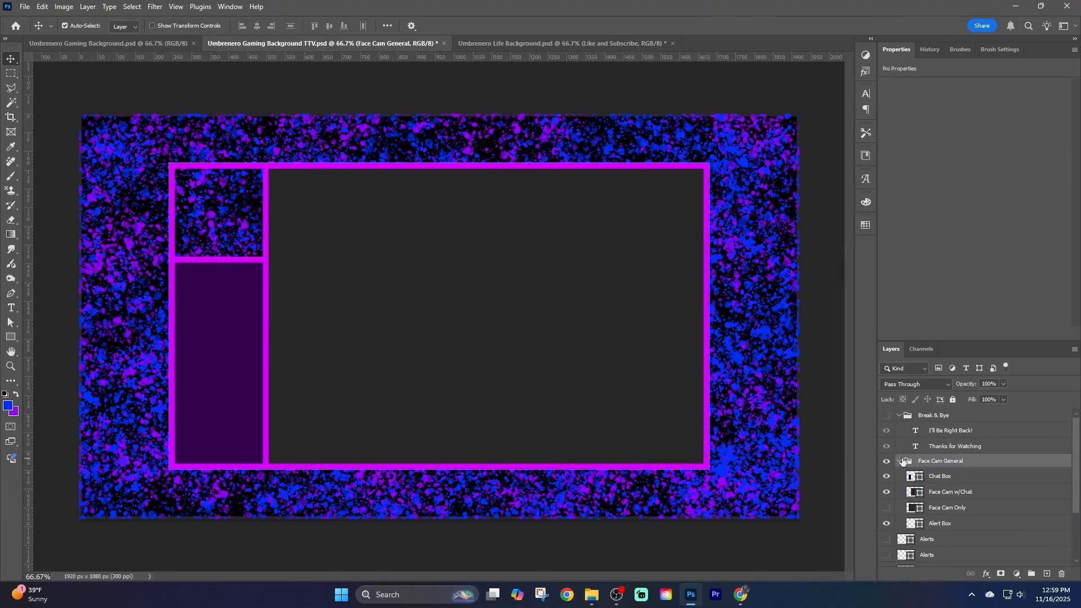
click(899, 462)
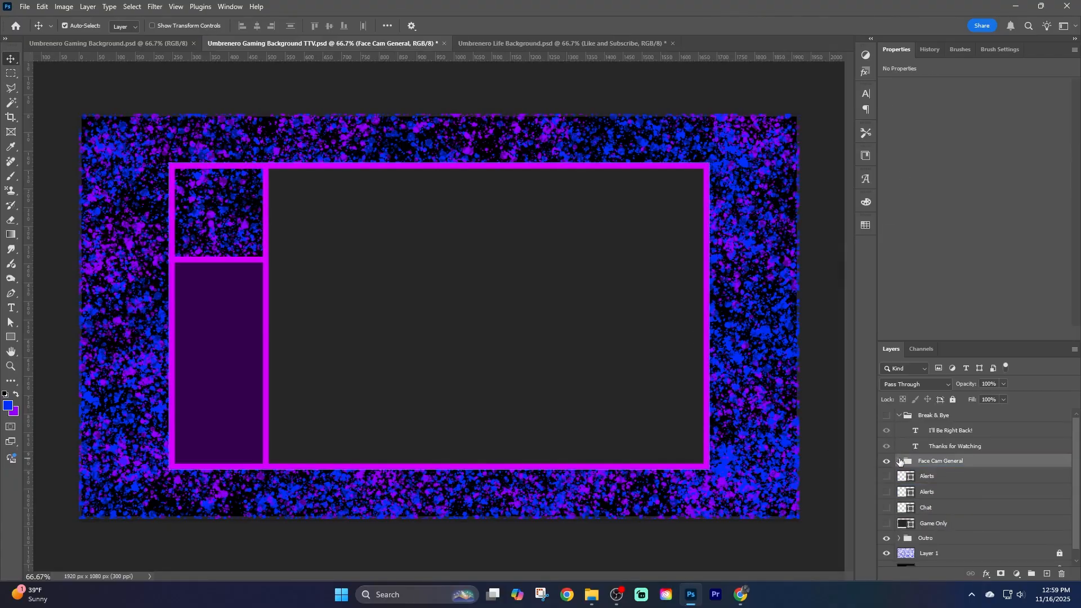
click(979, 554)
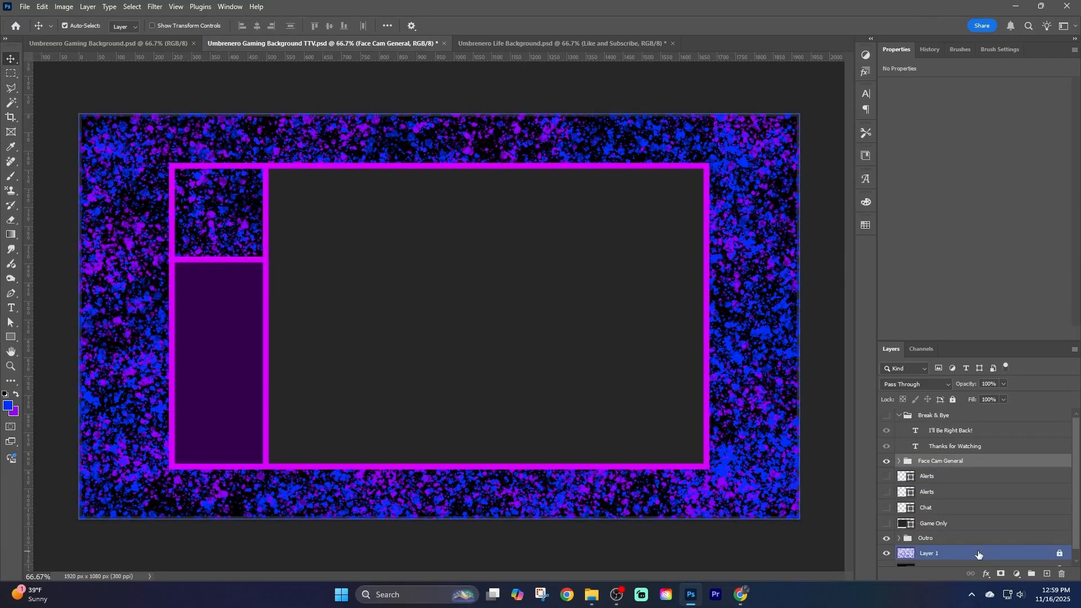
click(899, 416)
click(889, 430)
click(887, 416)
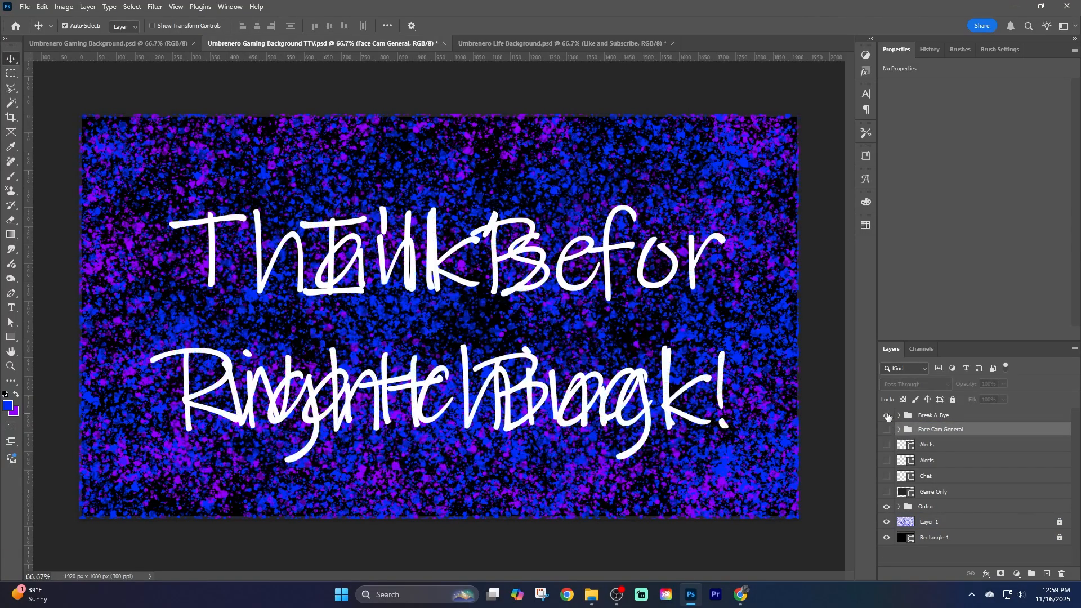
Expand the Break & Bye group and hide I'll Be Right Back! so only the Thanks for Watching text shows.
click(901, 416)
click(900, 417)
click(904, 431)
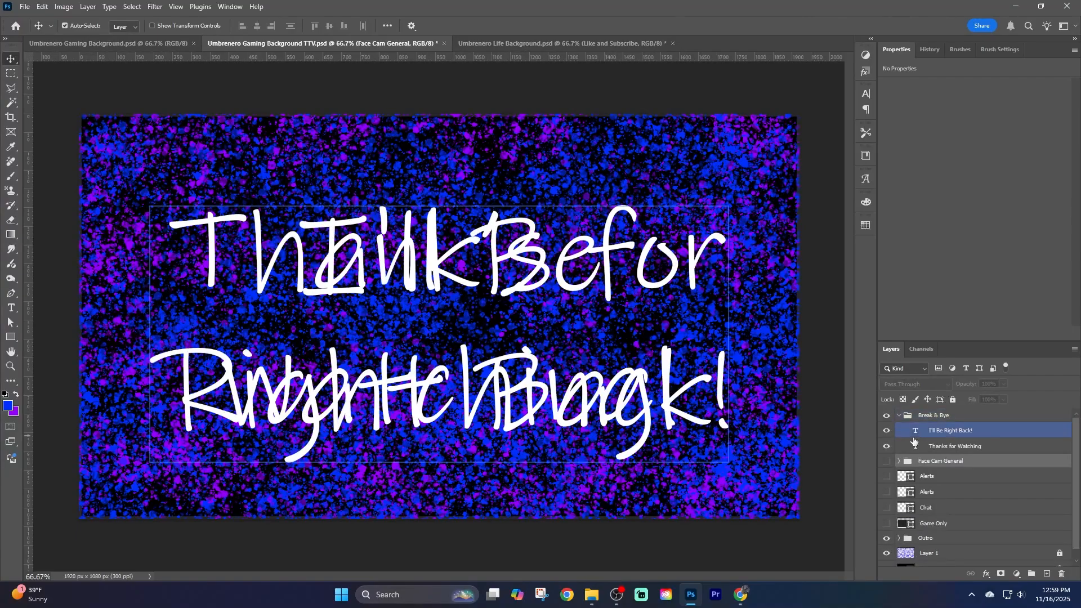
click(886, 432)
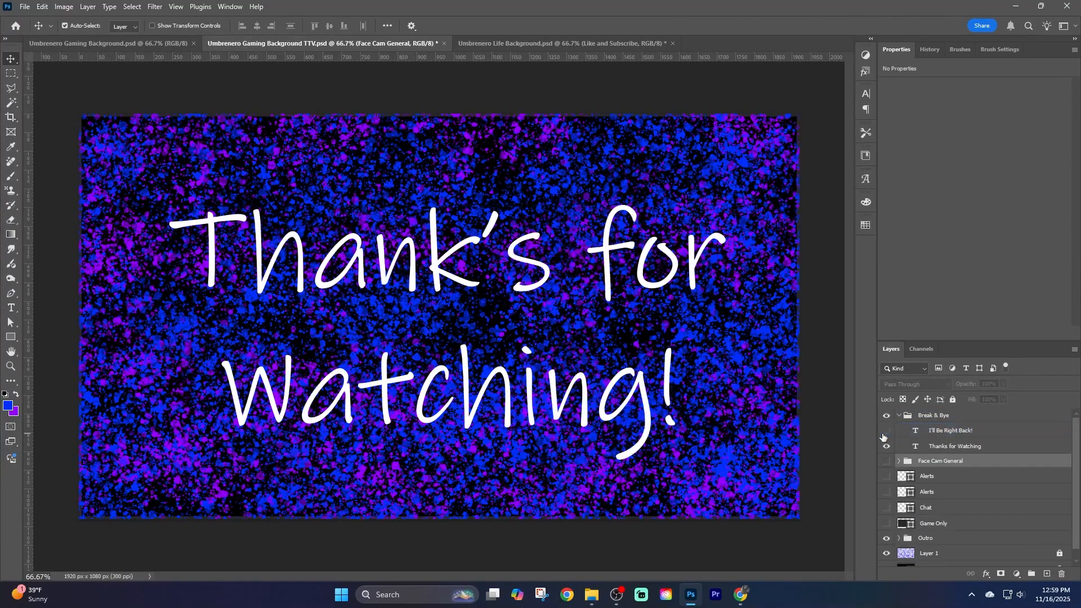
Add an Outer Glow effect to the Thanks for Watching text layer.
click(953, 445)
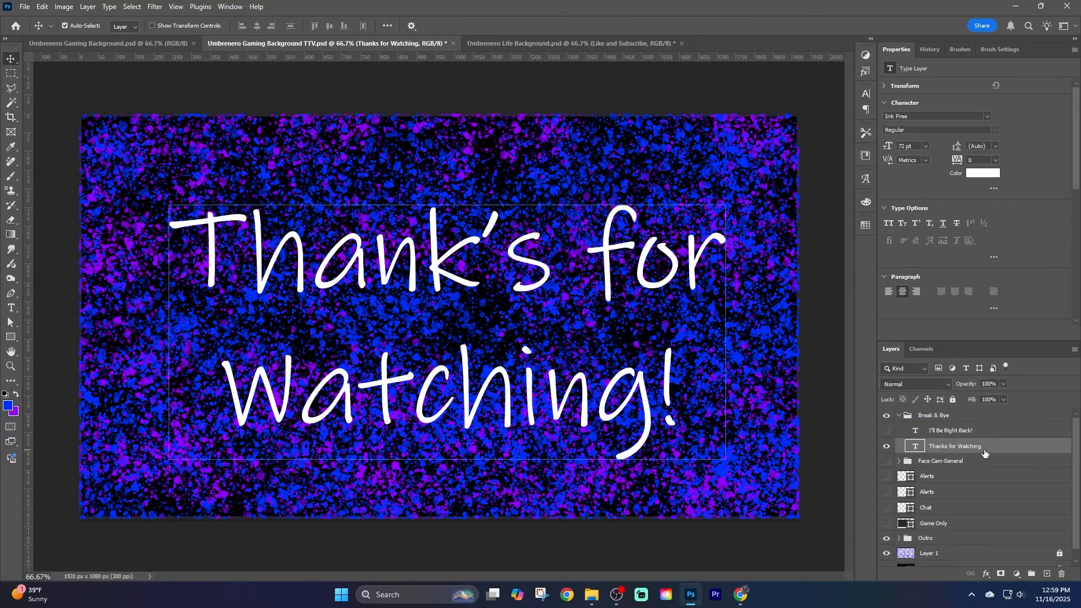
key(h)
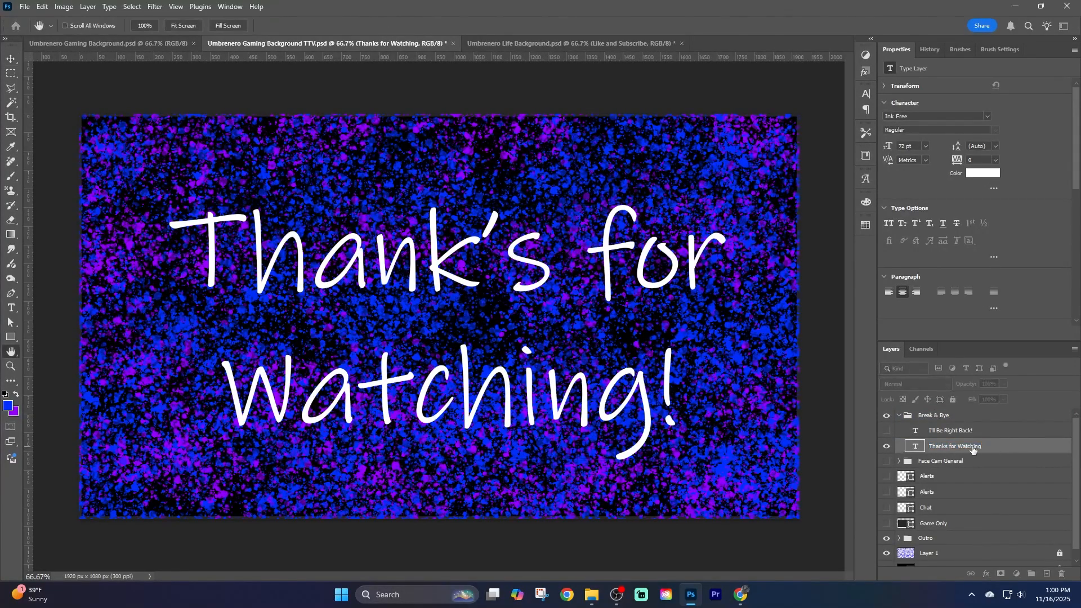
double_click(1008, 446)
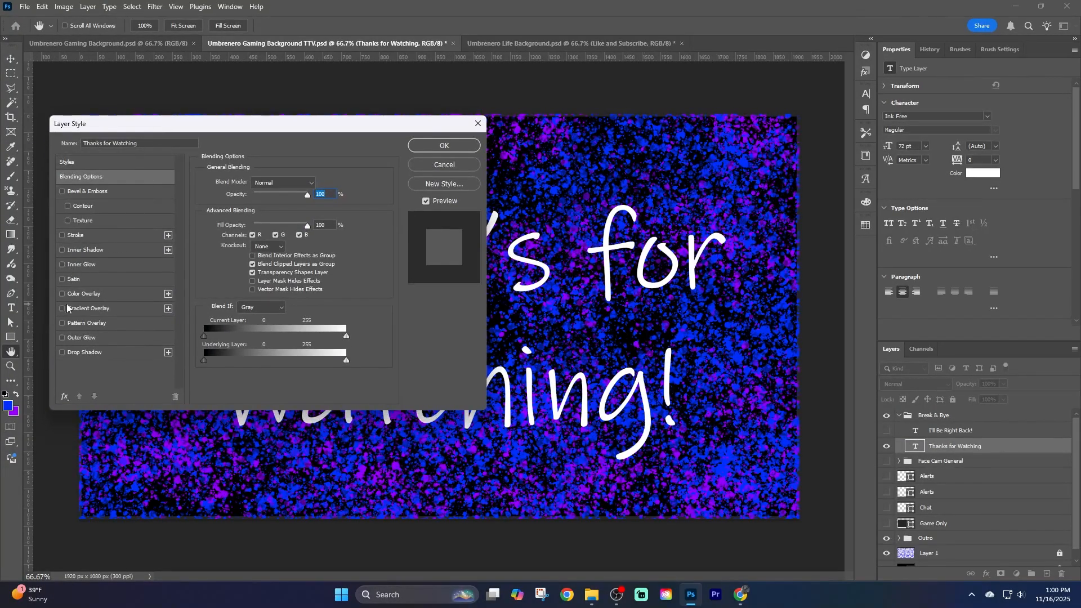
click(75, 339)
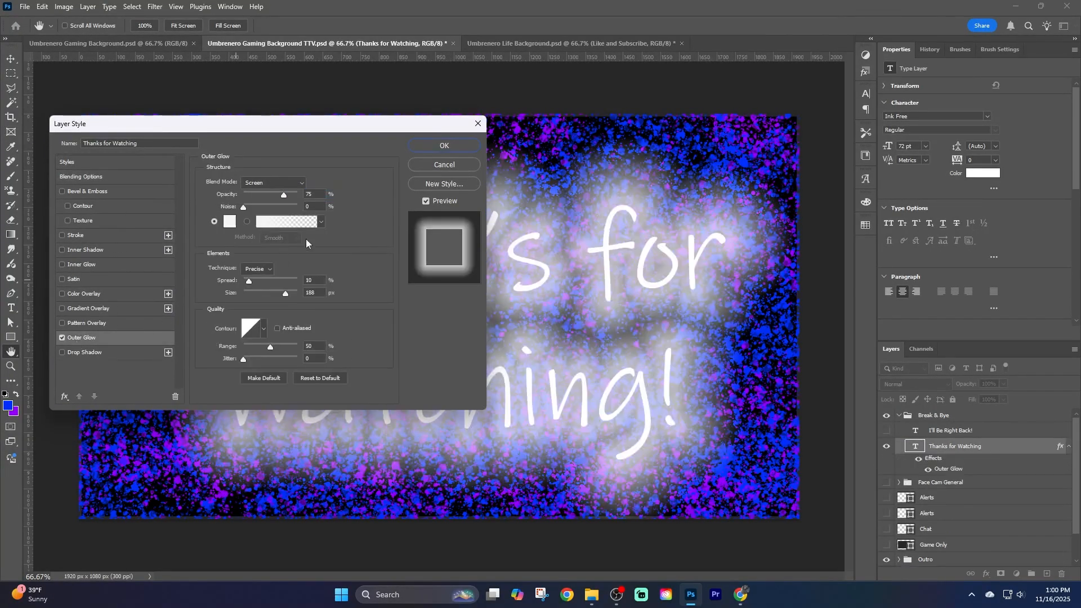
click(232, 220)
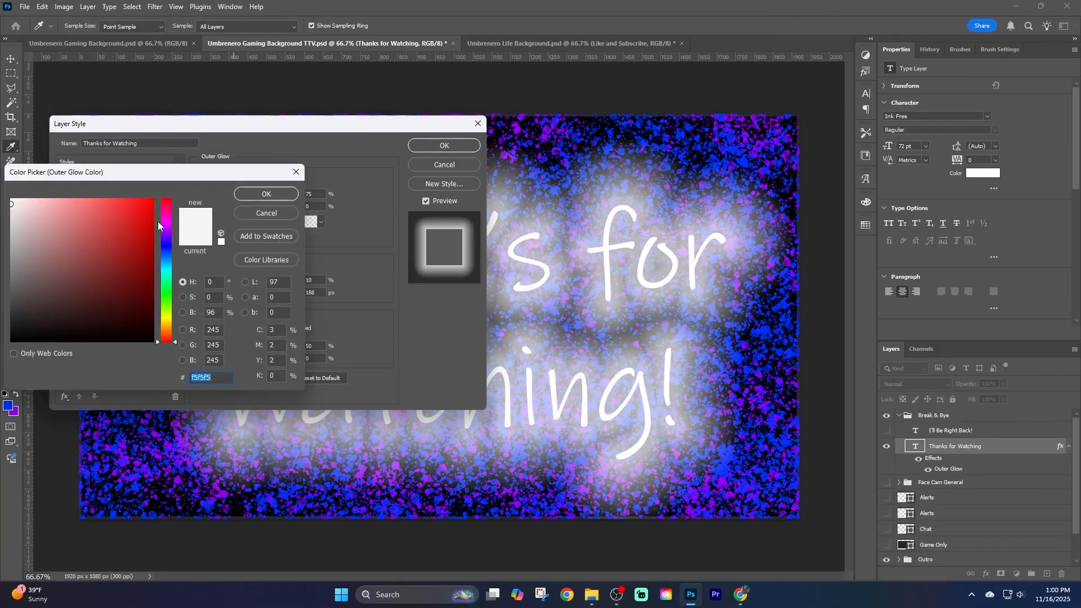
click(273, 213)
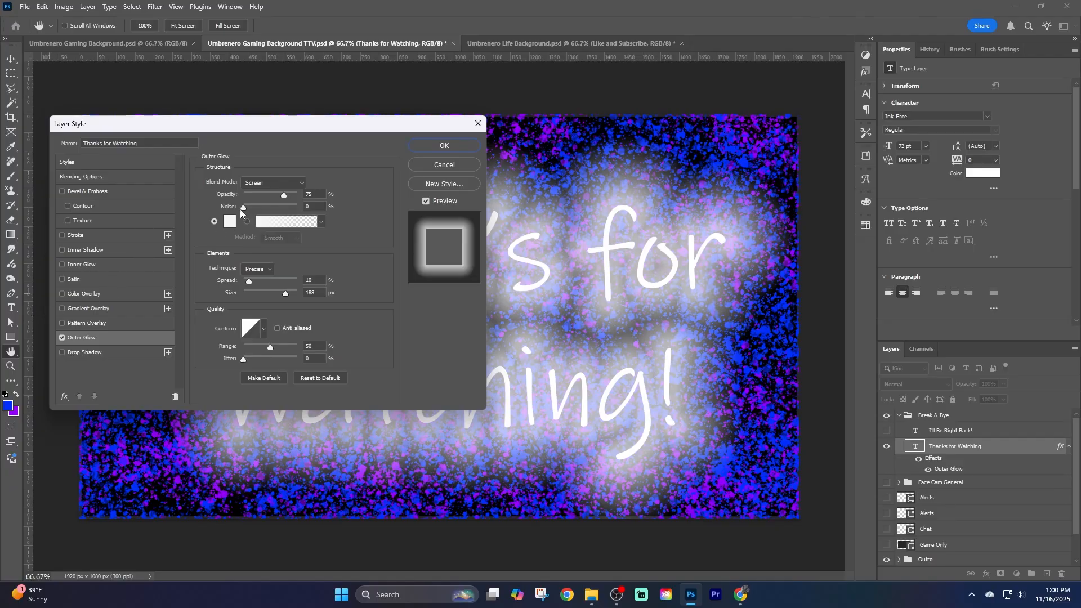
Set the Thanks for Watching outer glow color to purple ae00ff.
click(229, 221)
drag(167, 229, 169, 230)
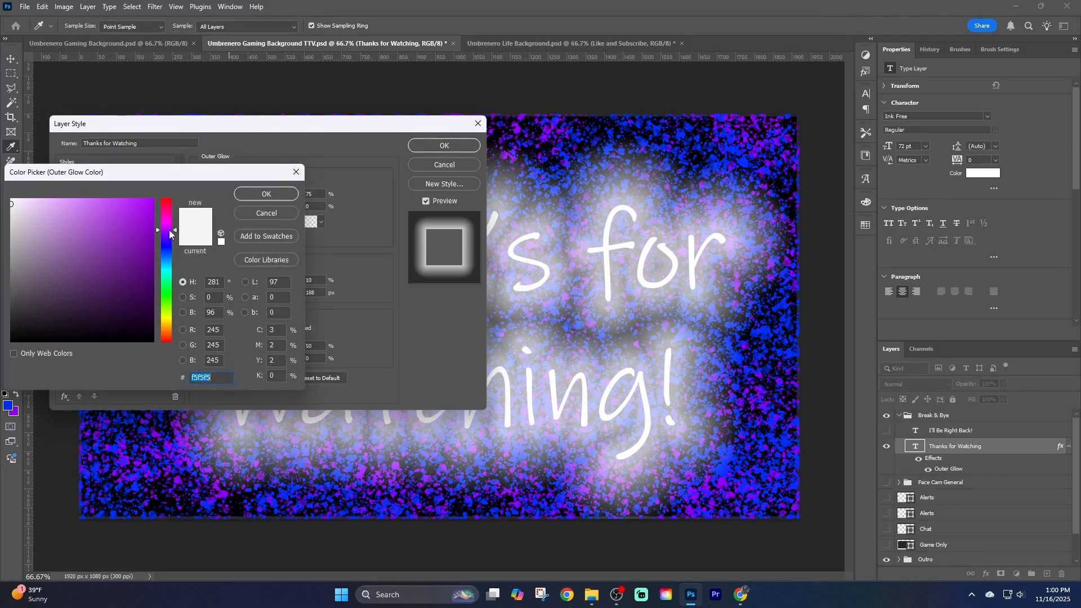
click(153, 199)
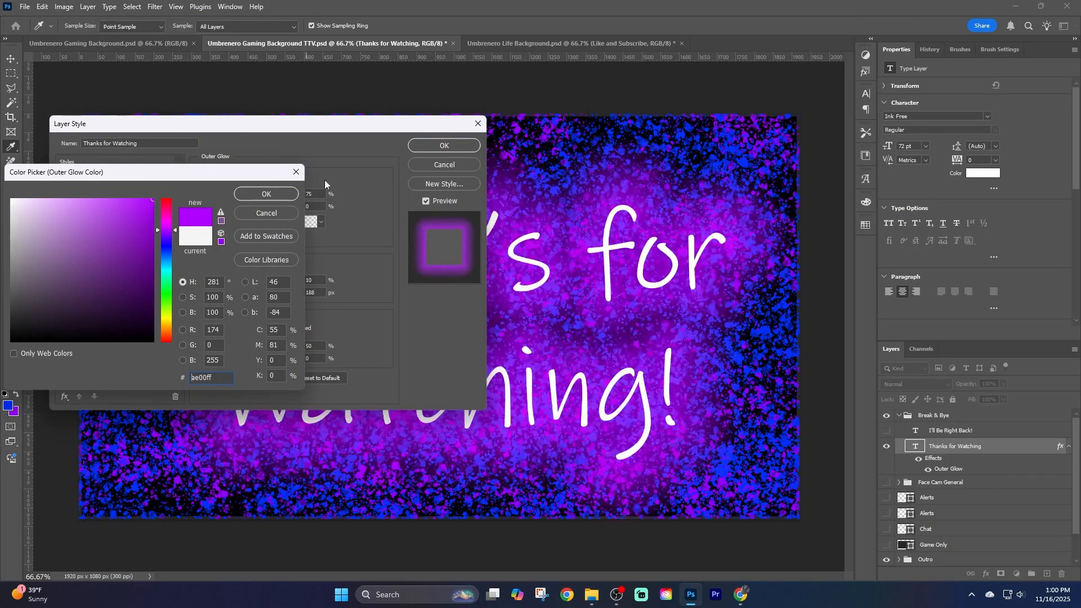
click(292, 197)
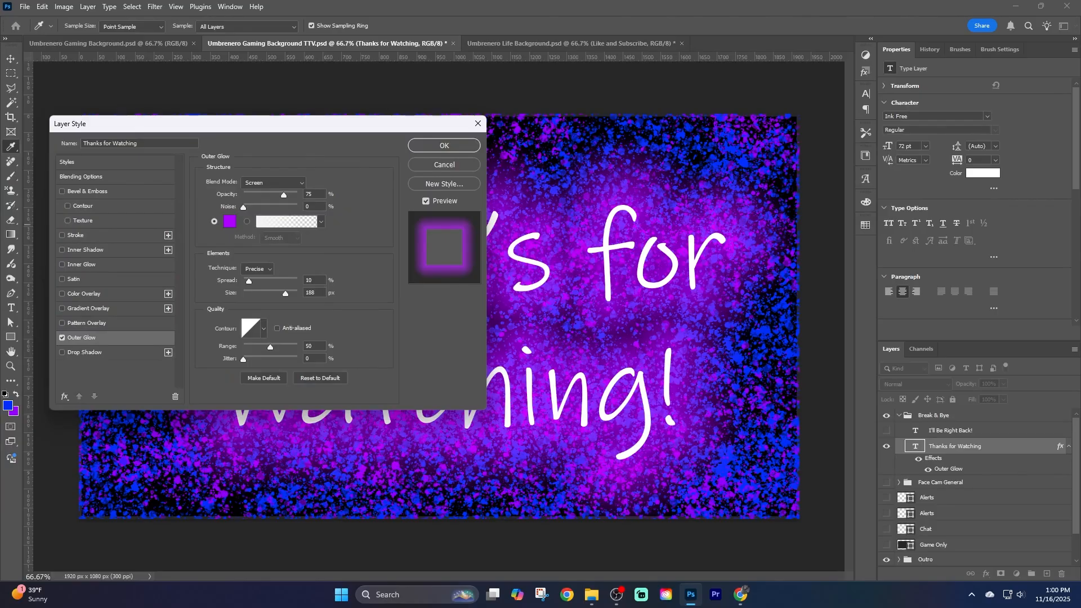
key(Return)
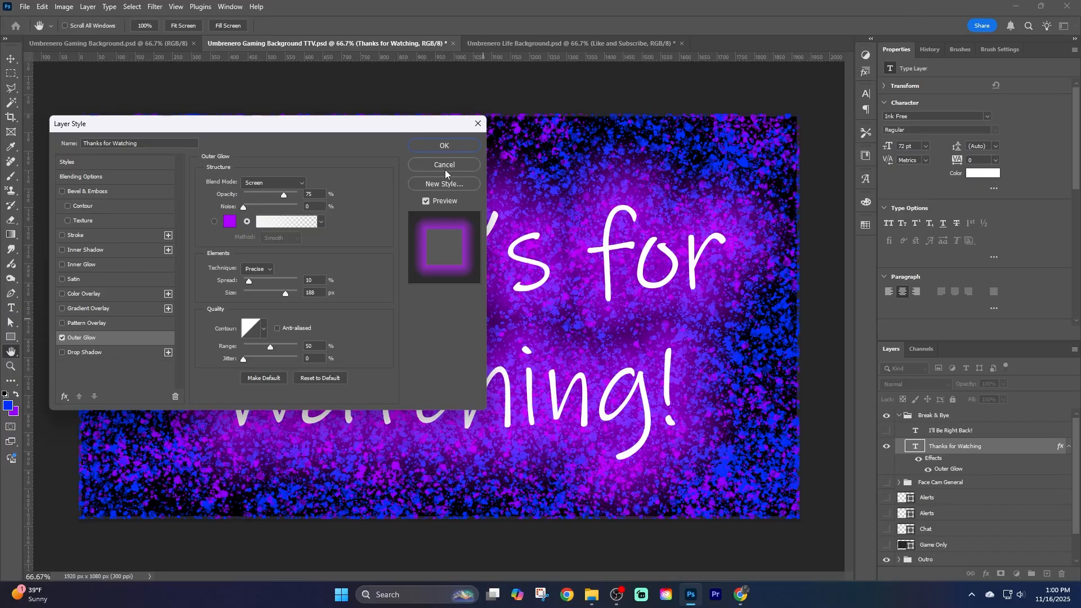
Reduce the Thanks for Watching outer glow opacity to 50% and apply the layer style.
mouse_move(284, 195)
mouse_down()
mouse_move(301, 193)
mouse_move(263, 194)
mouse_up()
drag(366, 126, 553, 130)
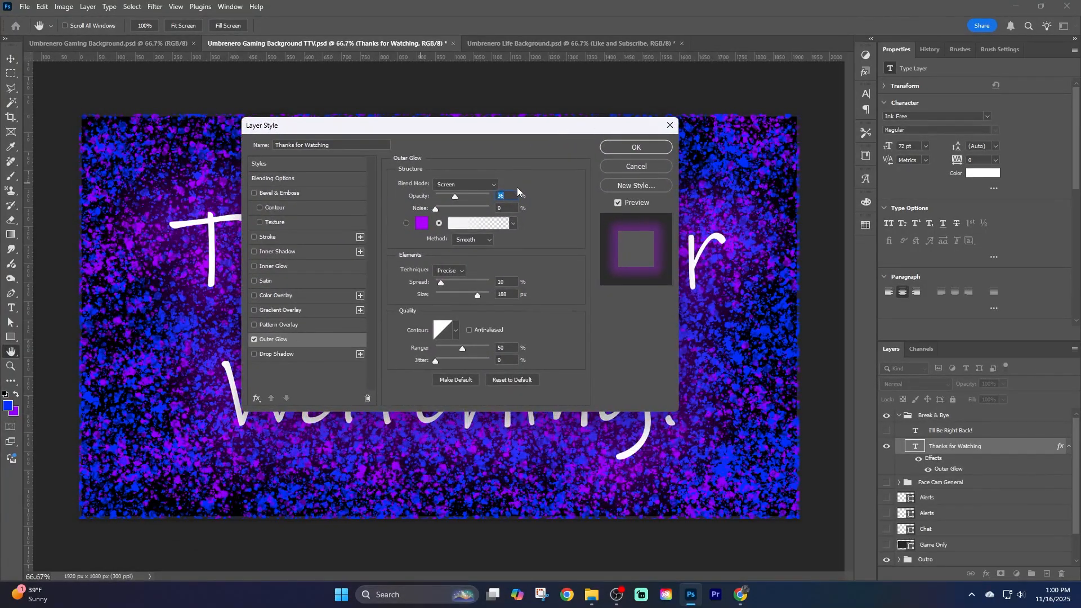
text(50)
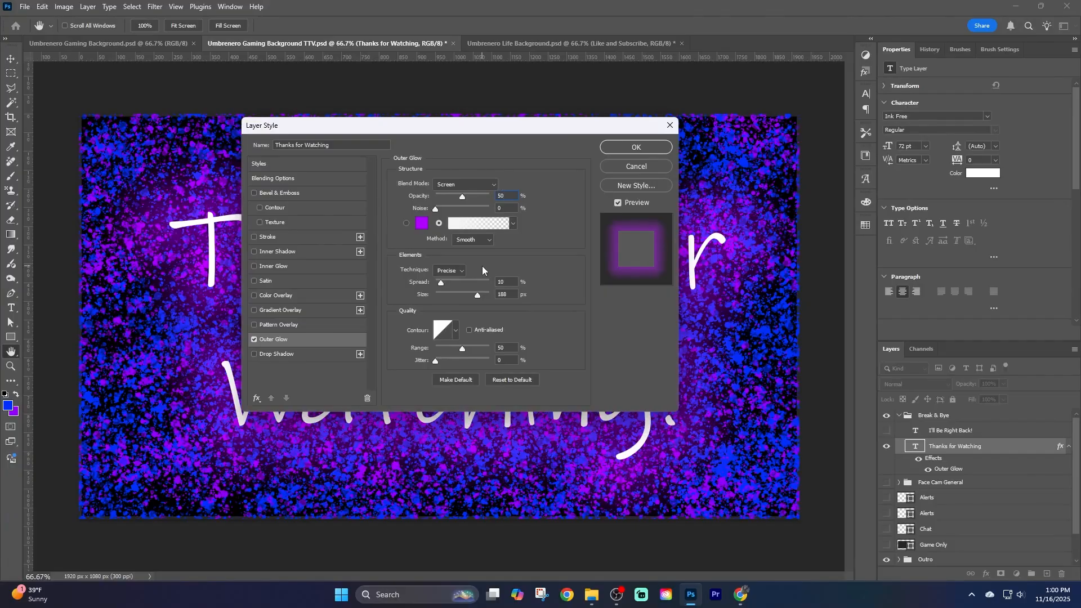
key(Return)
click(638, 147)
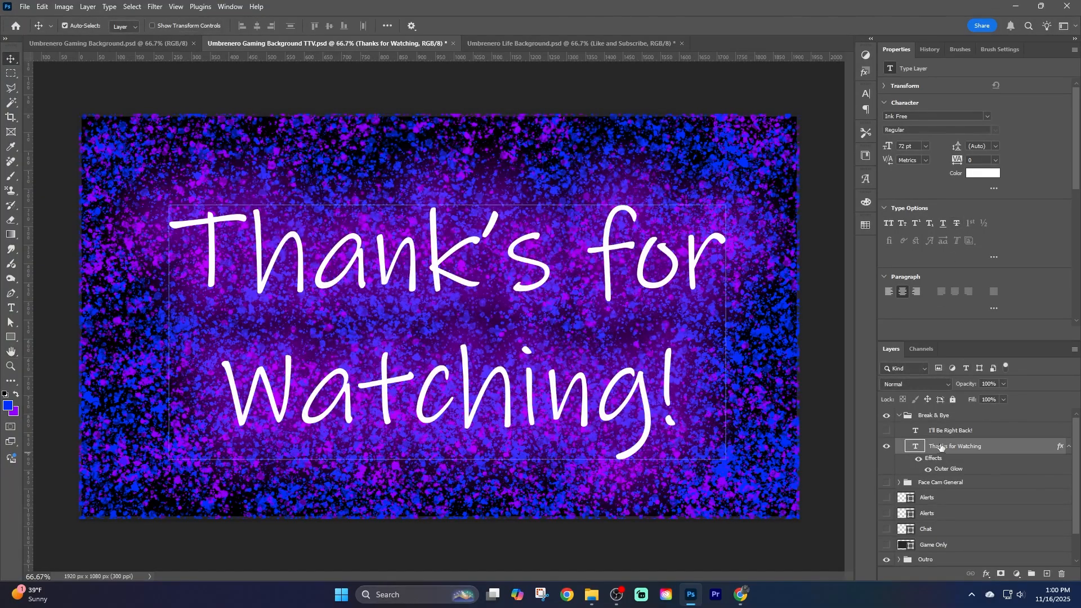
Look up the hex code of the Chat Box stroke color in the Face Cam General group, leaving the group hidden.
click(887, 483)
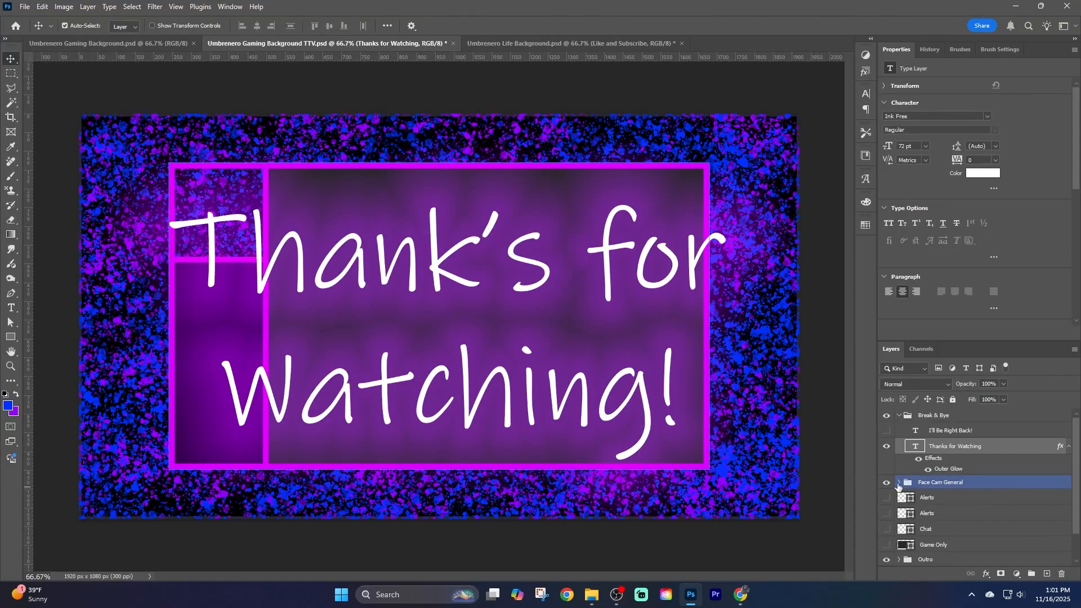
click(899, 483)
click(923, 498)
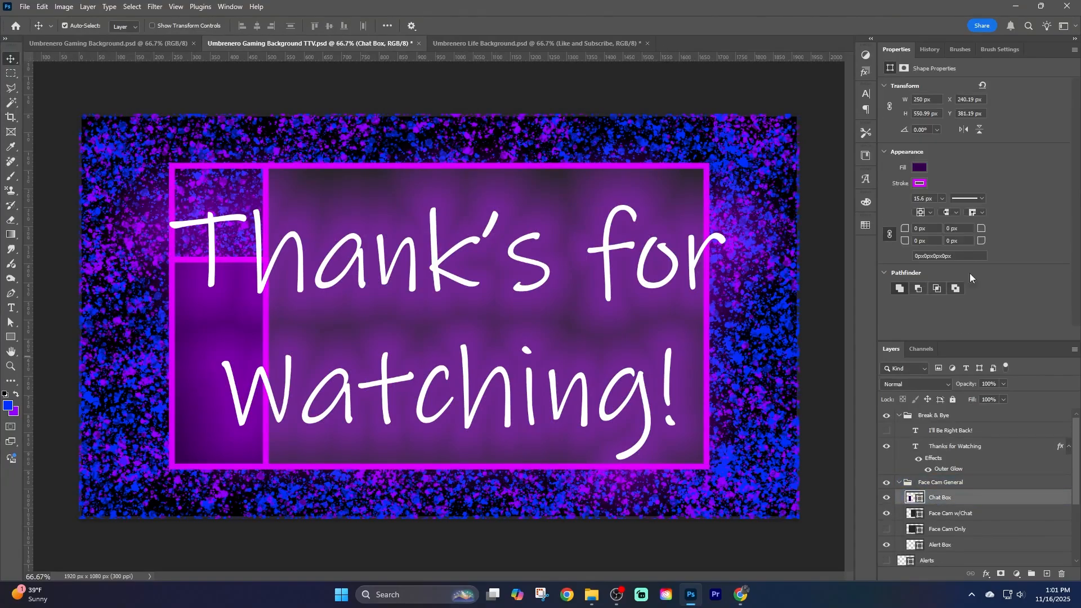
click(919, 183)
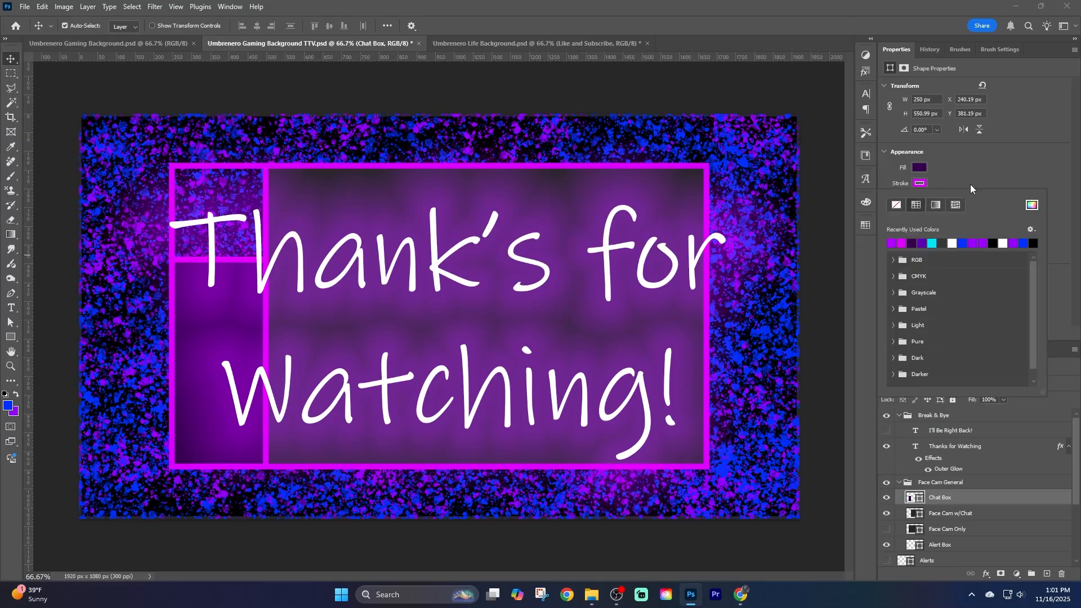
click(1033, 206)
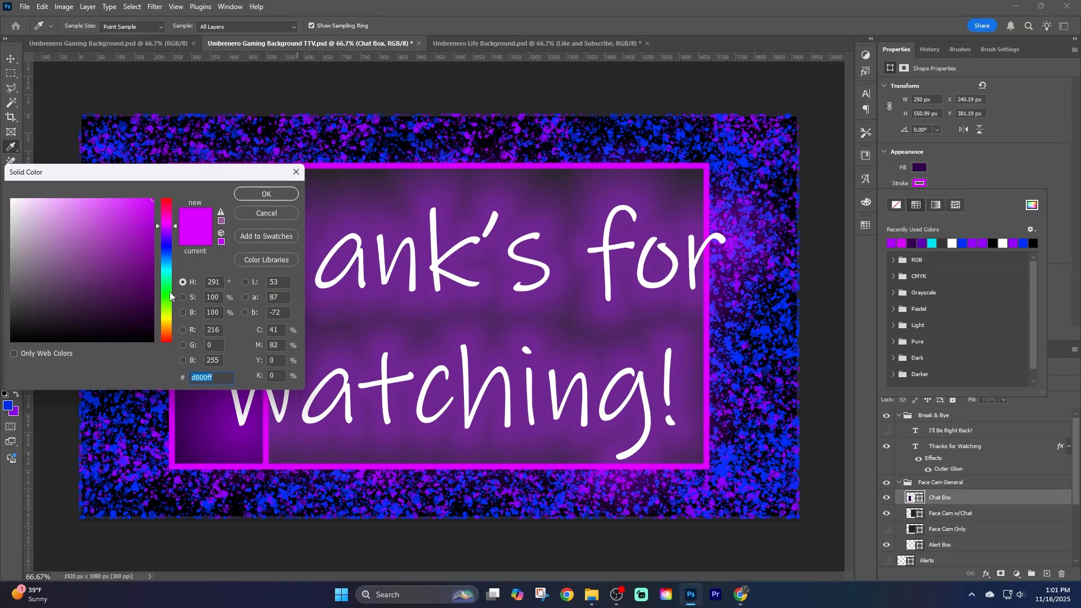
click(267, 213)
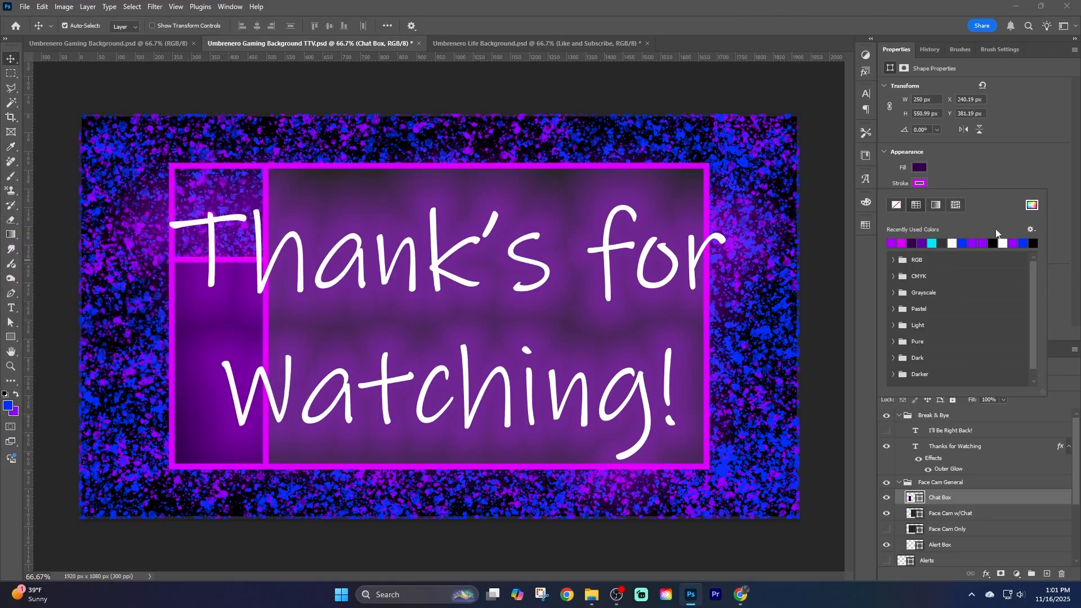
click(981, 172)
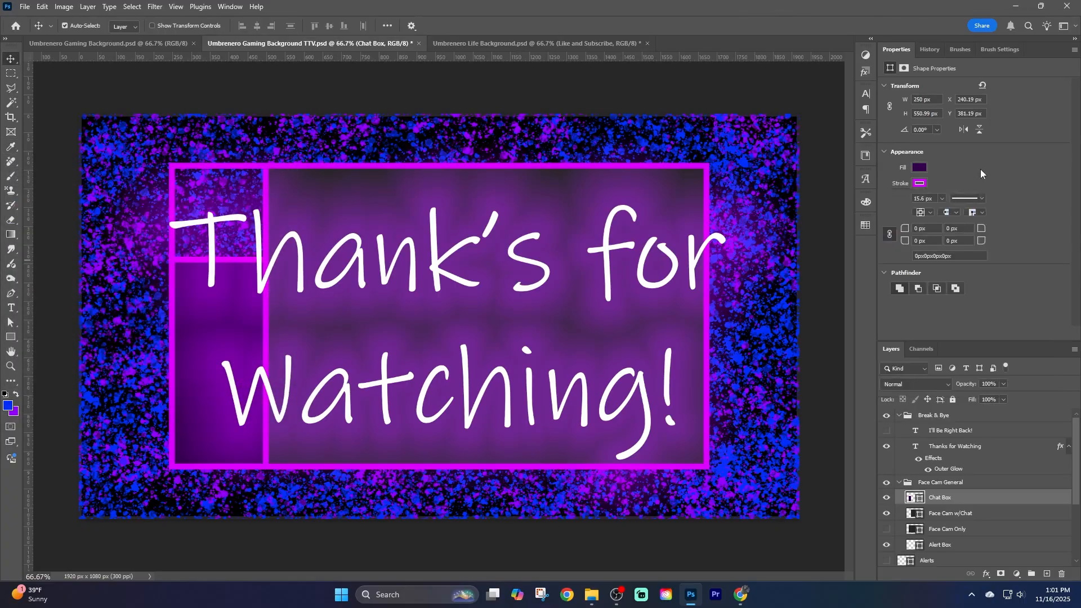
click(887, 482)
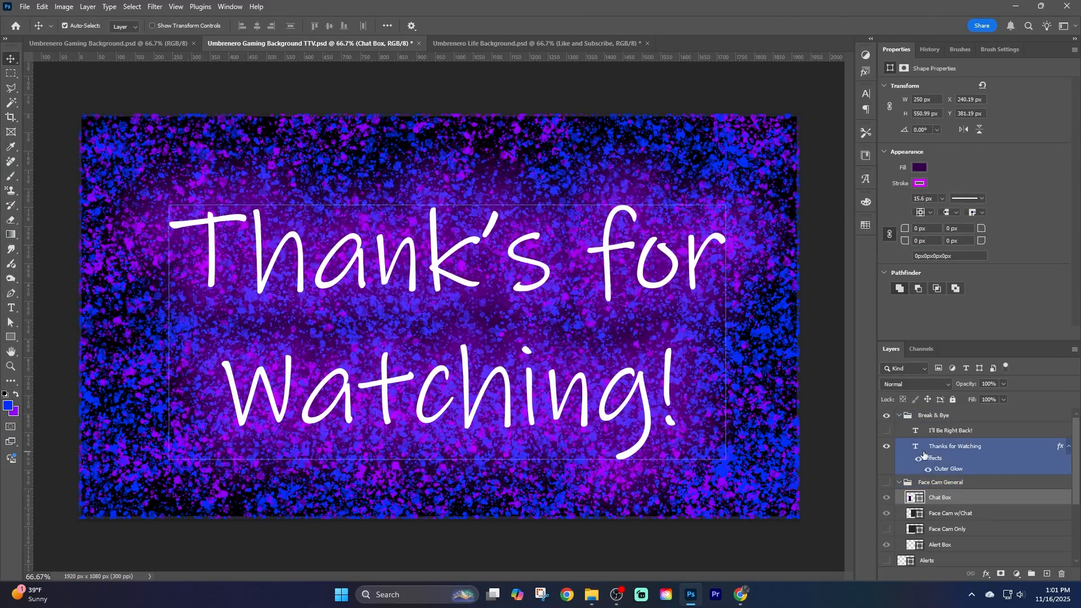
Change the Thanks for Watching outer glow color to magenta d800ff and apply it.
double_click(955, 468)
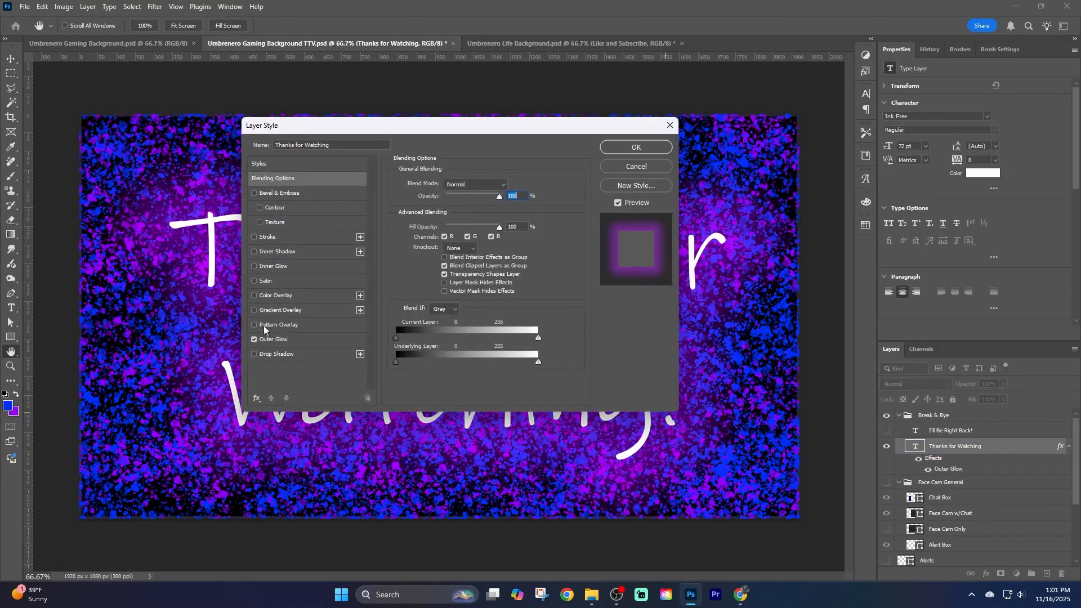
click(285, 340)
click(422, 225)
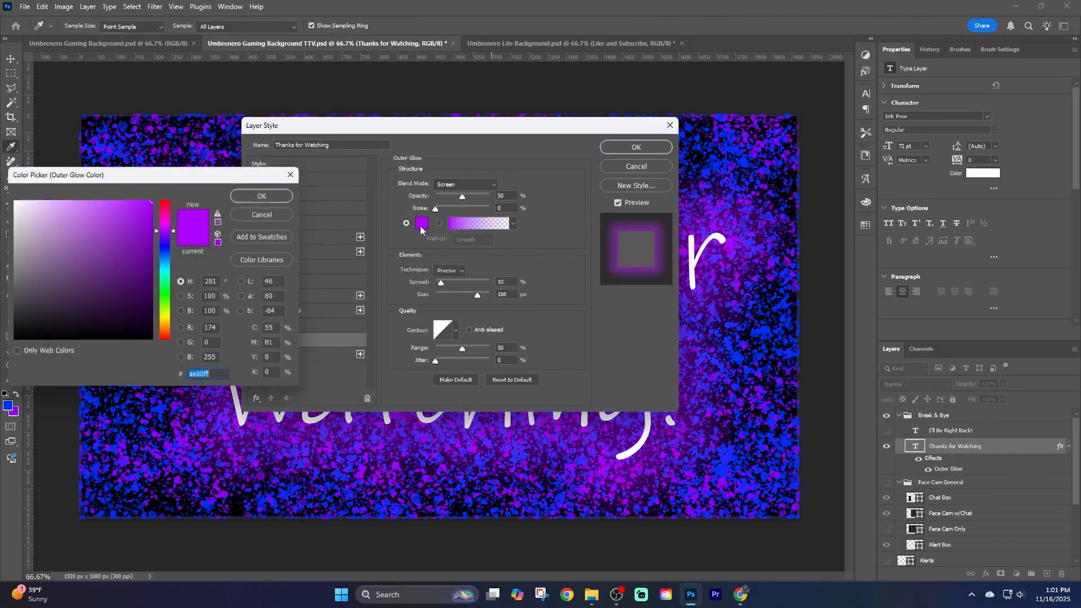
text(d600ff)
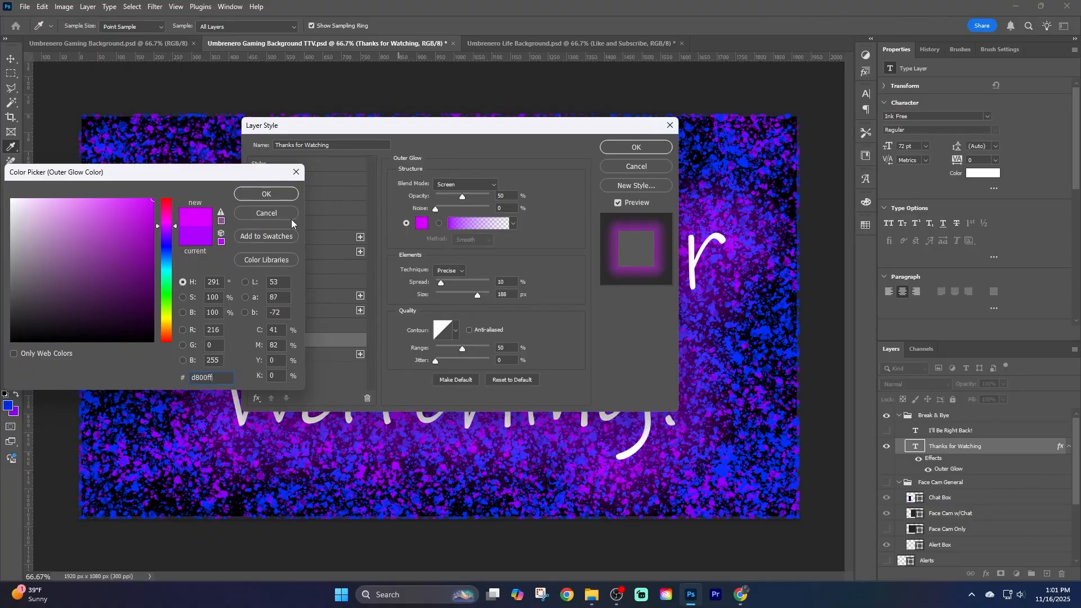
click(278, 193)
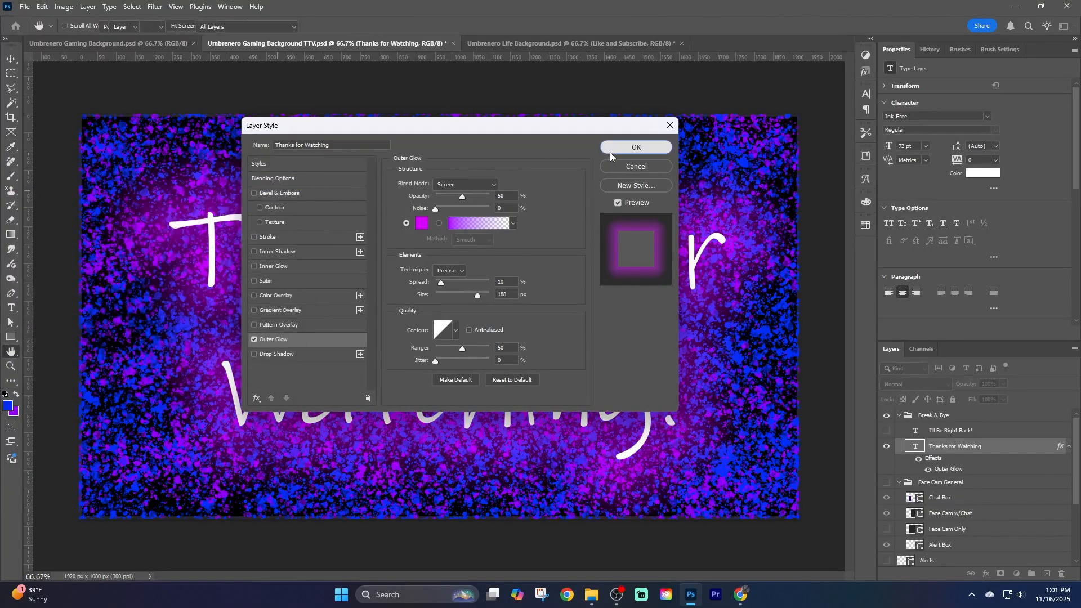
click(608, 147)
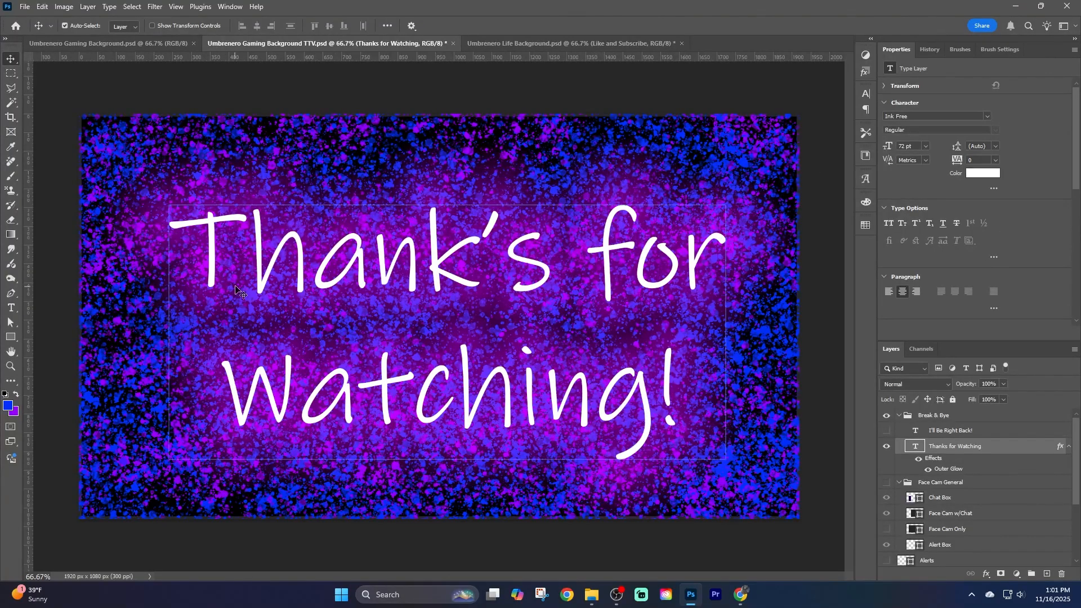
Remove the apostrophe from the canvas text so it reads "Thanks for Watching!".
double_click(505, 242)
click(505, 242)
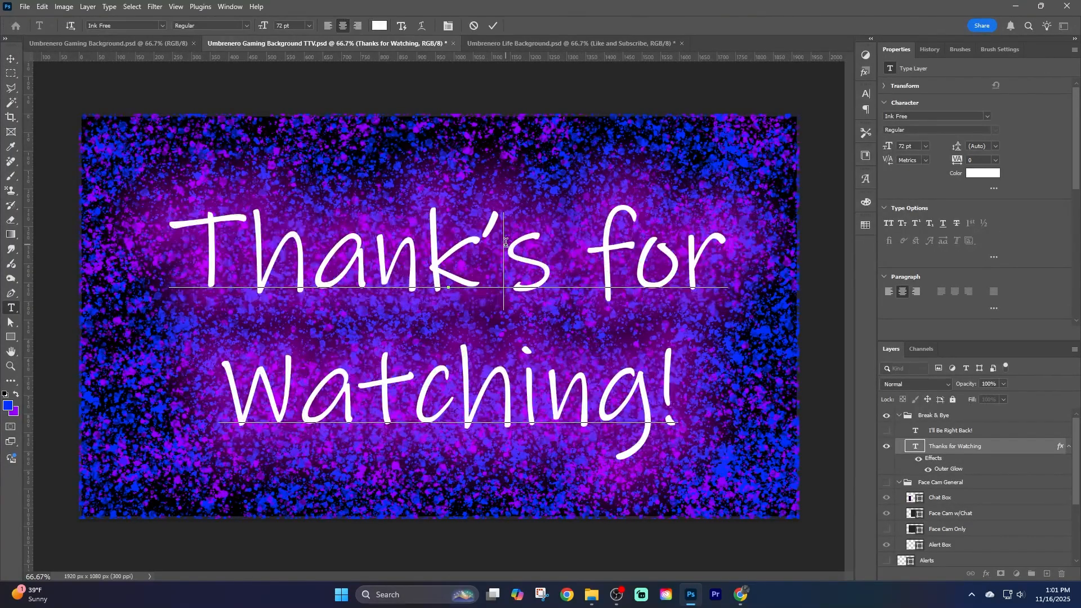
key(BackSpace)
key(ctrl+Return)
key(v)
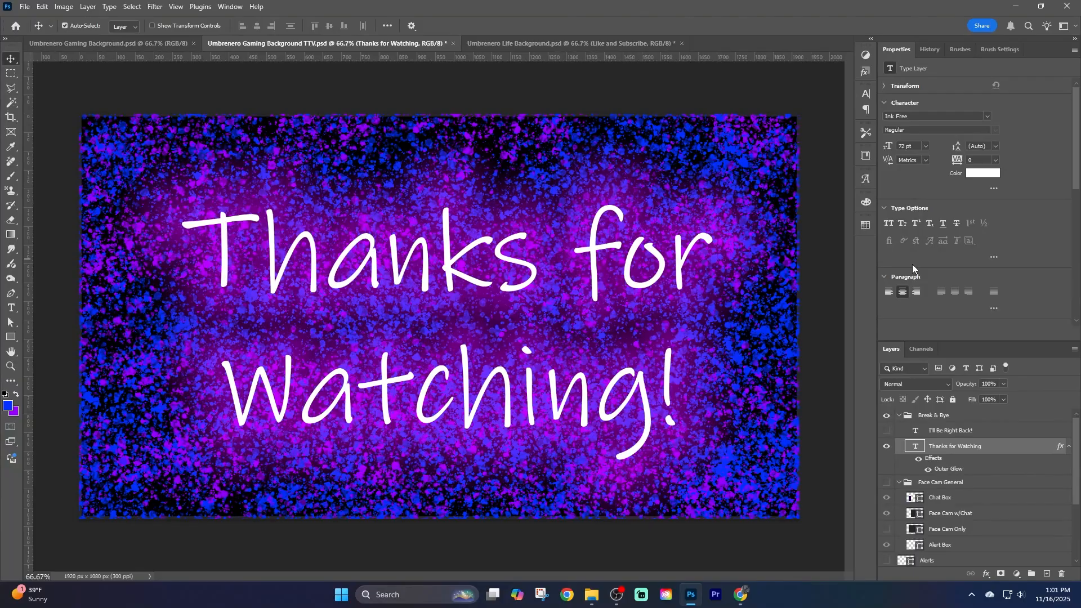
Export the Thanks for Watching screen as a 1920 x 1080 px PNG.
key(ctrl+alt+shift+w)
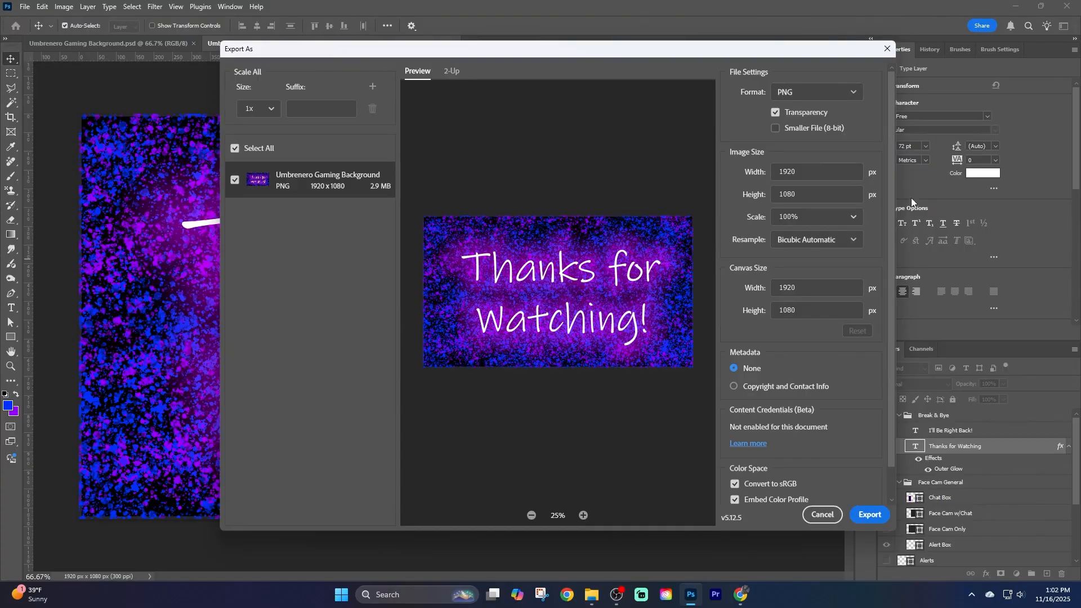
click(879, 517)
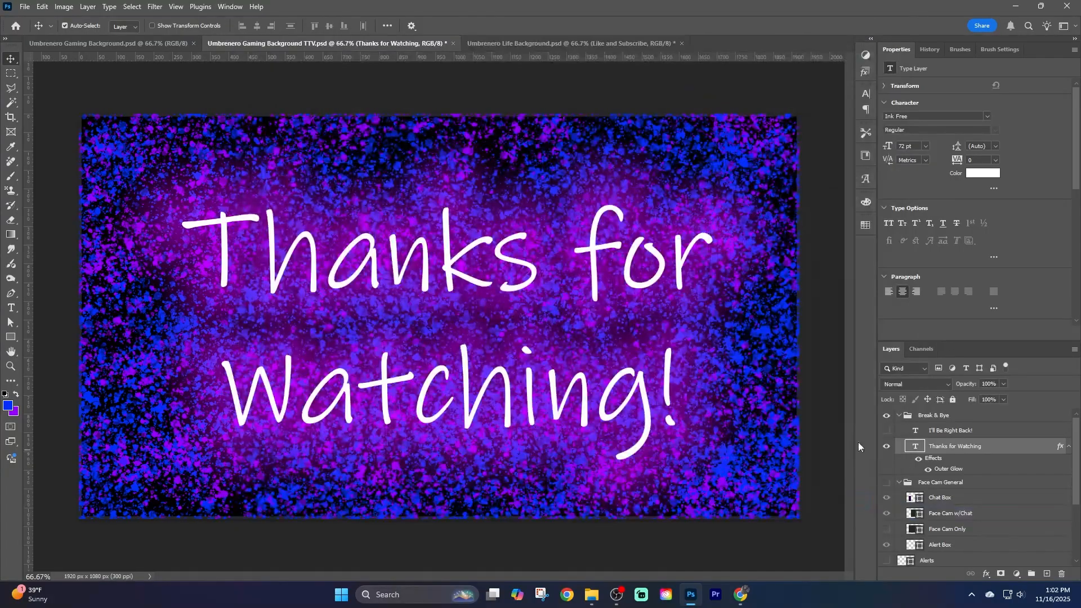
Show I'll Be Right Back! in place of Thanks for Watching and give it the same magenta Outer Glow at 50% opacity.
click(887, 446)
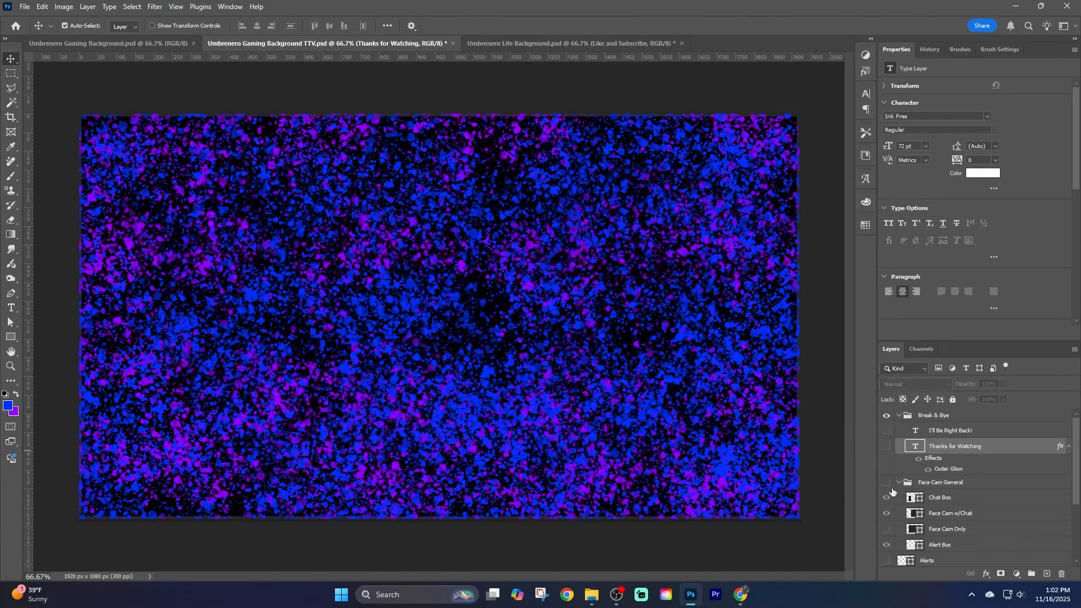
click(886, 430)
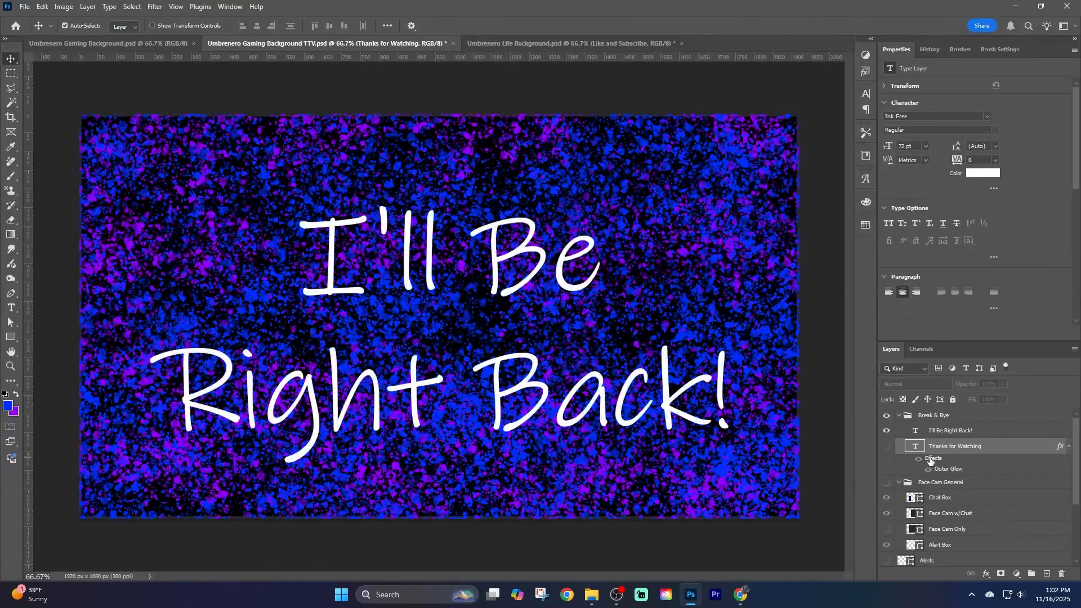
click(961, 432)
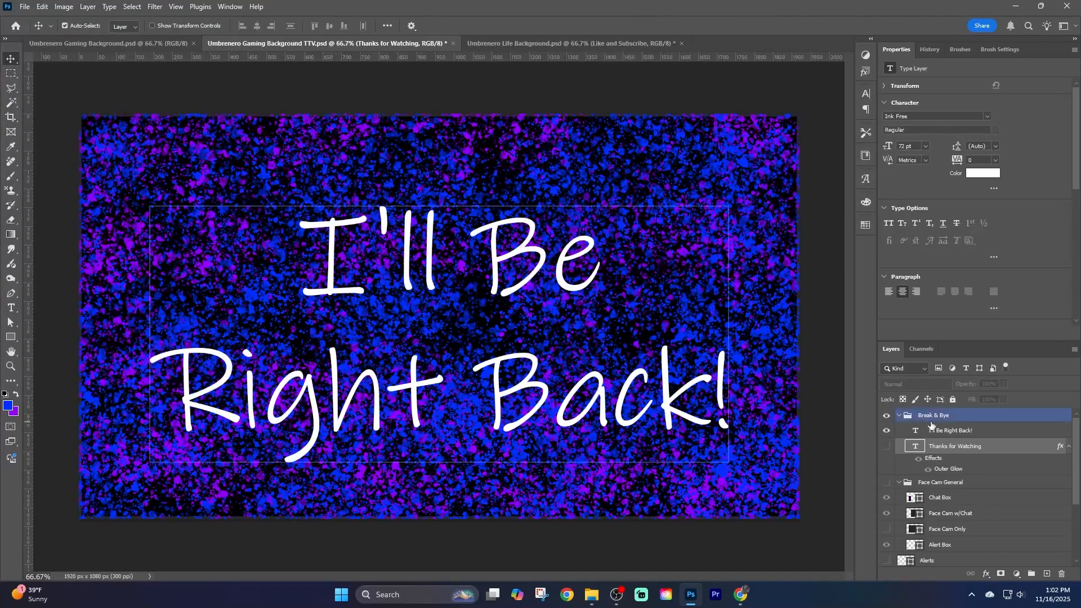
double_click(983, 436)
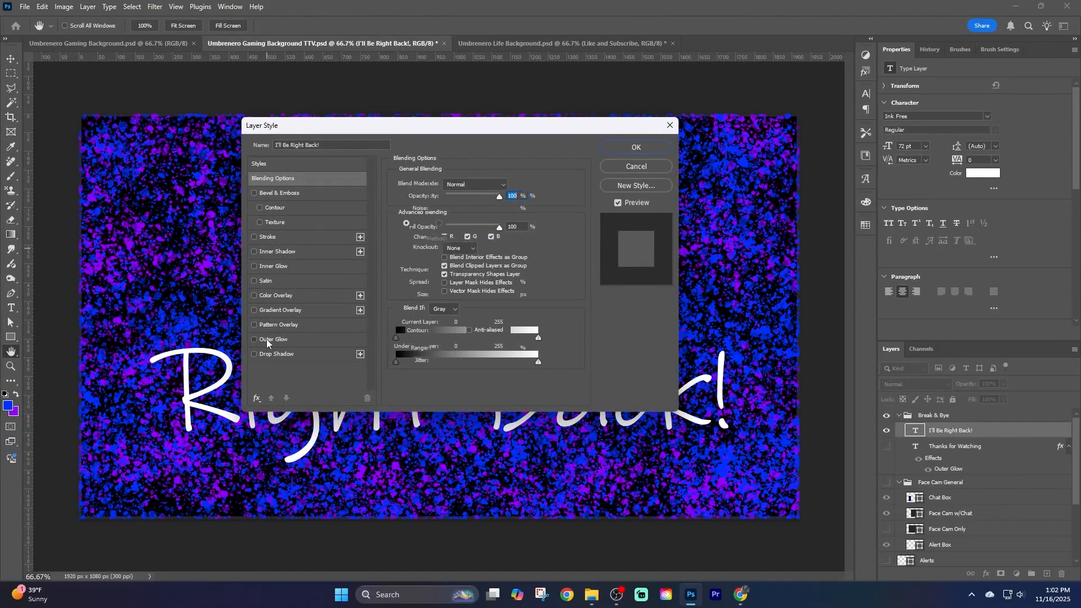
click(267, 341)
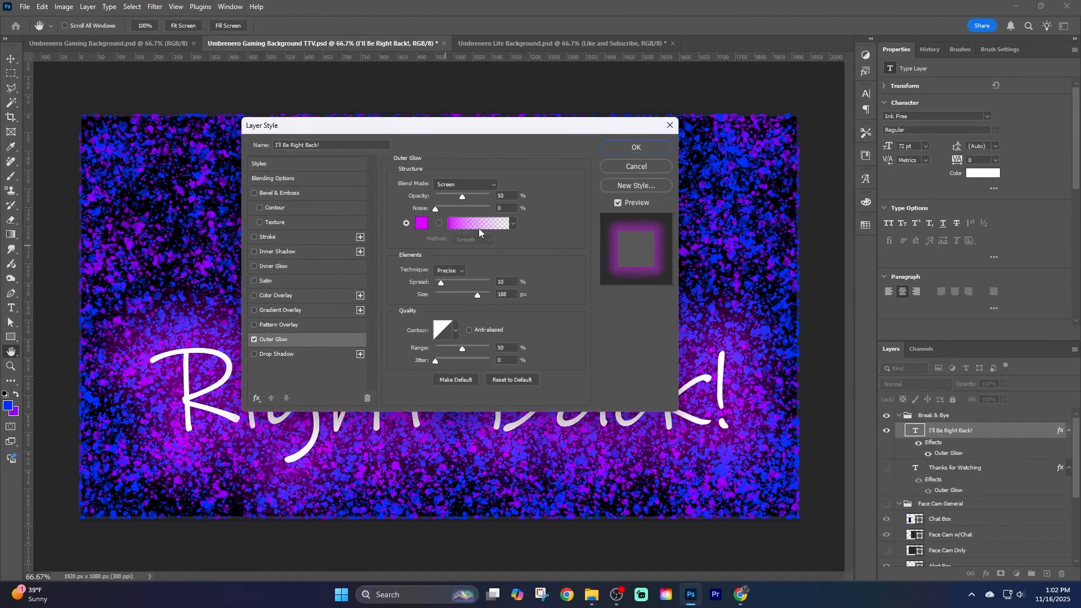
click(638, 149)
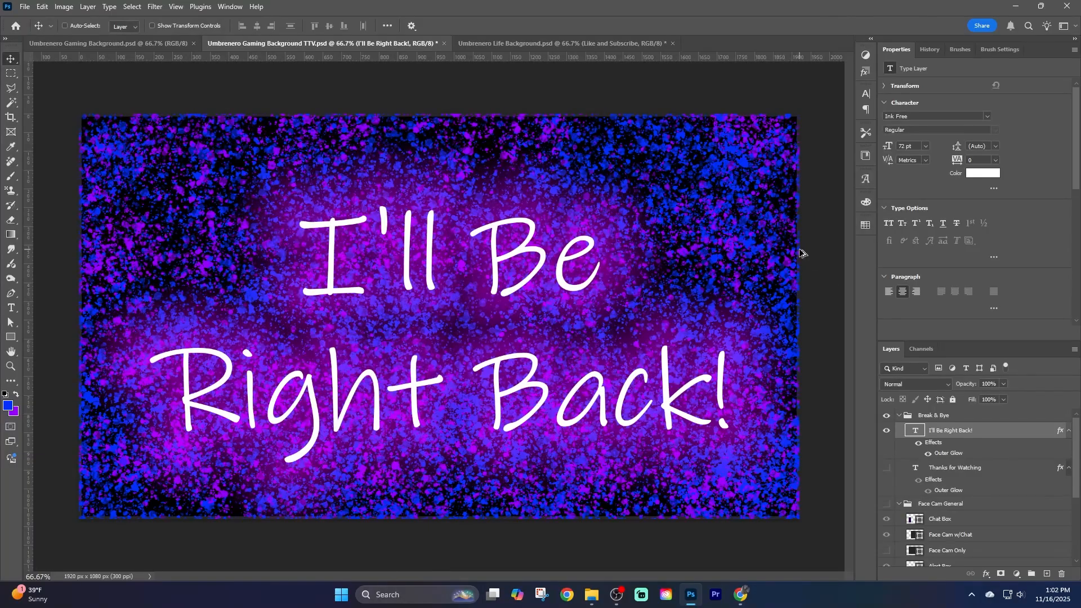
Export the I'll Be Right Back! screen as a 1920 x 1080 px PNG.
key(ctrl+alt+shift+w)
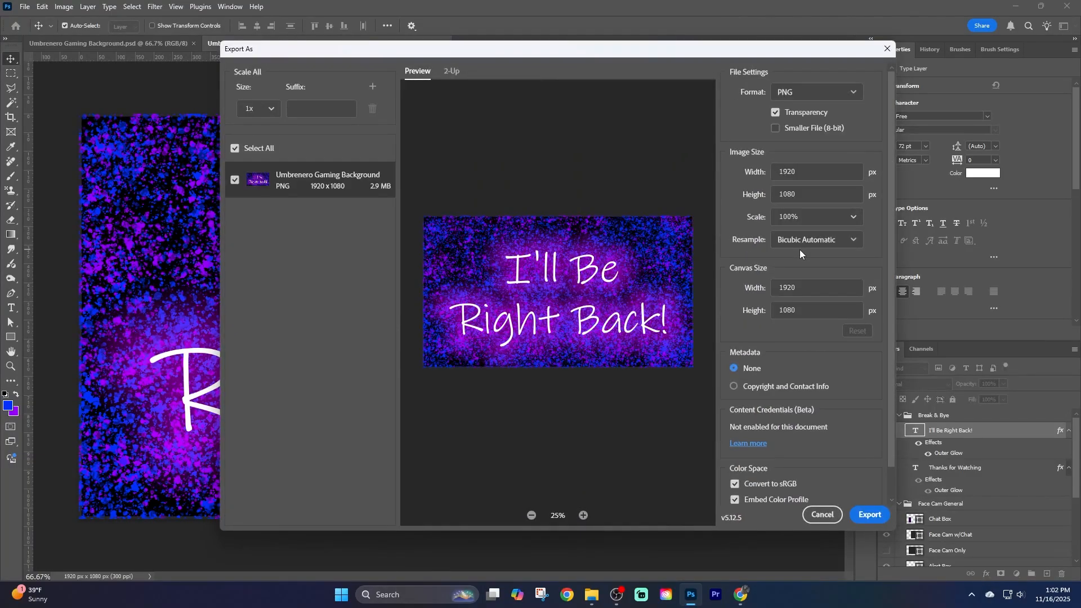
click(853, 510)
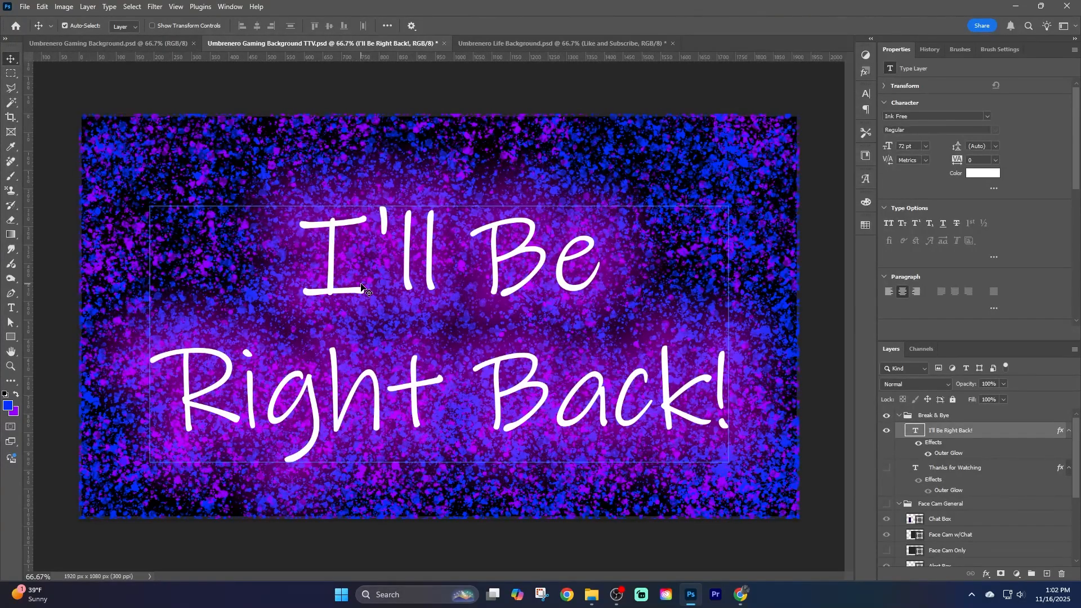
Hide the I'll Be Right Back! text and the Break & Bye group, and collapse the group.
click(887, 430)
click(887, 415)
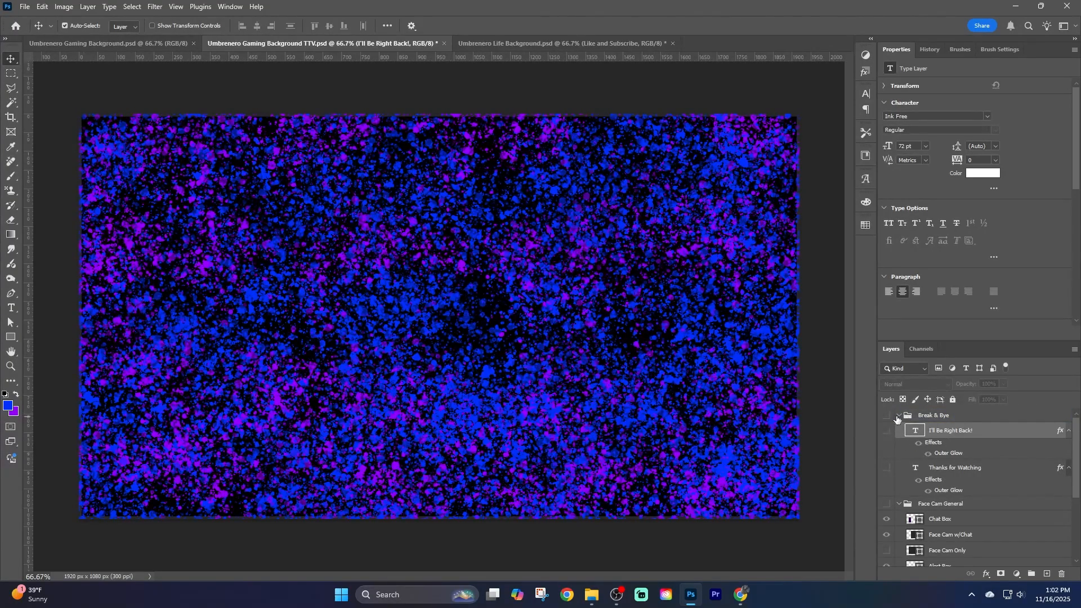
click(897, 418)
click(897, 418)
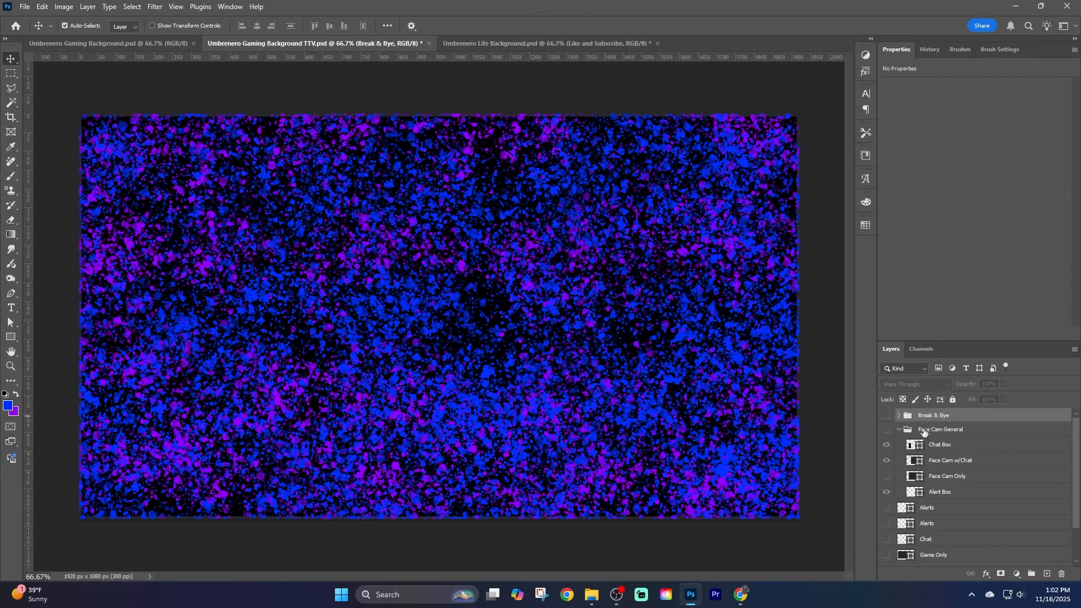
Hide the Chat Box layer inside the Face Cam General group, keep the group itself hidden and collapse it.
click(951, 444)
click(887, 445)
click(887, 444)
click(886, 430)
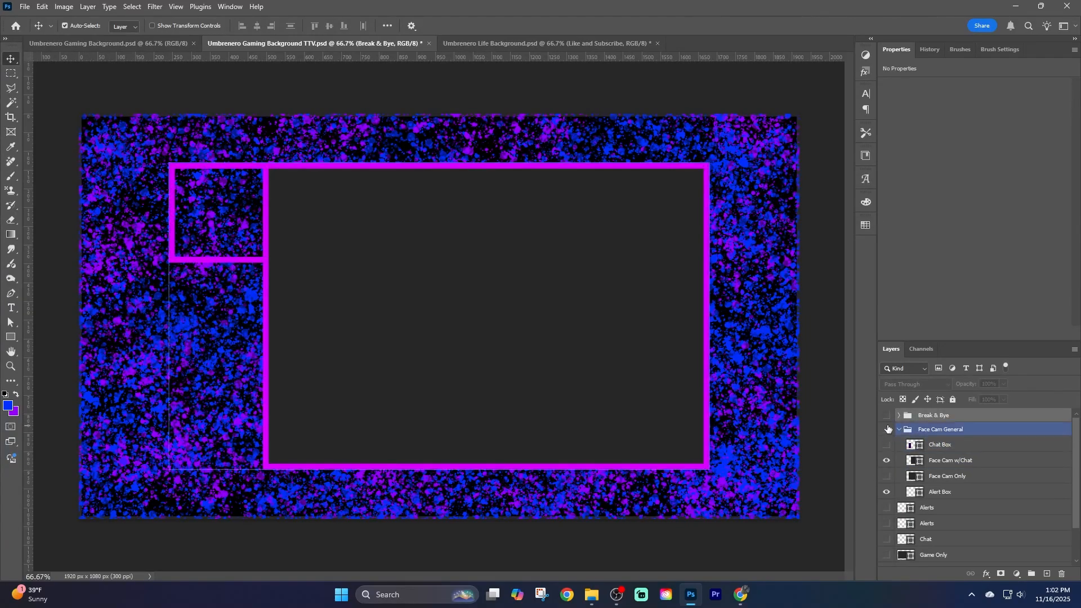
click(900, 430)
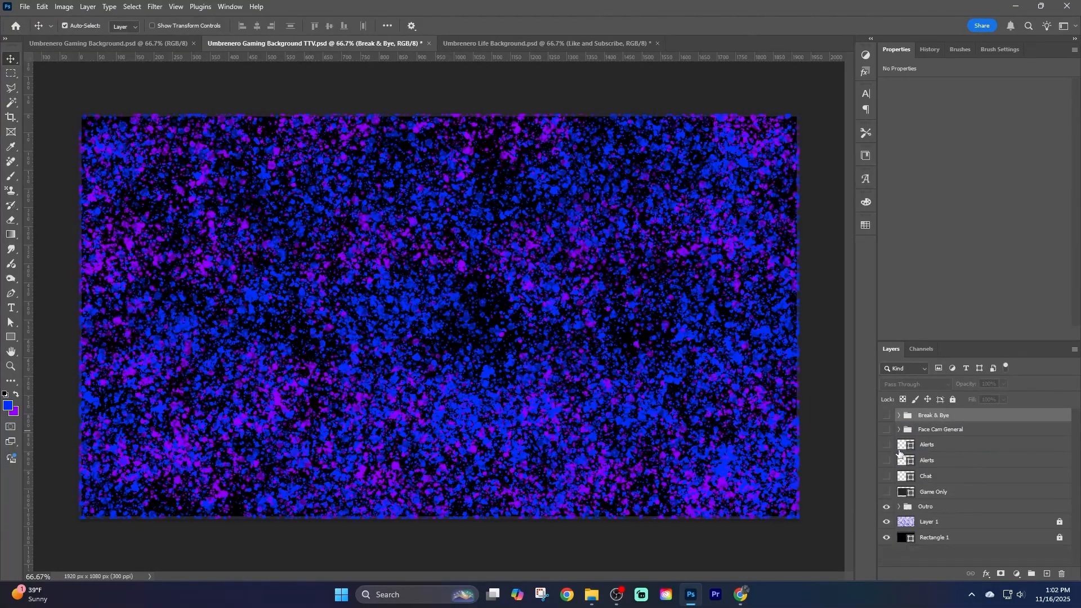
Show the Game Only, Chat and both Alerts layers on the splatter background.
click(889, 508)
click(895, 493)
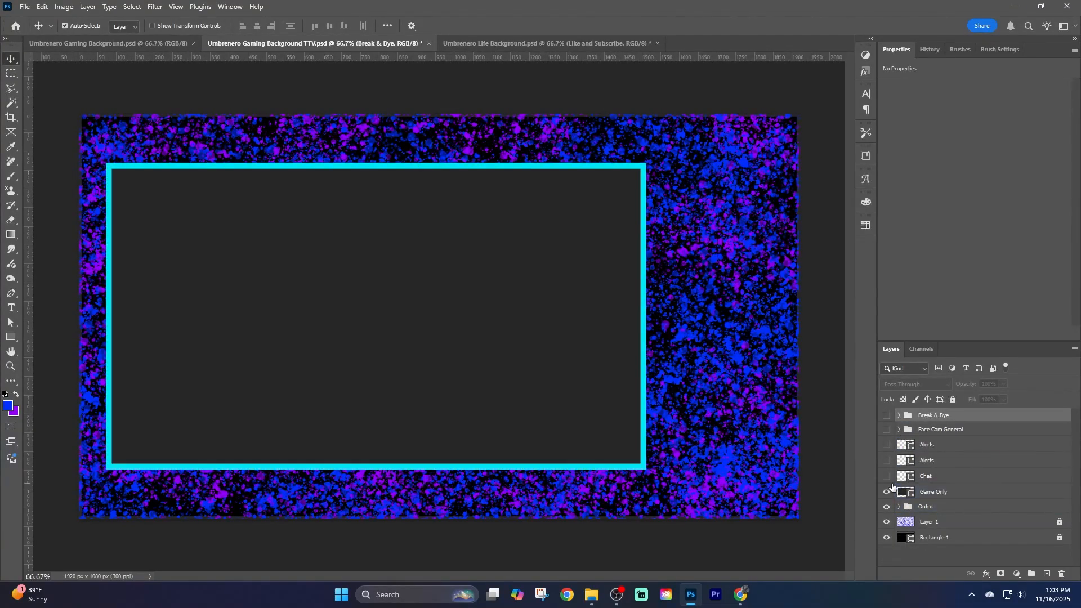
click(888, 478)
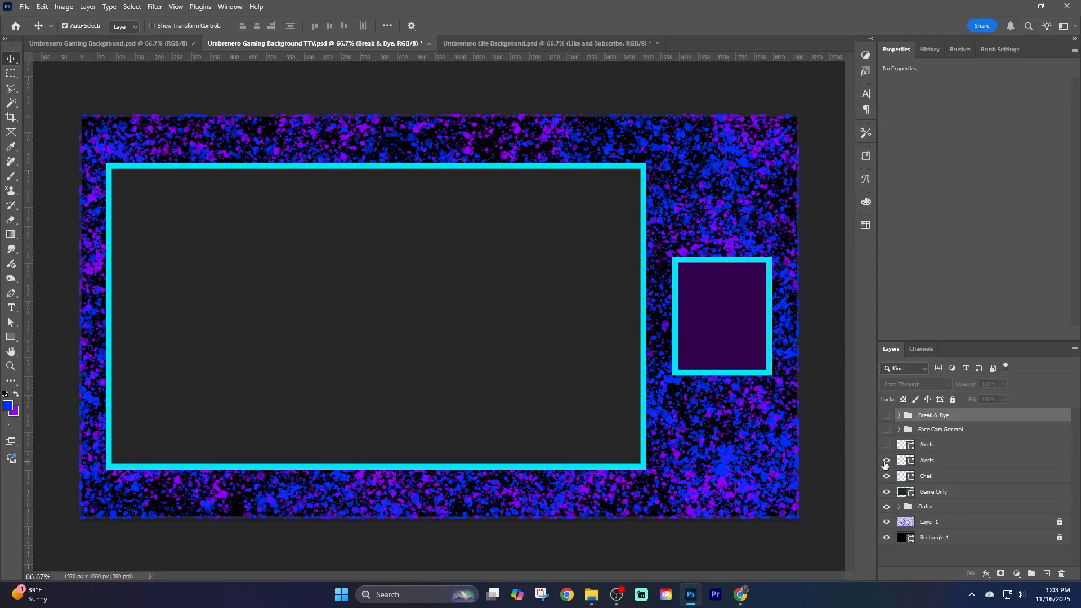
click(886, 462)
click(886, 445)
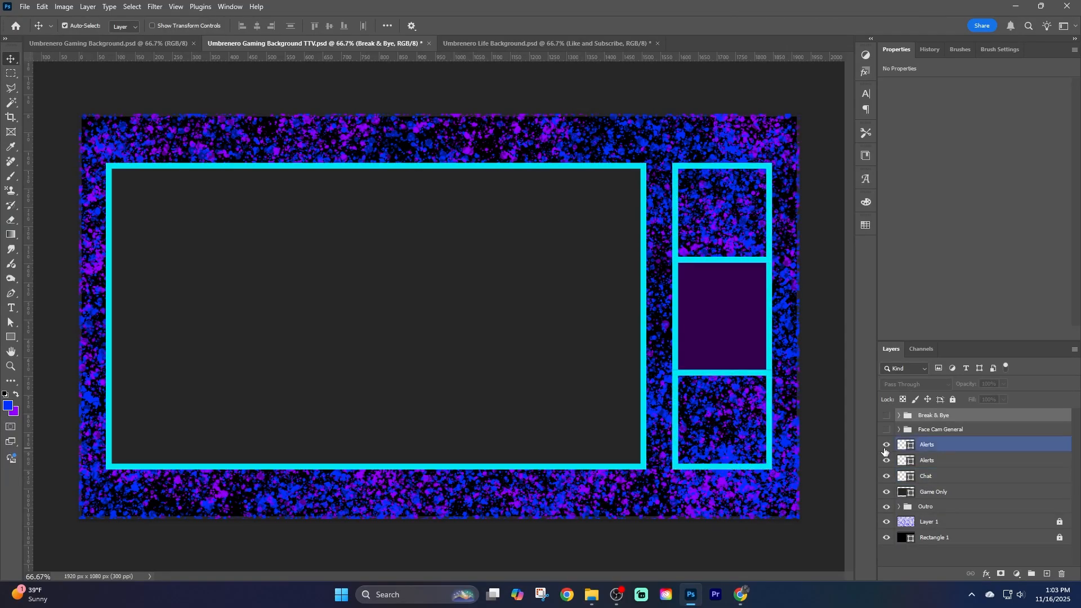
Examine which layers form the game frame, the chat box and the two alert boxes in the game layout.
click(678, 220)
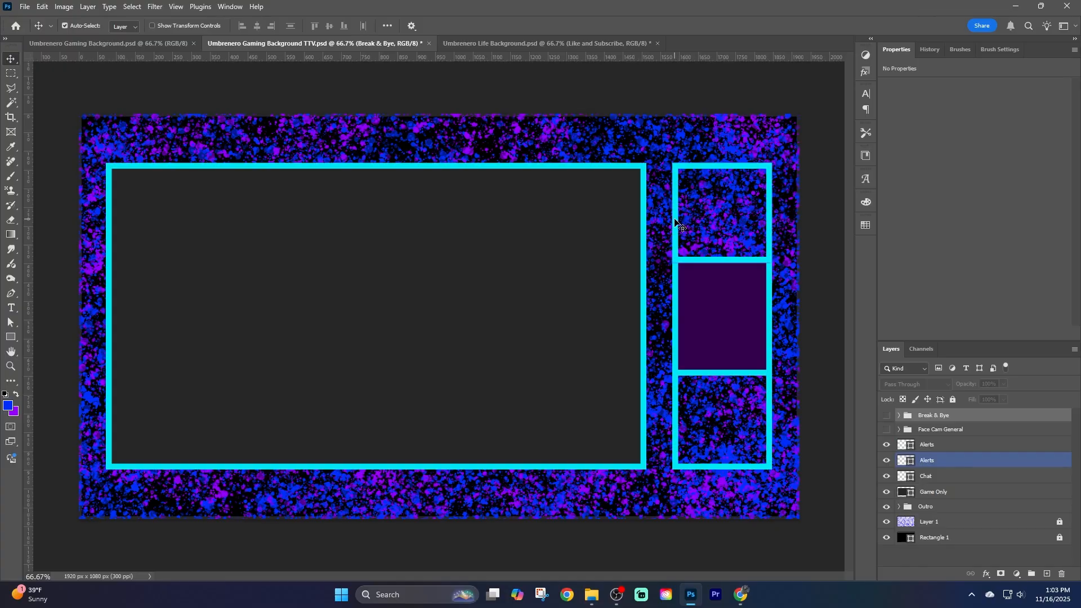
click(628, 198)
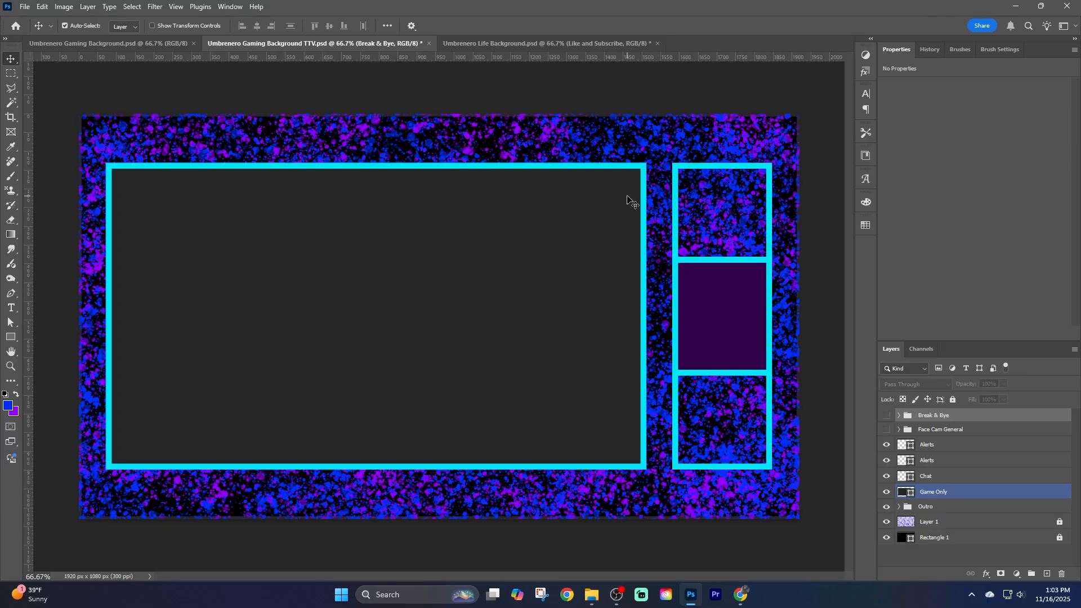
click(759, 304)
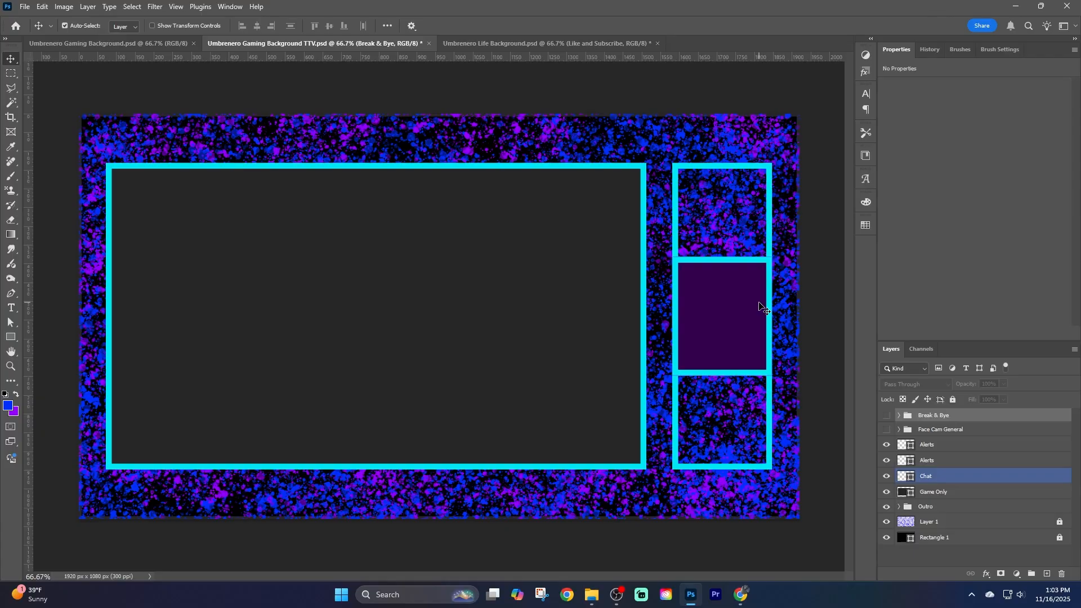
click(934, 449)
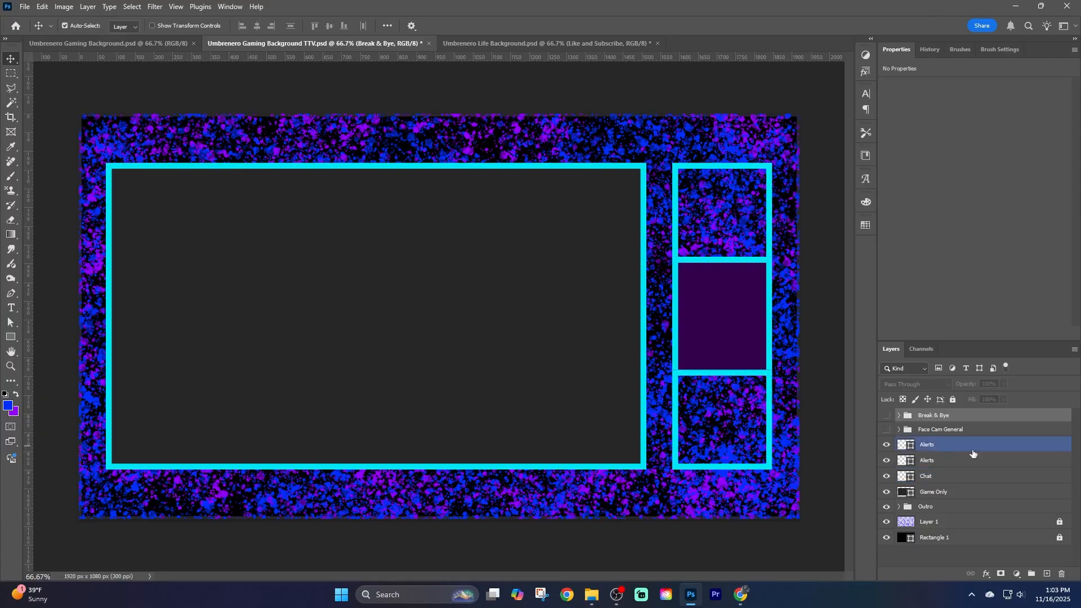
click(901, 462)
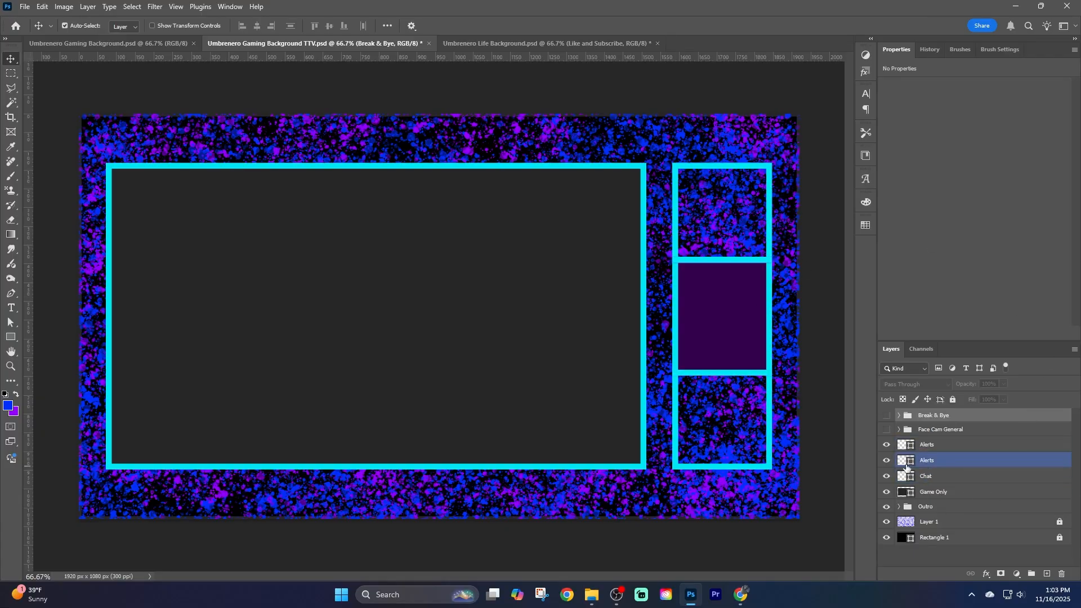
click(884, 462)
click(884, 463)
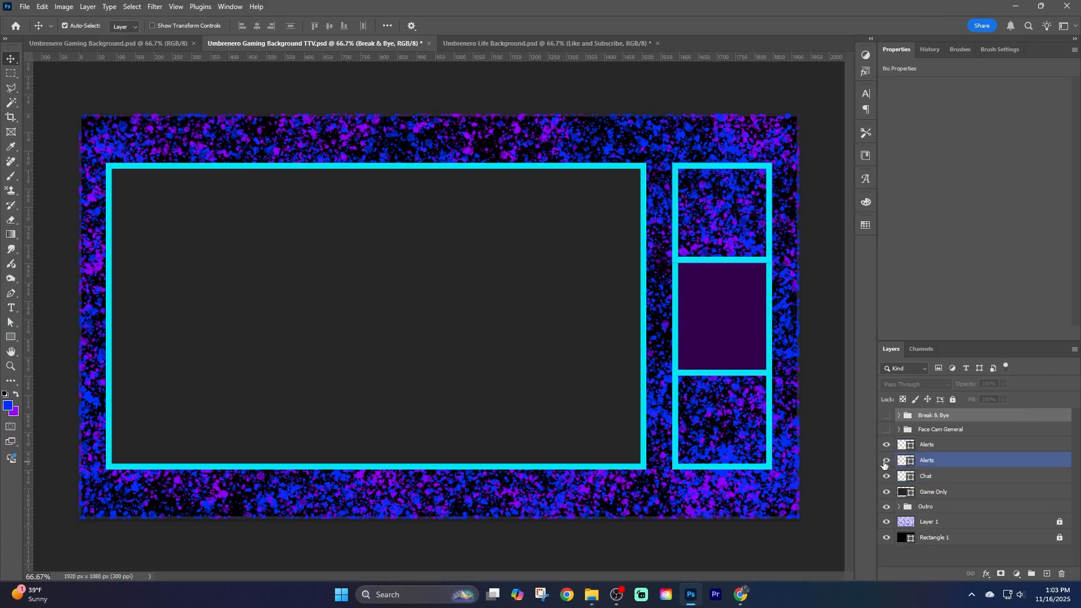
click(925, 480)
click(934, 444)
click(958, 462)
click(926, 475)
click(929, 506)
click(953, 476)
click(946, 460)
click(410, 183)
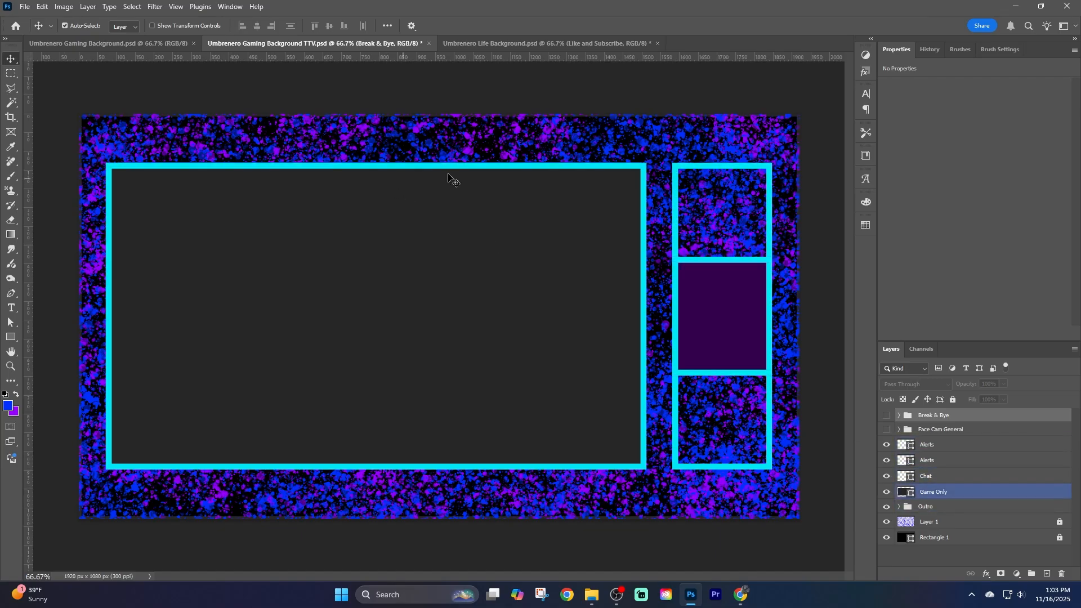
Change the stroke of the Alerts box below the chat box to the recently used magenta.
click(931, 445)
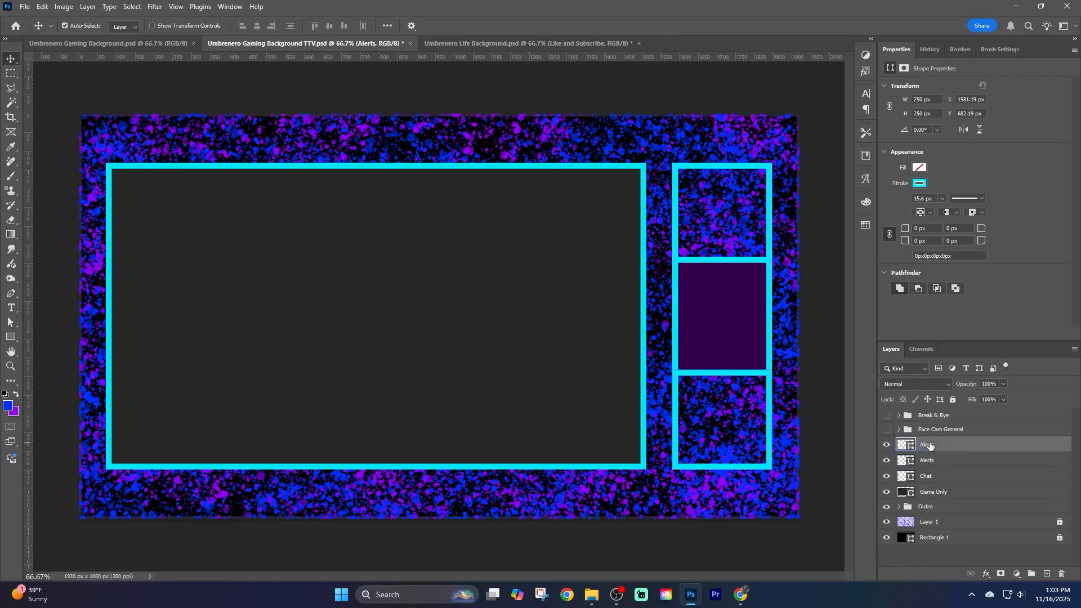
click(919, 183)
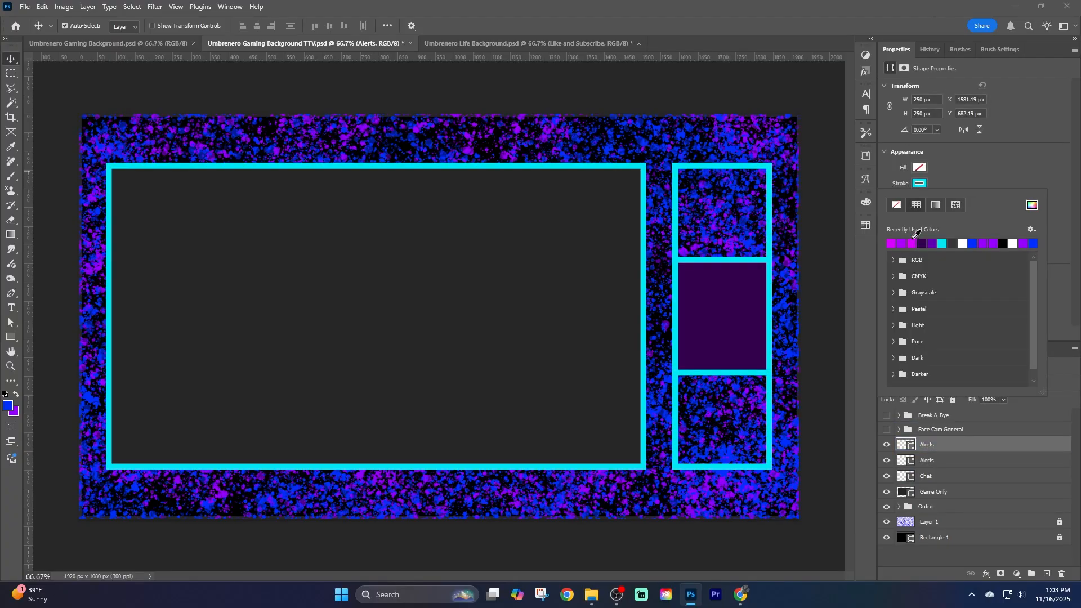
click(912, 243)
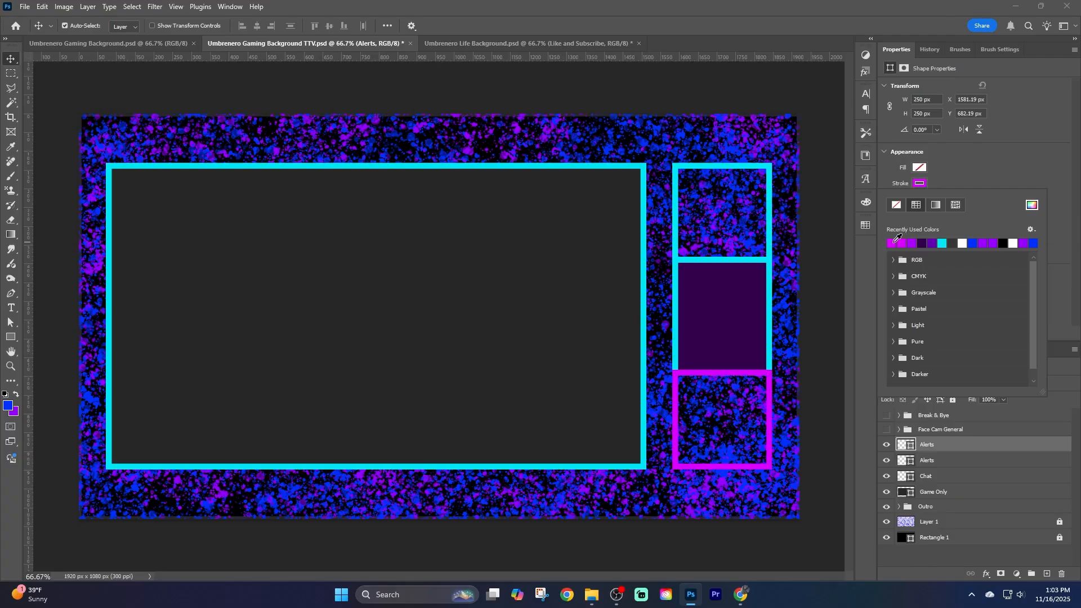
click(1001, 178)
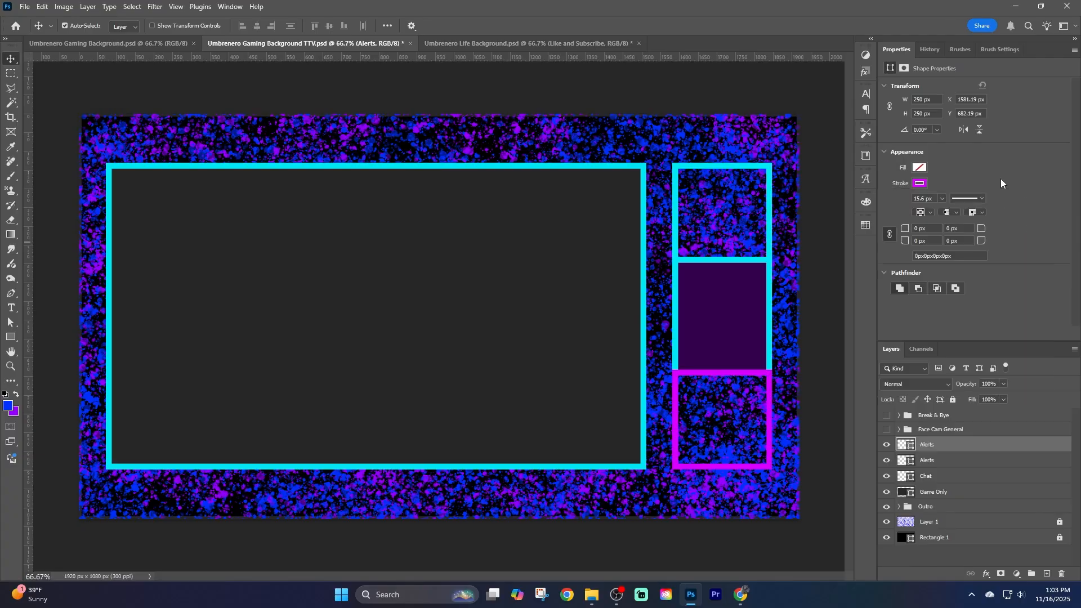
Change the stroke of the Alerts box above the chat box to the same recently used magenta.
click(939, 461)
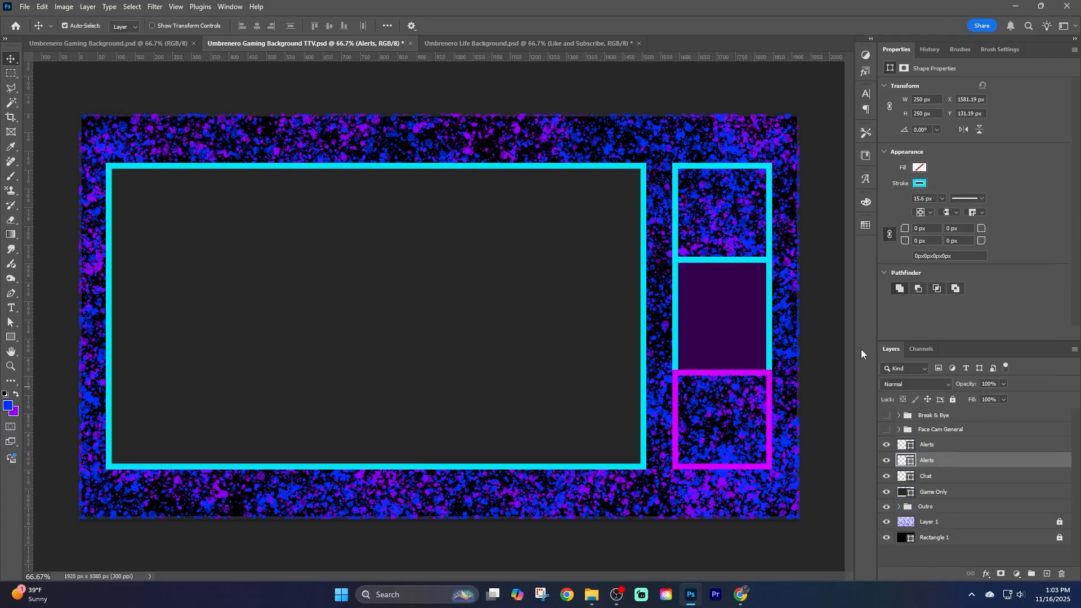
click(924, 183)
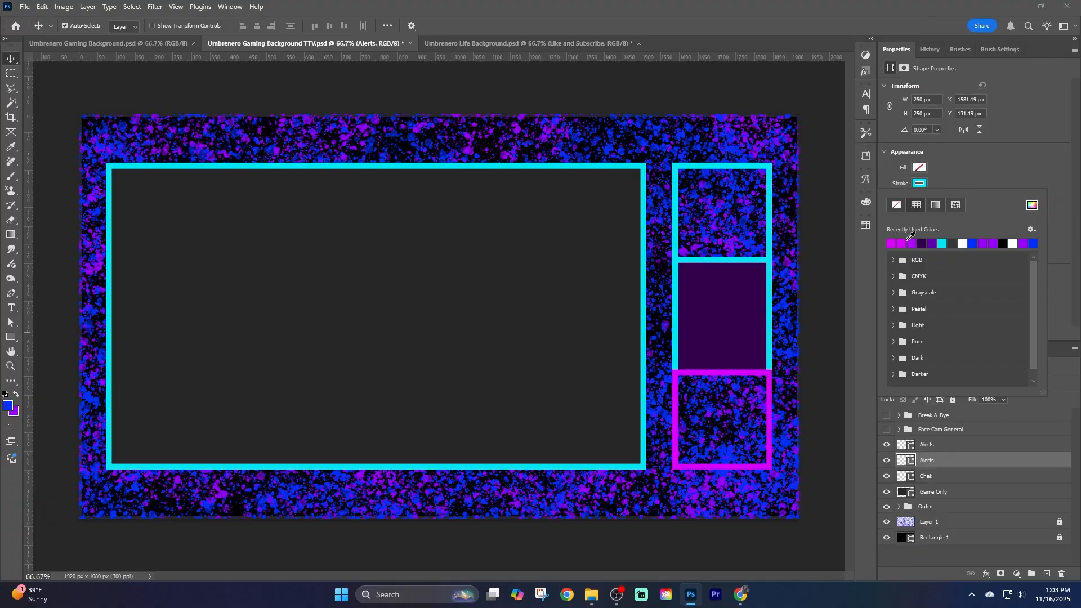
click(902, 243)
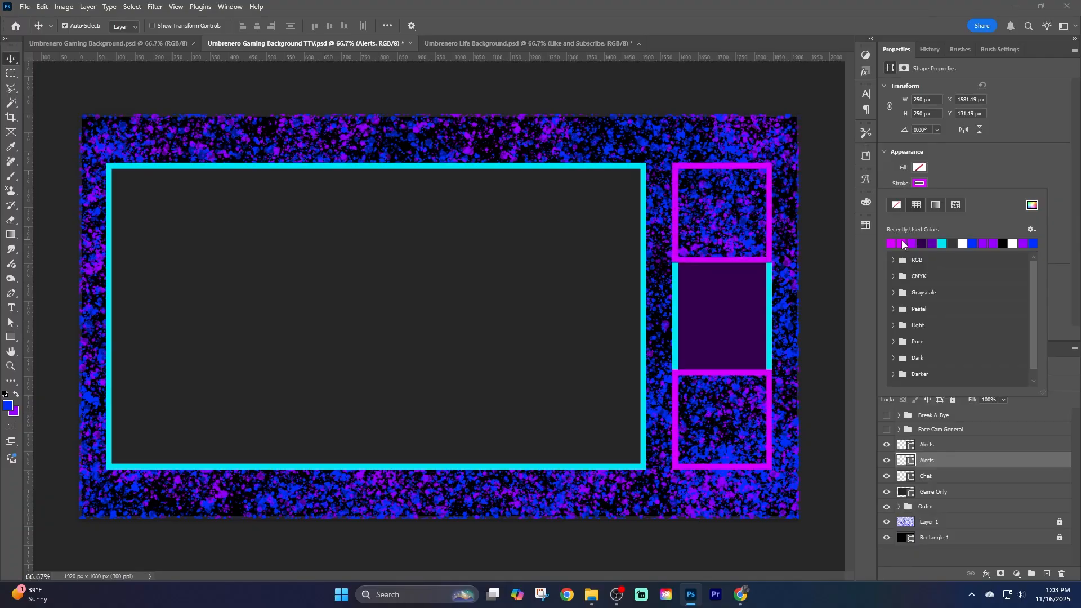
click(953, 180)
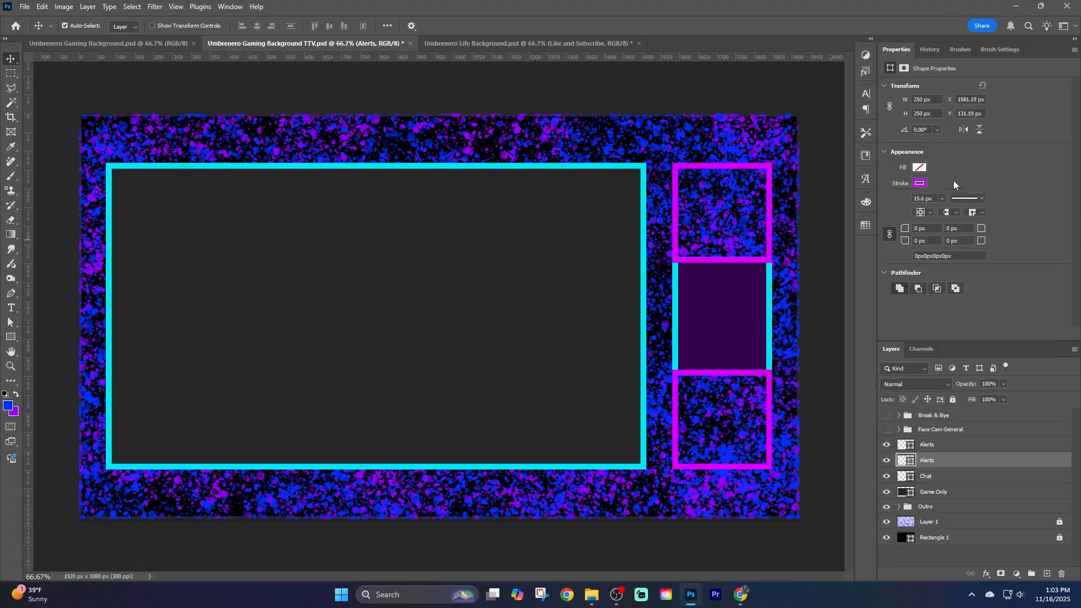
Recolor the Chat box's stroke with the magenta used on the Alerts boxes.
click(929, 477)
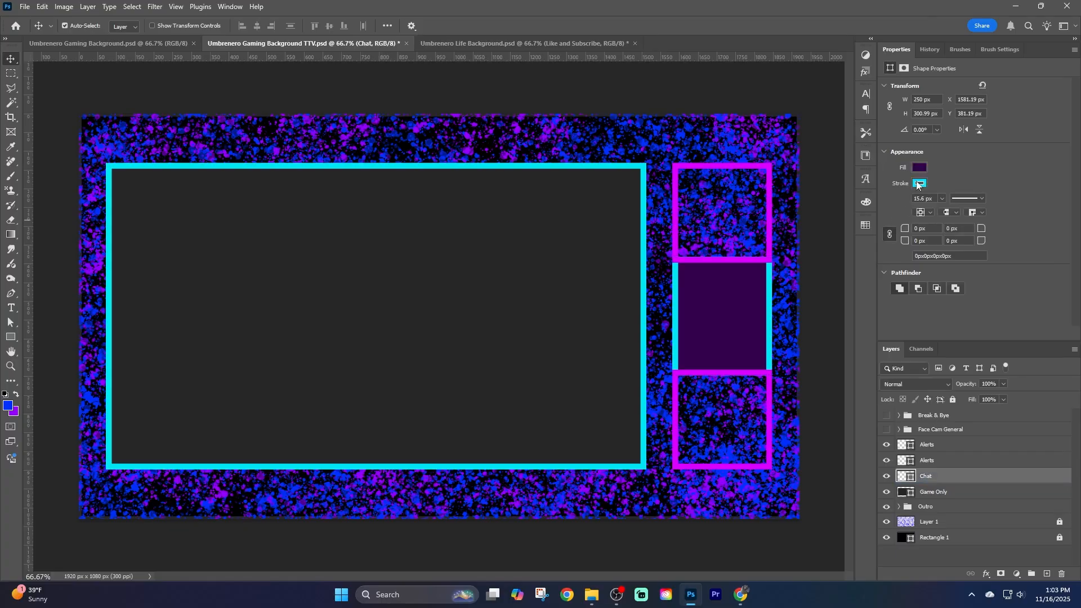
click(911, 184)
click(911, 243)
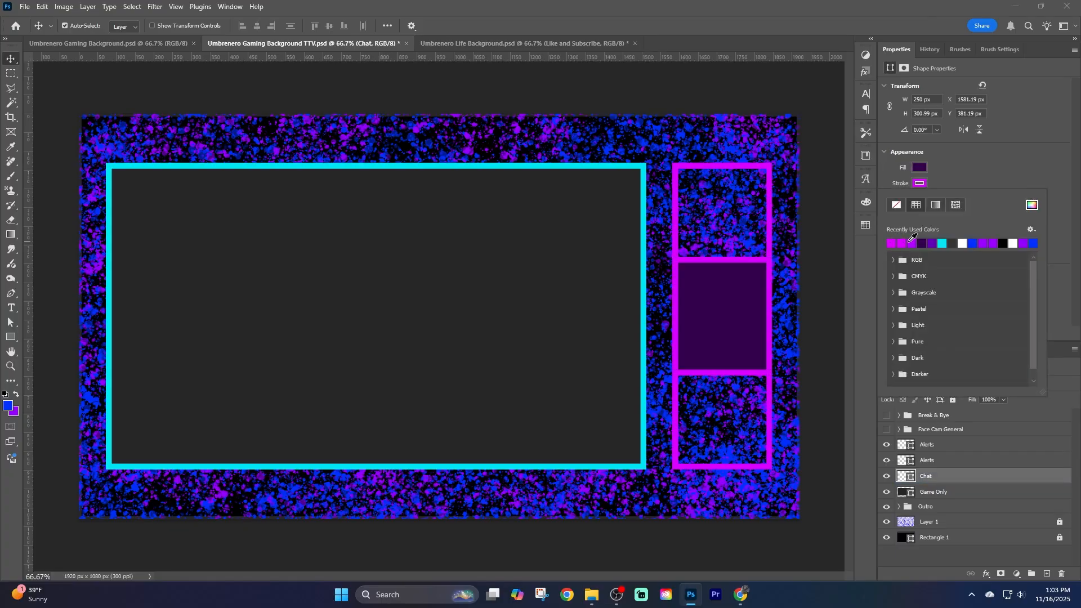
click(912, 244)
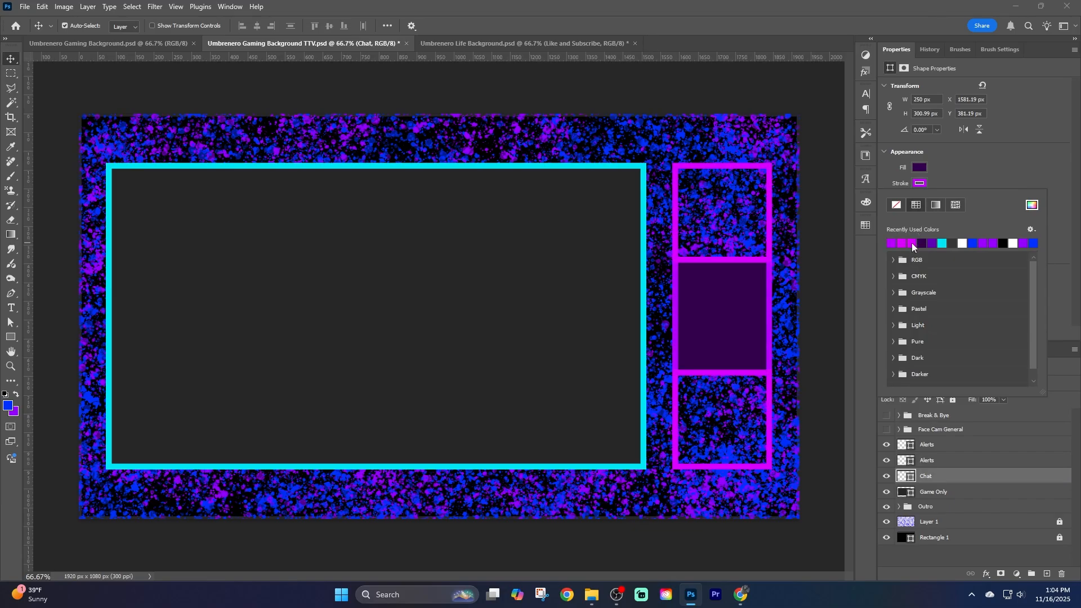
click(902, 243)
click(1021, 177)
click(916, 184)
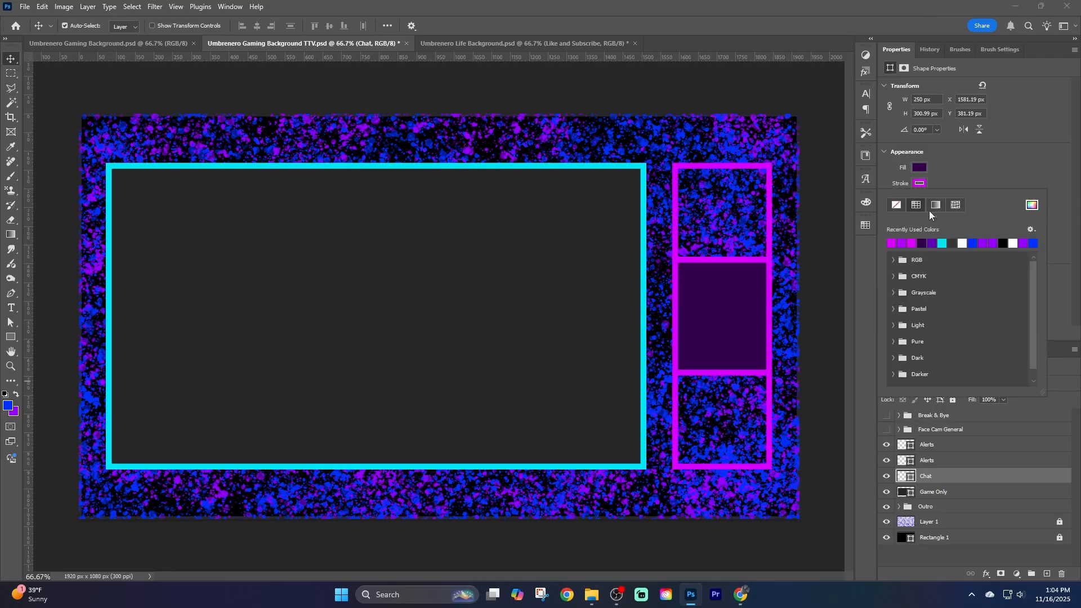
click(911, 244)
click(991, 170)
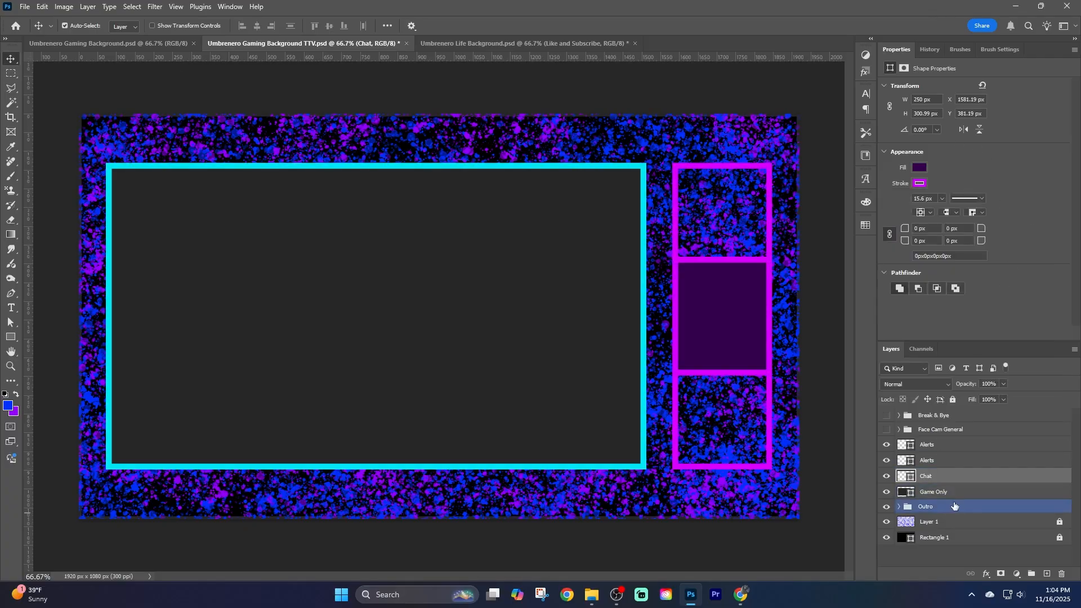
Recolor the Game Only frame's stroke to magenta to match the chat and alert boxes.
click(967, 491)
click(918, 181)
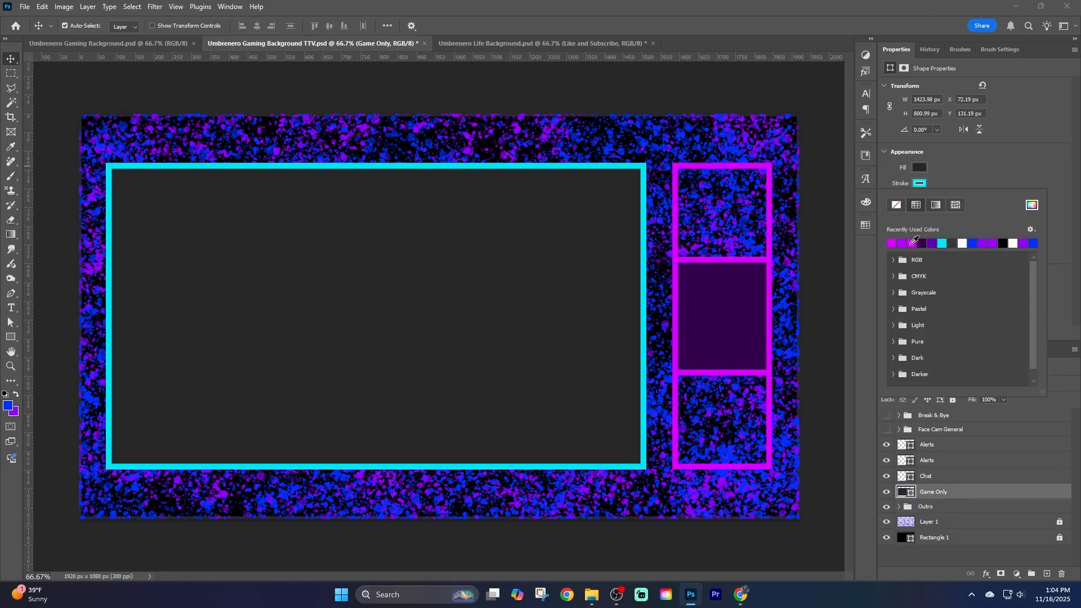
click(896, 244)
click(982, 172)
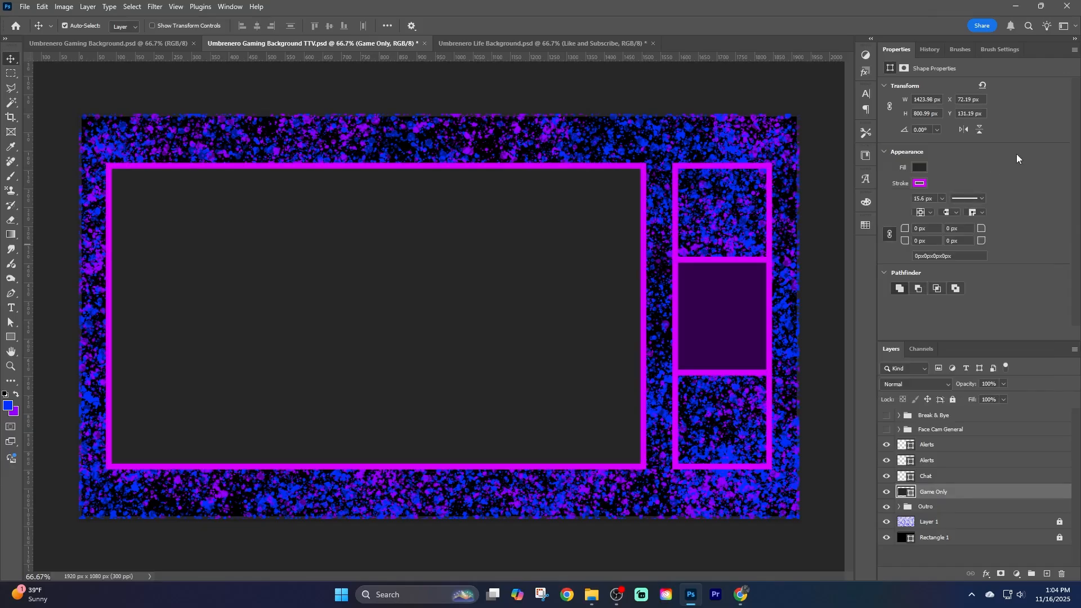
Export the game layout with the chat box and two alert boxes as a 1920 x 1080 px PNG.
key(ctrl+alt+shift+w)
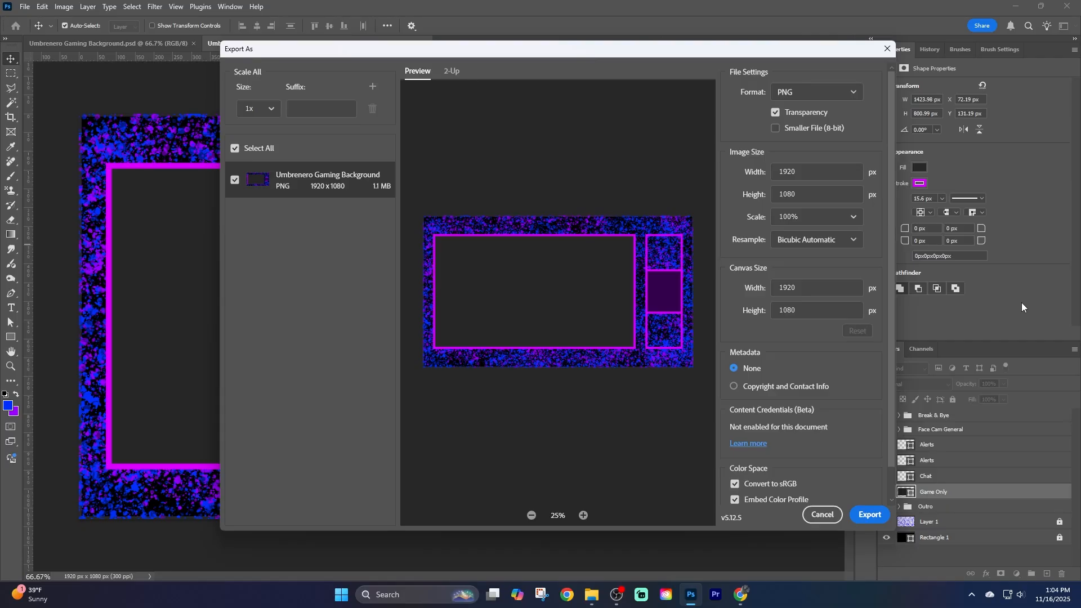
click(867, 515)
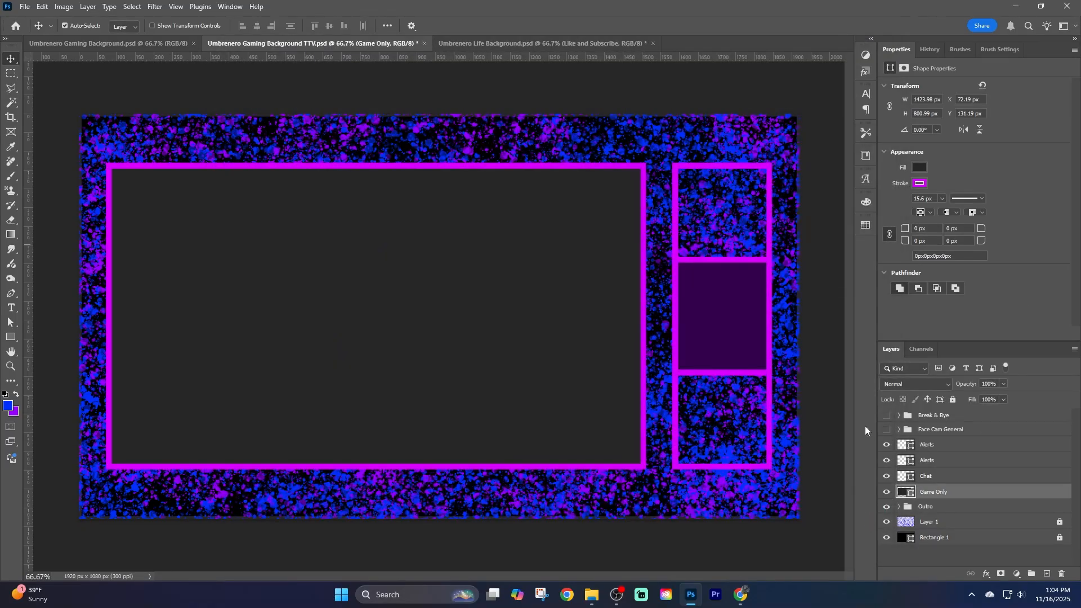
Hide the Alerts box below the chat box, leaving the one above it shown.
click(886, 460)
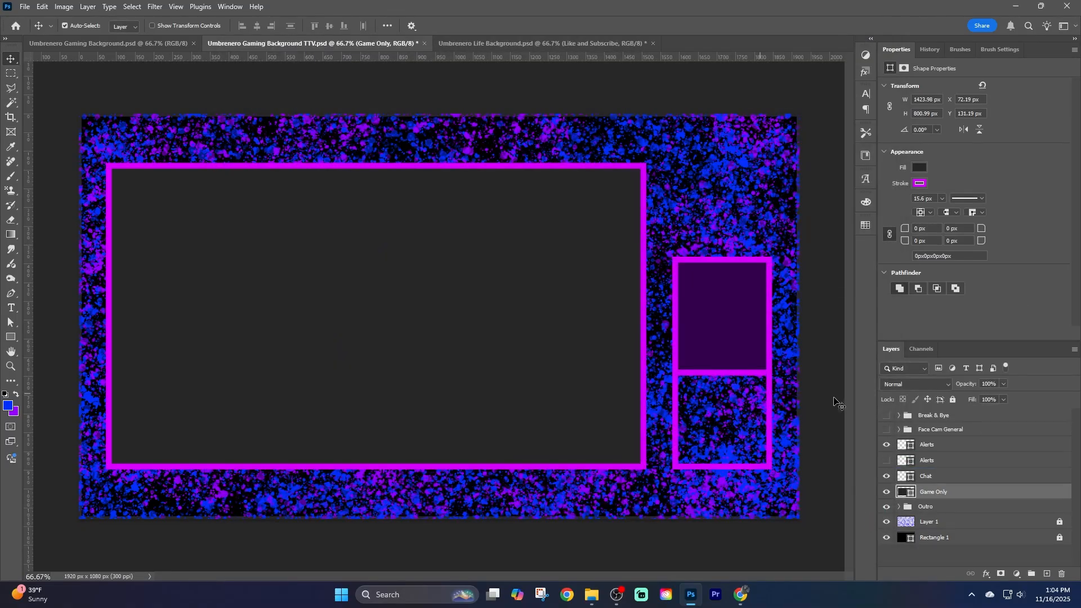
click(888, 460)
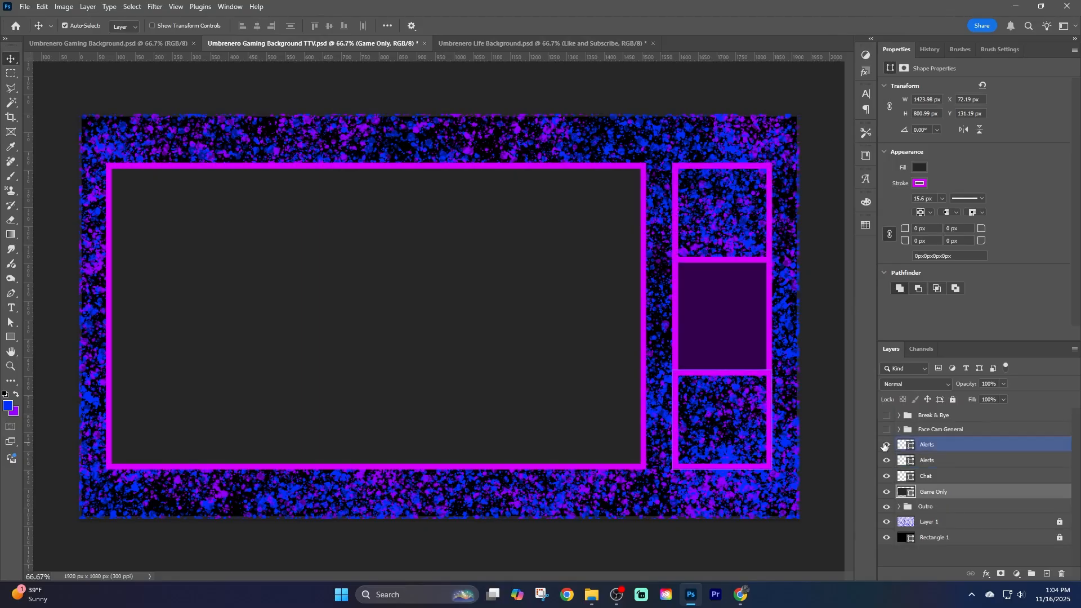
click(886, 445)
Set the Chat box's height to 550.99 px so it fills the space of the hidden alert box.
click(946, 476)
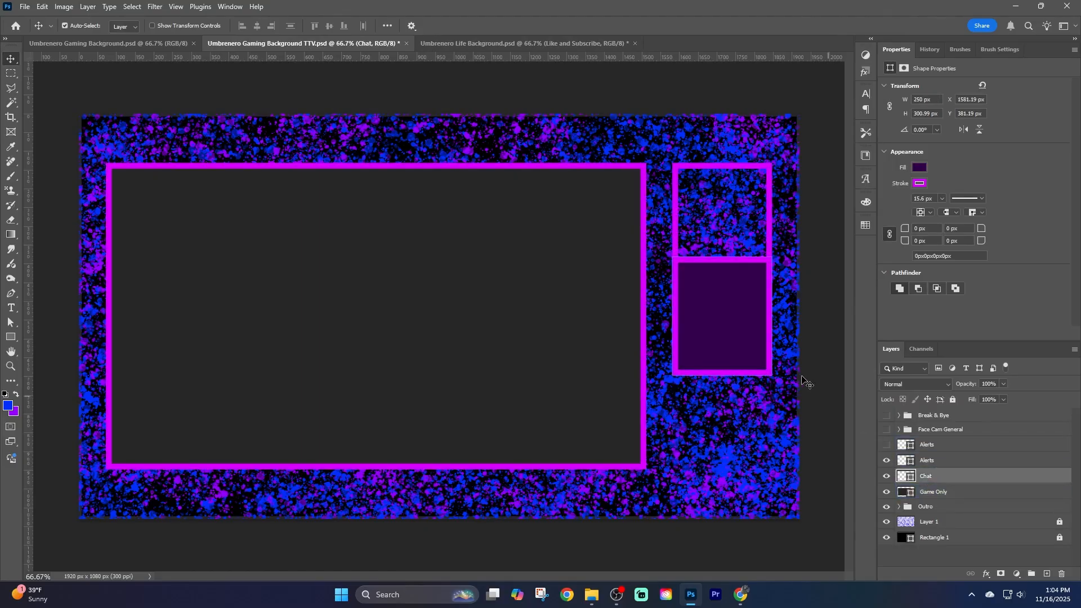
click(921, 114)
key(BackSpace)
key(BackSpace)
text(55)
key(Return)
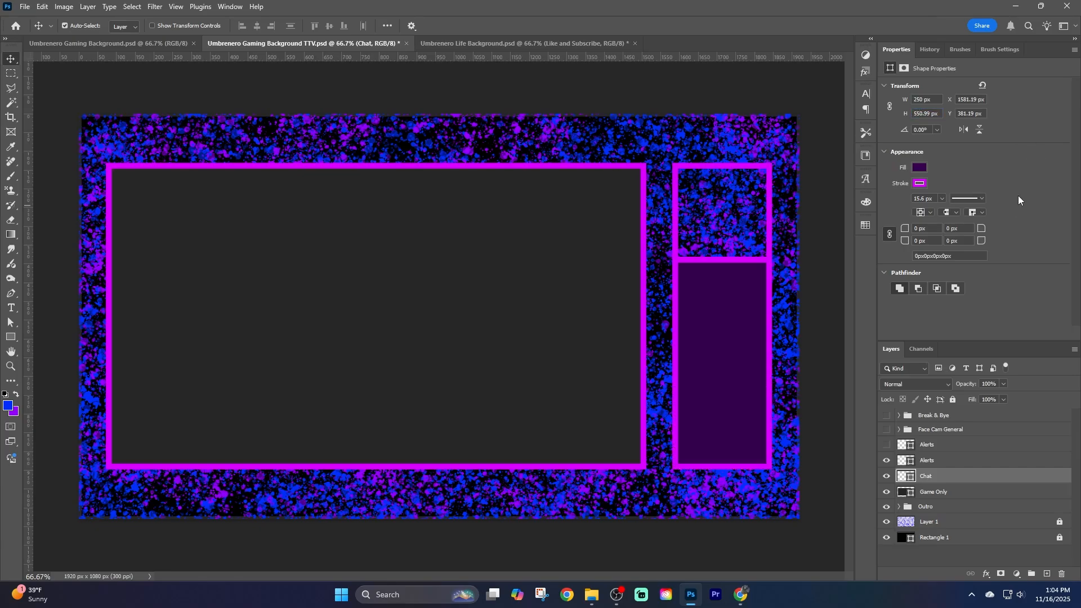
Deselect the Chat layer and export the game layout with the taller chat box and single alert box.
click(83, 79)
key(ctrl+alt+shift+w)
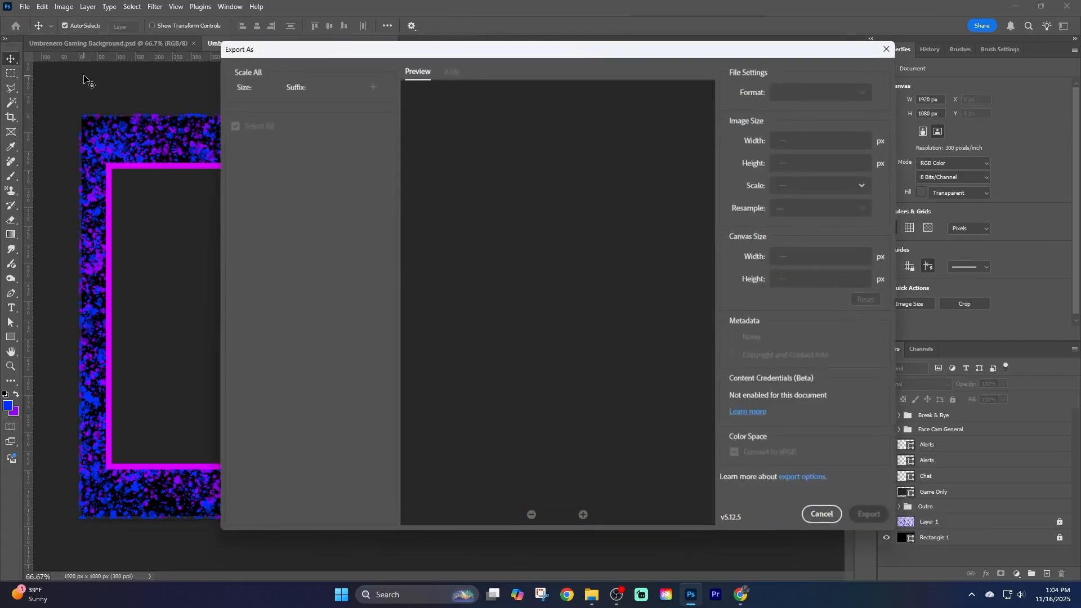